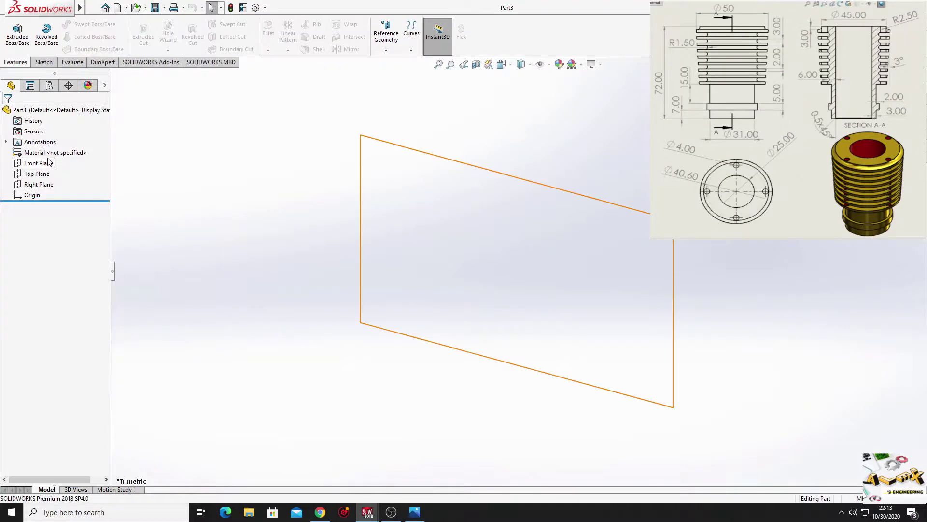
Start a sketch on the Front Plane and draw a vertical centerline about 38 mm long ending at the origin
{"action": "left_click", "coordinate": [46, 163]}
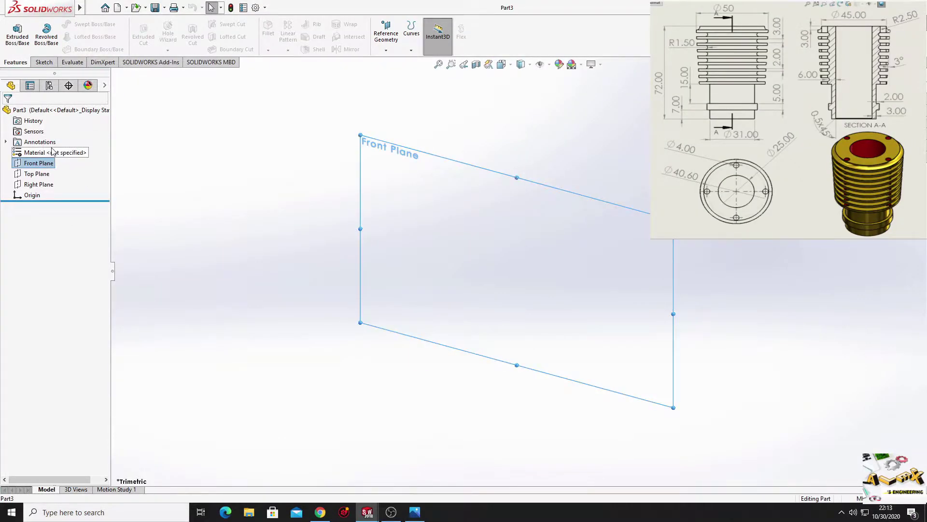
{"action": "left_click", "coordinate": [68, 150]}
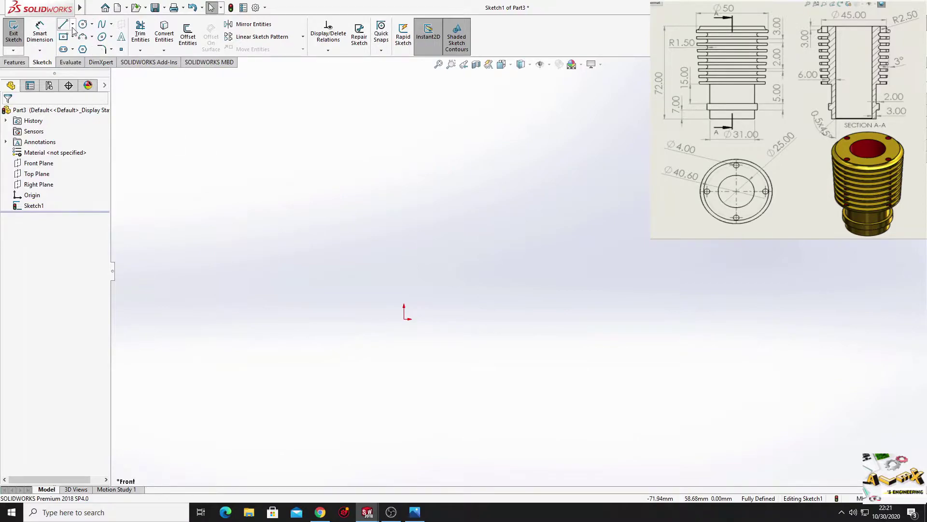
{"action": "left_click", "coordinate": [73, 24]}
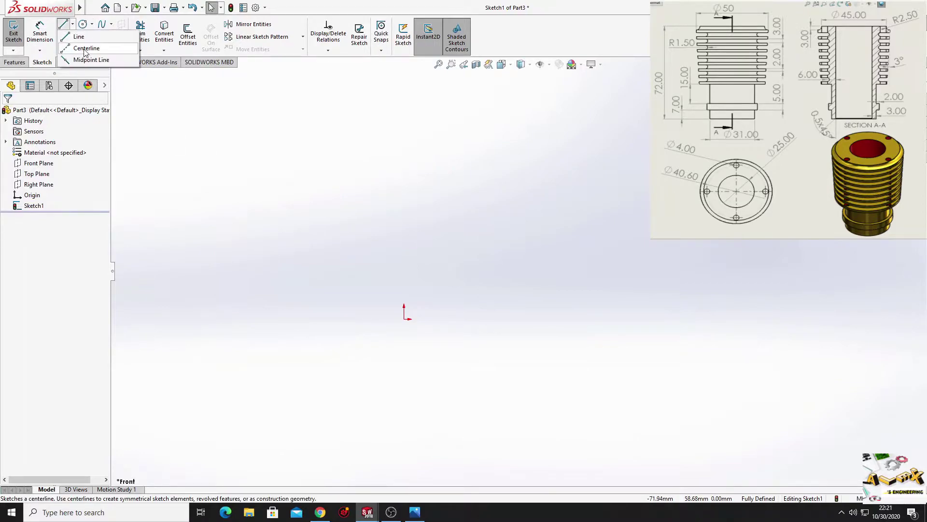
{"action": "left_click", "coordinate": [85, 45]}
{"action": "left_click", "coordinate": [404, 166]}
{"action": "left_click", "coordinate": [404, 319]}
{"action": "key", "text": "Escape"}
Dimension the vertical centerline's length at 72 mm
{"action": "left_click", "coordinate": [39, 31]}
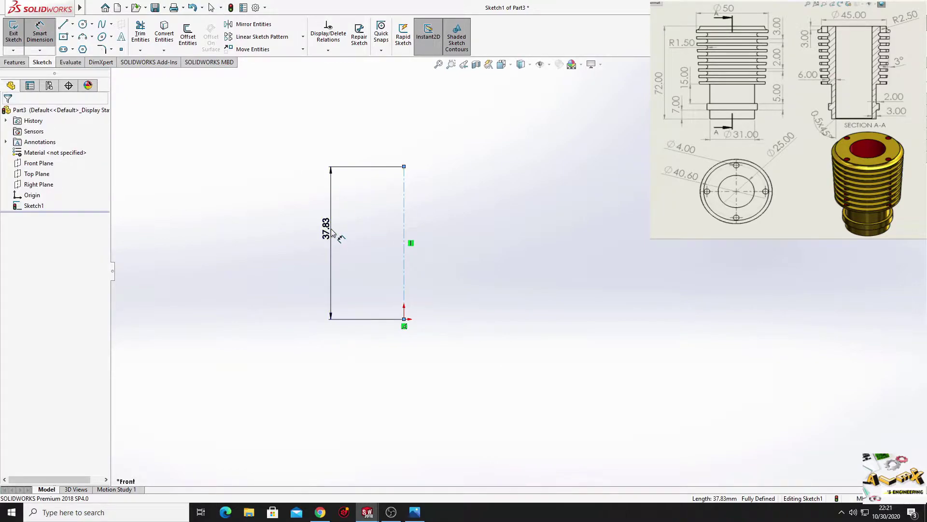
{"action": "left_click", "coordinate": [333, 231]}
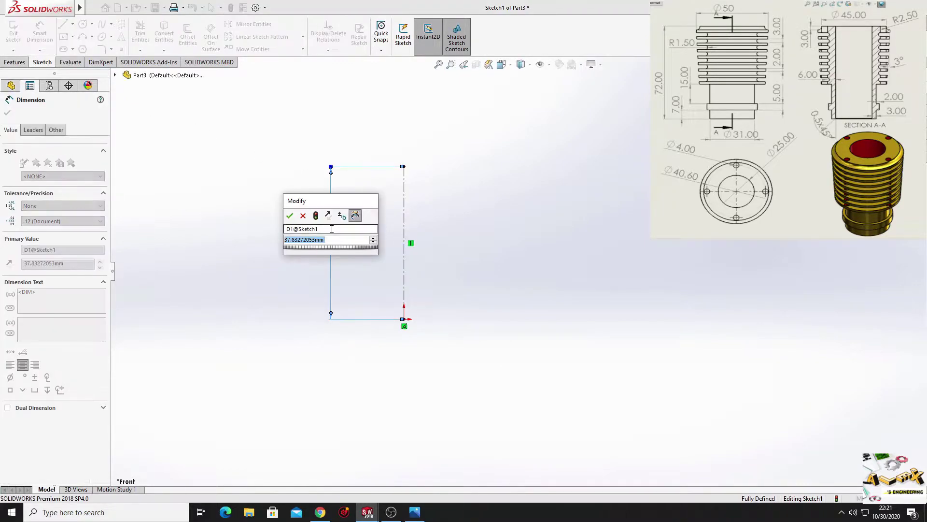
{"action": "type", "text": "72"}
{"action": "key", "text": "Return"}
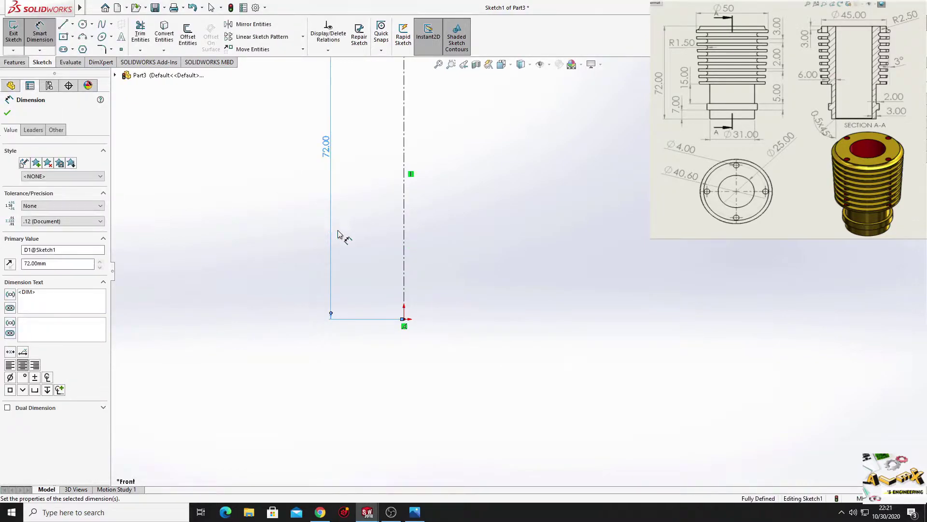
{"action": "right_click", "coordinate": [451, 195]}
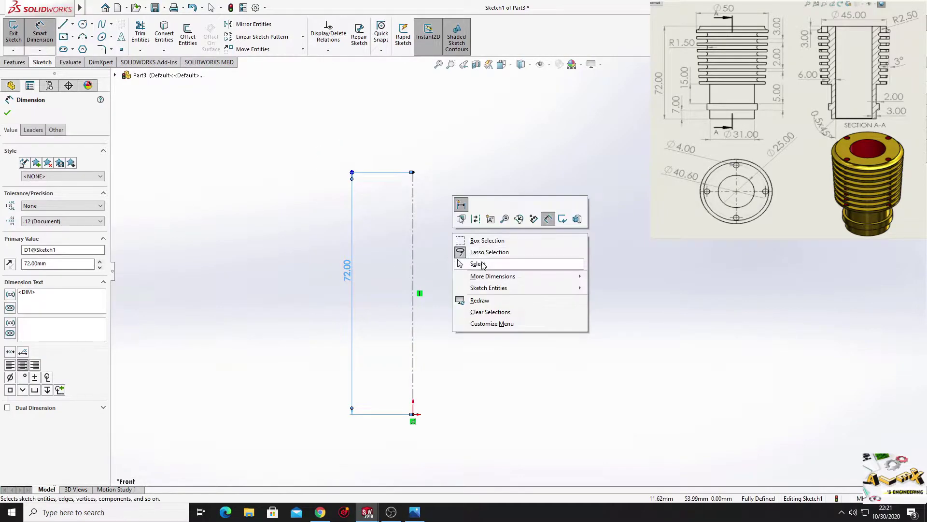
{"action": "left_click", "coordinate": [476, 263]}
Draw a vertical line about 18 mm outward from the centerline, level with both its ends, plus a short outward line about 3 mm long at its base
{"action": "left_click", "coordinate": [63, 26]}
{"action": "mouse_move", "coordinate": [451, 182]}
{"action": "middle_mouse_down", "text": "ctrl"}
{"action": "mouse_move", "coordinate": [411, 176]}
{"action": "mouse_move", "coordinate": [419, 197]}
{"action": "middle_mouse_up", "text": "ctrl"}
{"action": "scroll", "coordinate": [413, 186], "scroll_direction": "down", "scroll_amount": 2}
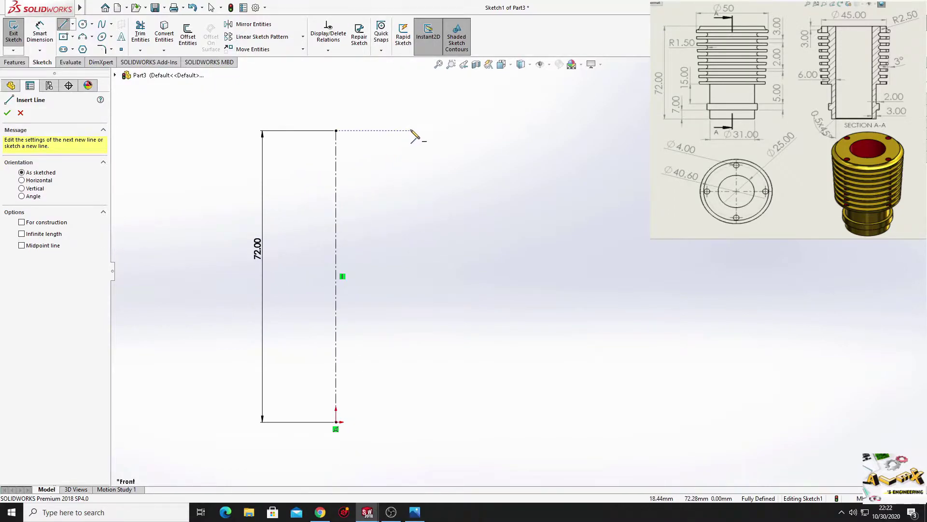
{"action": "left_click", "coordinate": [411, 130]}
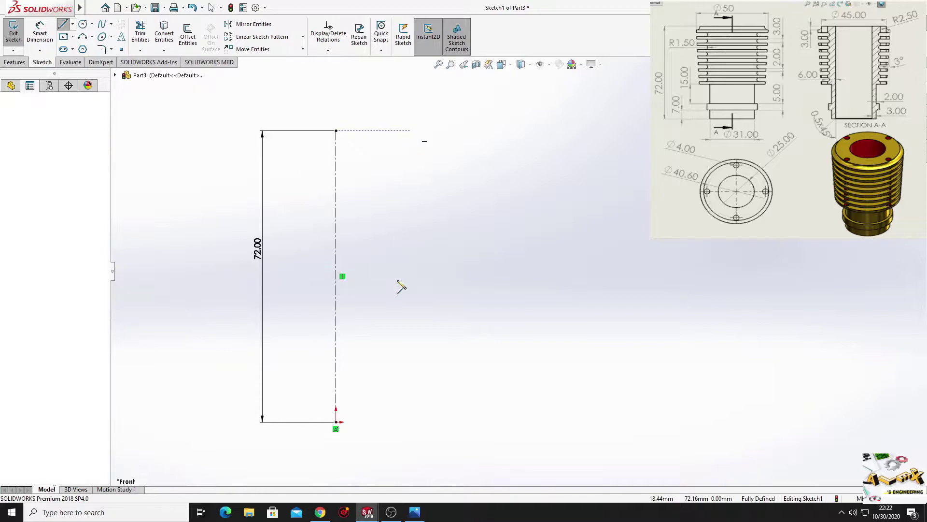
{"action": "left_click", "coordinate": [411, 422]}
{"action": "left_click", "coordinate": [424, 422]}
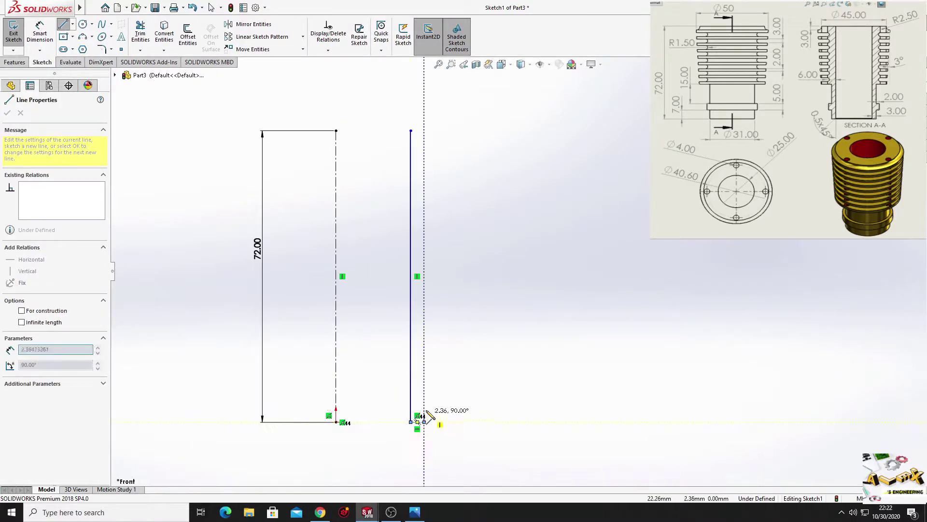
Continue the outline upward with a small rectangular collar and a straight neck, ending the chain with a horizontal line outward
{"action": "left_click", "coordinate": [424, 401]}
{"action": "left_click", "coordinate": [442, 402]}
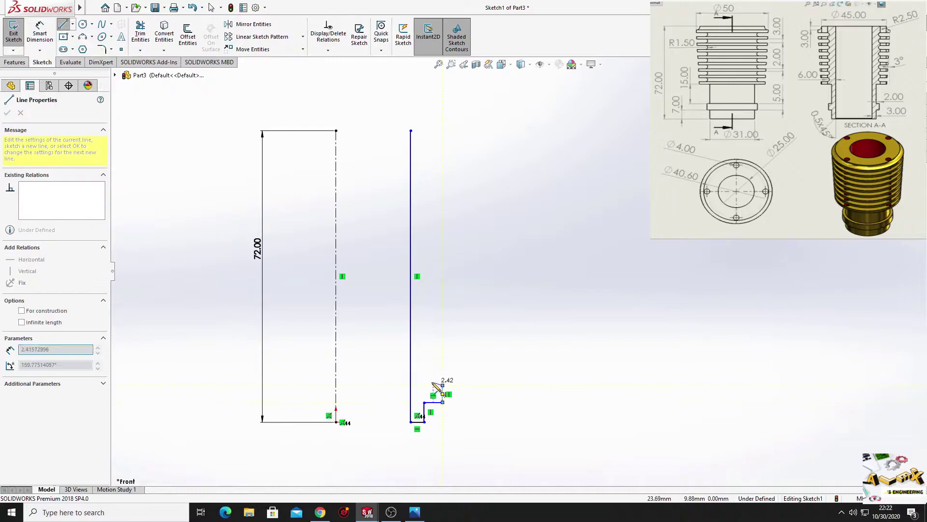
{"action": "left_click", "coordinate": [442, 385]}
{"action": "left_click", "coordinate": [424, 385]}
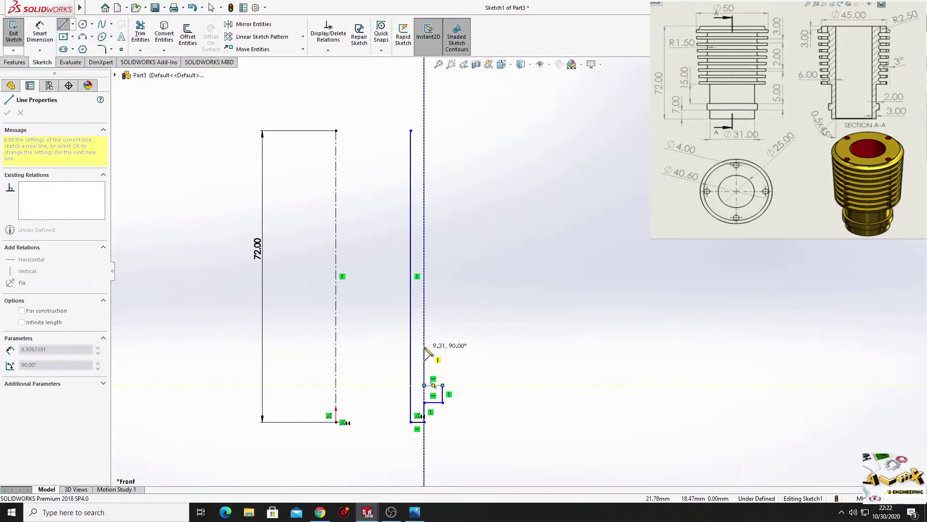
{"action": "left_click", "coordinate": [424, 339]}
{"action": "left_click", "coordinate": [452, 339]}
{"action": "right_click", "coordinate": [515, 245]}
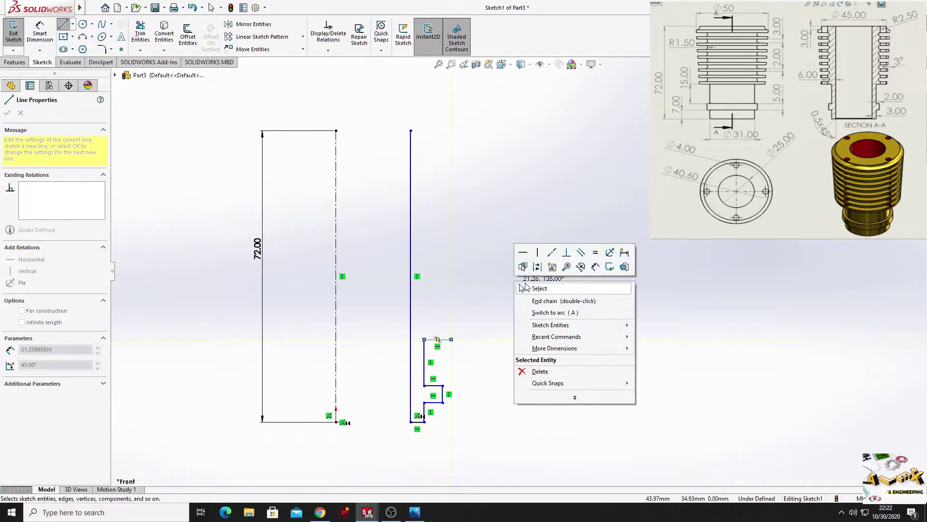
{"action": "left_click", "coordinate": [542, 283]}
Draw a horizontal line about 11 mm long outward from the upper end of the inner vertical line
{"action": "middle_click_drag", "start_coordinate": [490, 230], "coordinate": [493, 291], "text": "ctrl"}
{"action": "scroll", "coordinate": [452, 206], "scroll_direction": "down", "scroll_amount": 4}
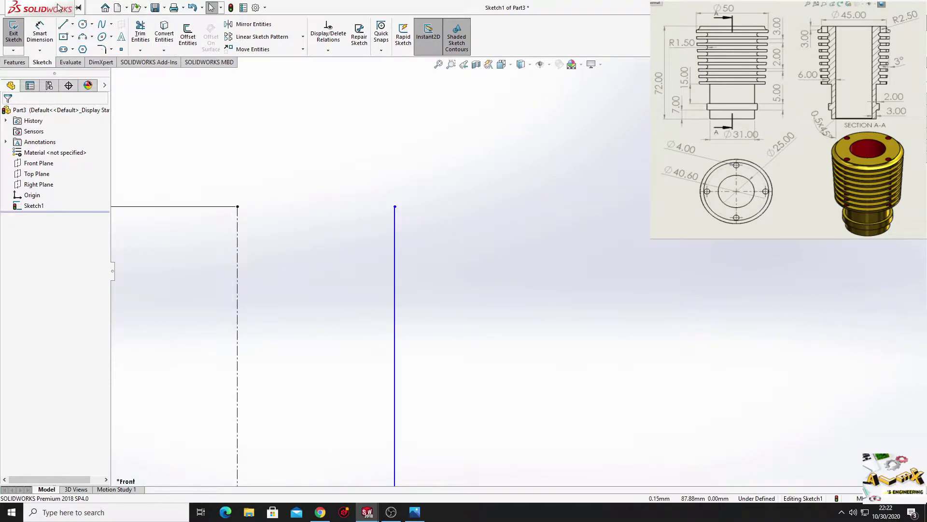
{"action": "left_click", "coordinate": [63, 25]}
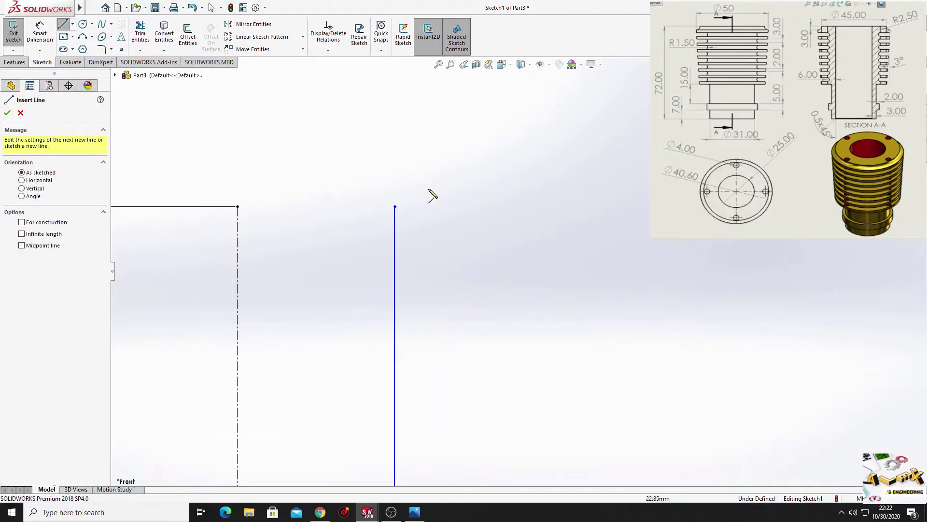
{"action": "left_click", "coordinate": [395, 207]}
{"action": "left_click", "coordinate": [490, 207]}
{"action": "right_click", "coordinate": [499, 222]}
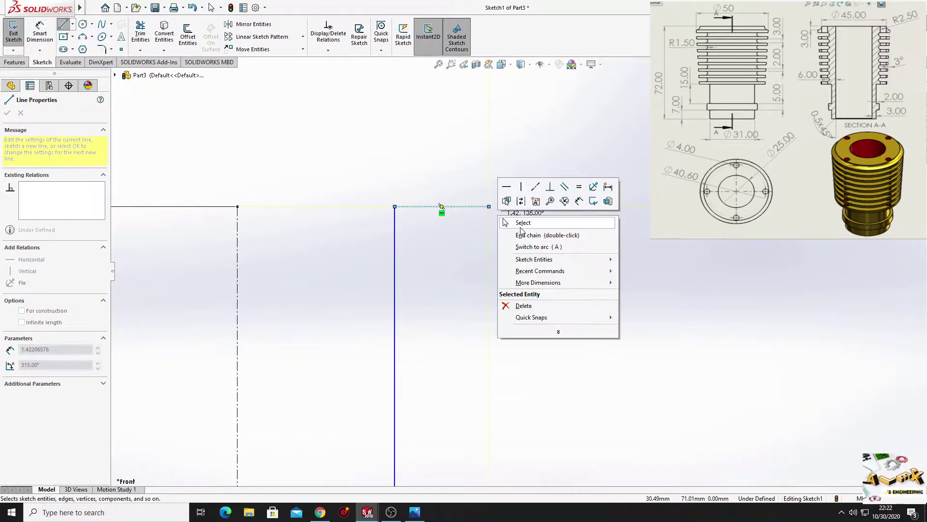
{"action": "left_click", "coordinate": [511, 222]}
Draw a concave three-point arc of about 3.2 mm radius, starting at the outer end of the upper horizontal line and curving down and outward
{"action": "middle_click_drag", "start_coordinate": [518, 214], "coordinate": [474, 212], "text": "ctrl"}
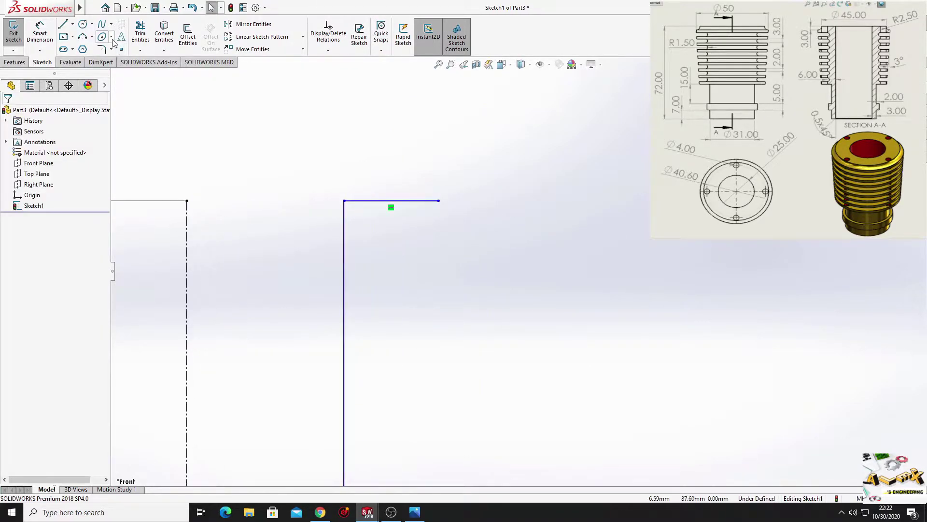
{"action": "left_click", "coordinate": [83, 37]}
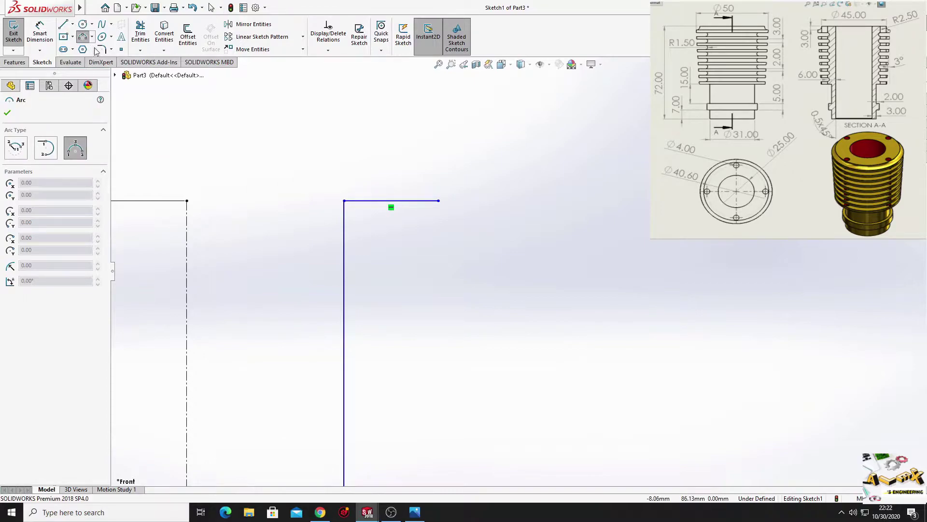
{"action": "left_click", "coordinate": [439, 202]}
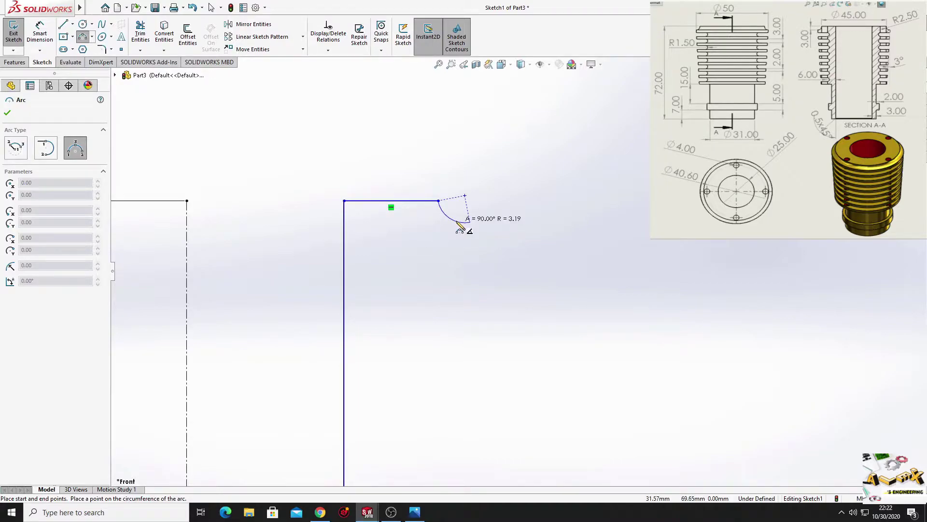
{"action": "left_click", "coordinate": [460, 227]}
{"action": "key", "text": "Escape"}
Dimension the distance between the centerline and the inner vertical line at 12.5 mm
{"action": "scroll", "coordinate": [482, 199], "scroll_direction": "down", "scroll_amount": 4}
{"action": "middle_click_drag", "start_coordinate": [416, 195], "coordinate": [460, 188], "text": "ctrl"}
{"action": "scroll", "coordinate": [486, 196], "scroll_direction": "up", "scroll_amount": 2}
{"action": "left_click", "coordinate": [29, 33]}
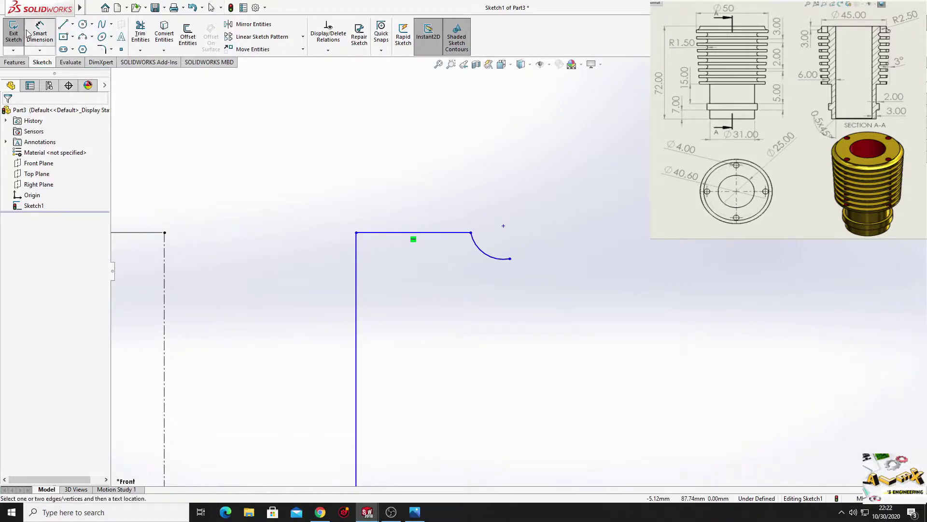
{"action": "middle_click_drag", "start_coordinate": [345, 284], "coordinate": [372, 141], "text": "ctrl"}
{"action": "left_click", "coordinate": [385, 191]}
{"action": "left_click", "coordinate": [194, 229]}
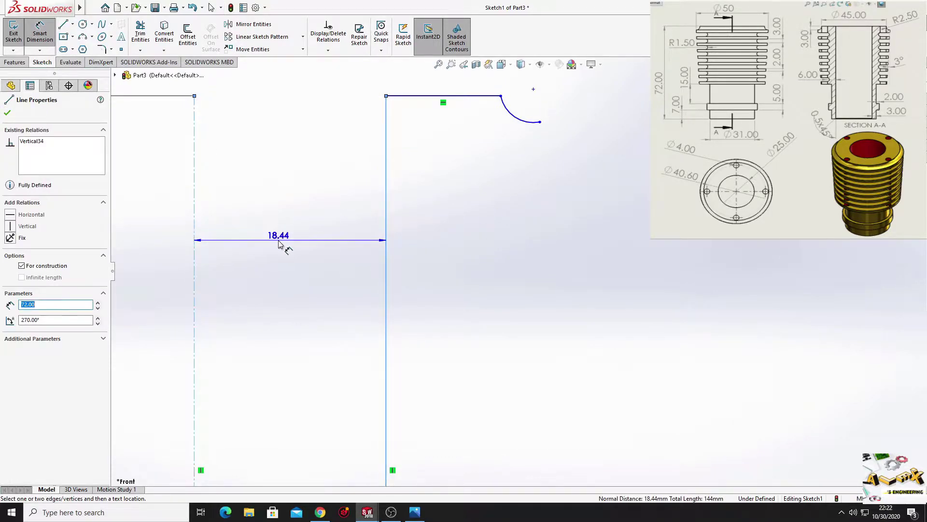
{"action": "left_click", "coordinate": [278, 243]}
{"action": "type", "text": "12."}
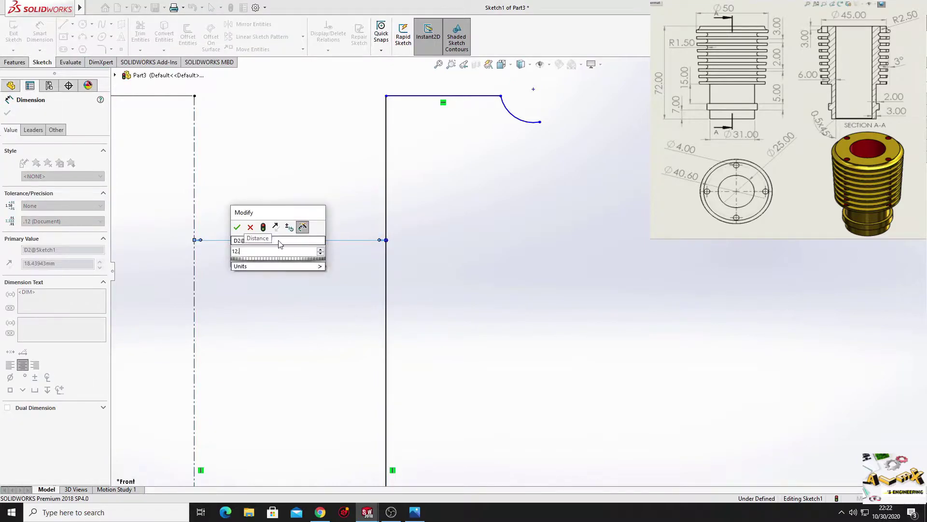
{"action": "type", "text": "5"}
{"action": "key", "text": "Return"}
Dimension the distance from the centerline to the outer end of the upper horizontal line at 22.5 mm
{"action": "middle_click_drag", "start_coordinate": [296, 224], "coordinate": [321, 321], "text": "ctrl"}
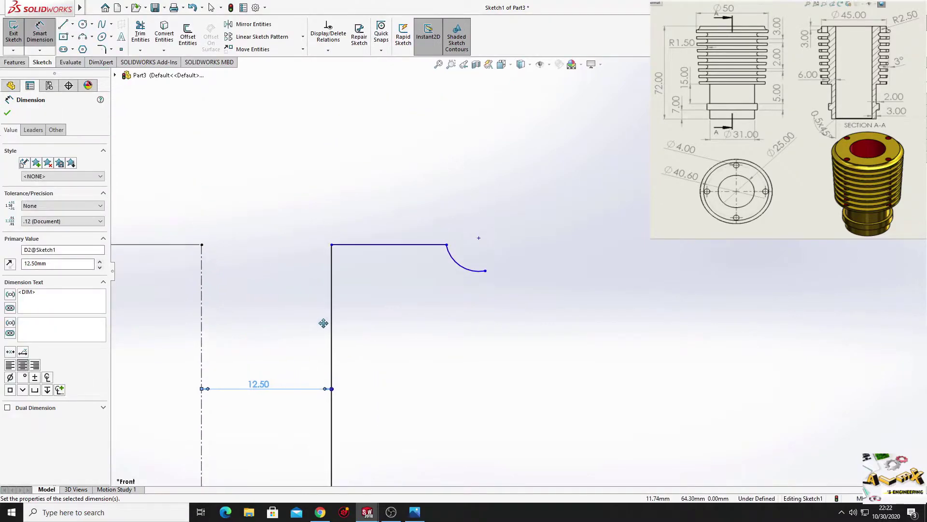
{"action": "left_click", "coordinate": [446, 249]}
{"action": "left_click", "coordinate": [203, 266]}
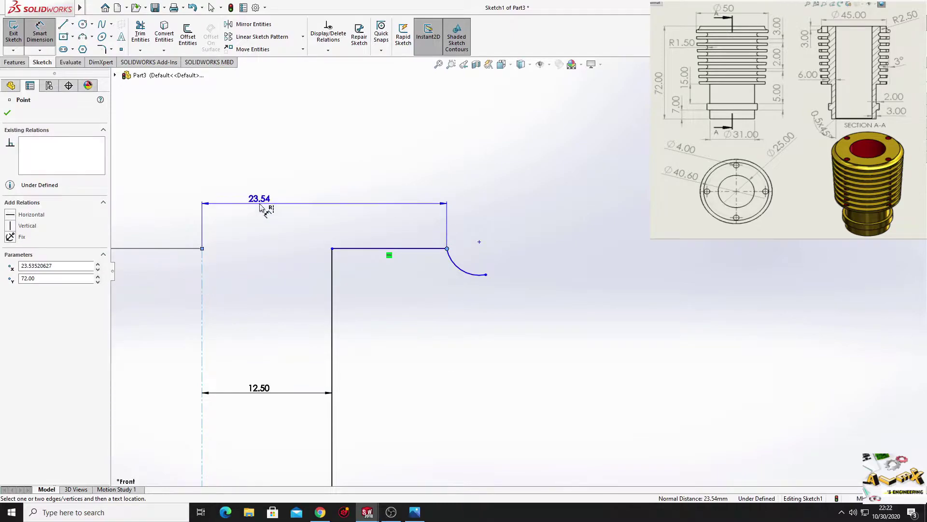
{"action": "left_click", "coordinate": [292, 169]}
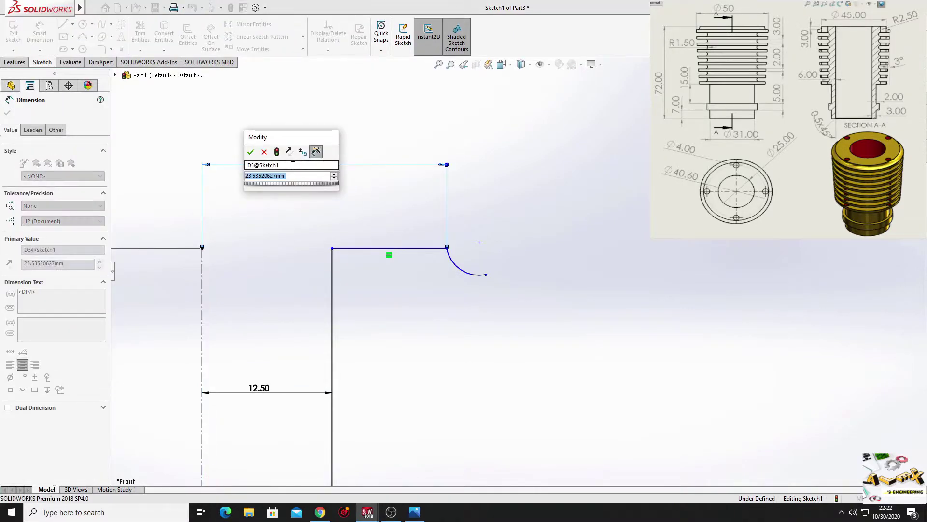
{"action": "key", "text": "Return"}
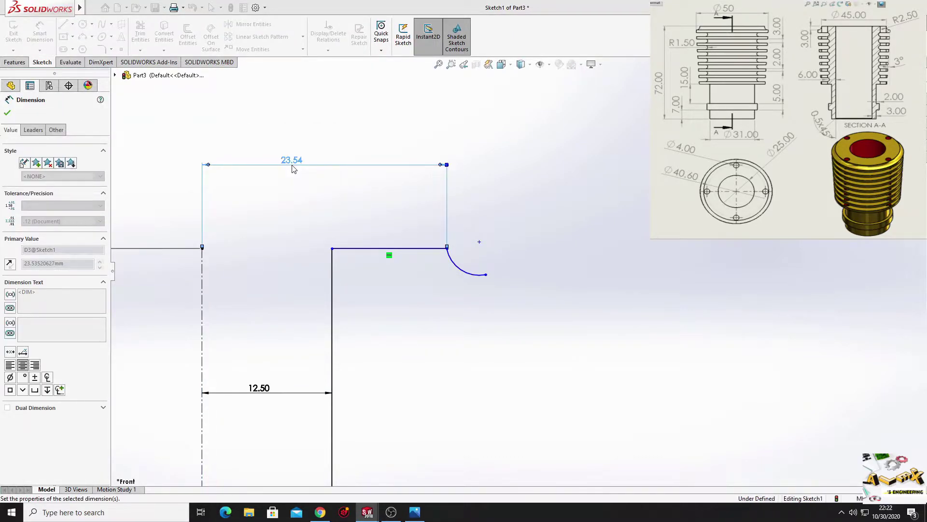
{"action": "scroll", "coordinate": [408, 246], "scroll_direction": "up", "scroll_amount": 2}
{"action": "right_click", "coordinate": [413, 261]}
{"action": "left_click", "coordinate": [454, 296]}
Add a horizontal relation between the upper endpoints of the inner vertical line and the centerline
{"action": "left_click", "coordinate": [369, 217]}
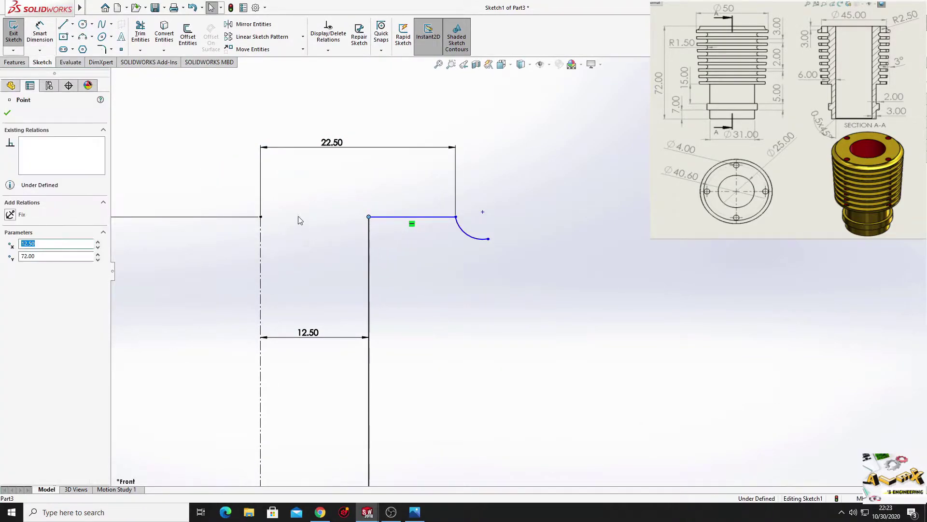
{"action": "left_click", "coordinate": [261, 217], "text": "ctrl"}
{"action": "left_click", "coordinate": [283, 174]}
{"action": "left_click", "coordinate": [491, 305]}
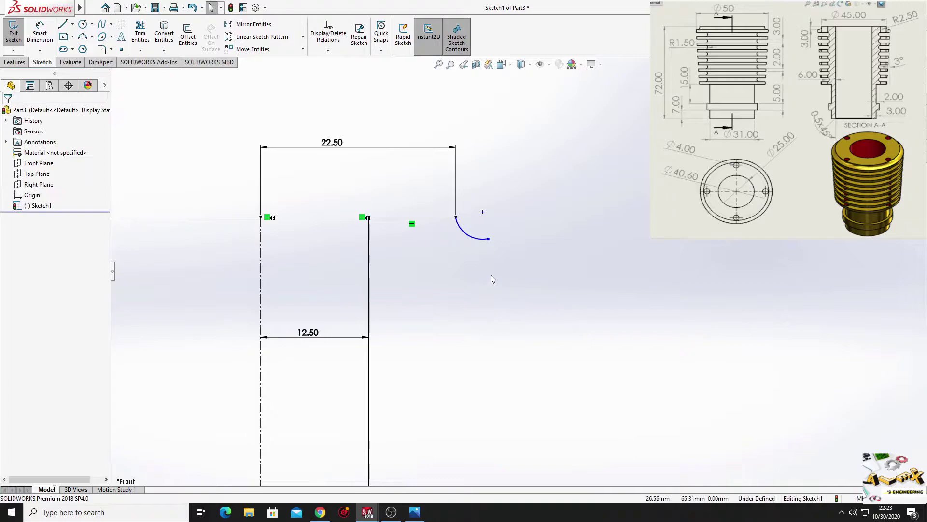
Dimension the arc's radius at 2.5 mm
{"action": "scroll", "coordinate": [492, 279], "scroll_direction": "down", "scroll_amount": 4}
{"action": "left_click", "coordinate": [39, 34]}
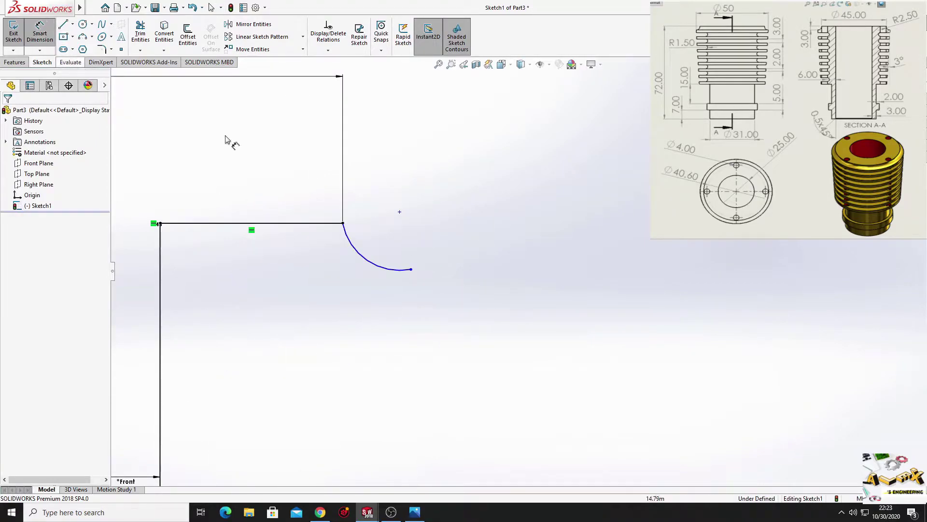
{"action": "left_click", "coordinate": [363, 255]}
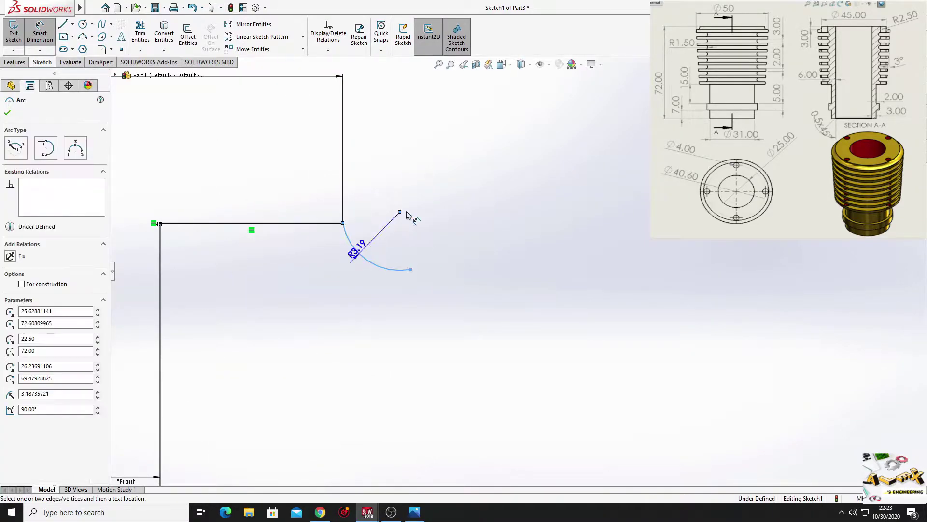
{"action": "left_click", "coordinate": [429, 190]}
{"action": "type", "text": "2.5"}
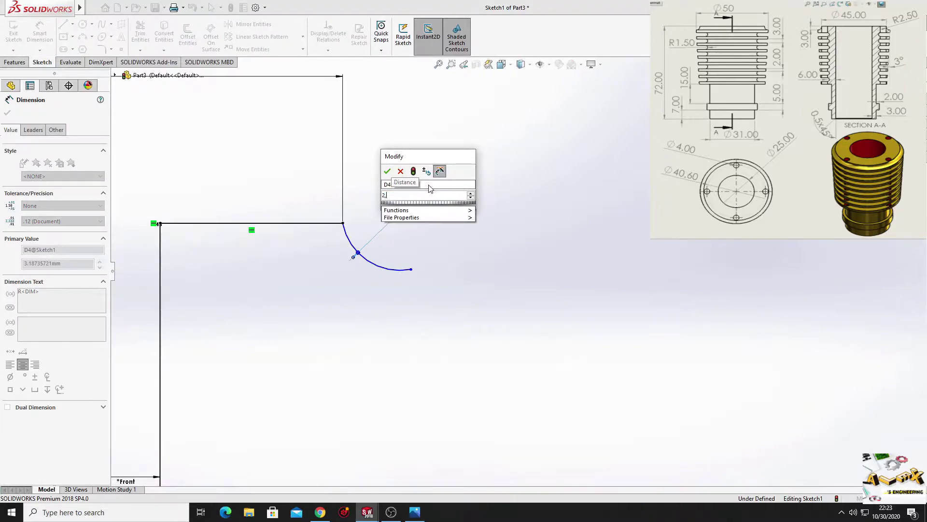
{"action": "key", "text": "Return"}
{"action": "right_click", "coordinate": [434, 244]}
{"action": "left_click", "coordinate": [460, 287]}
Dimension the vertical distance between the arc's two endpoints at 3 mm
{"action": "right_click_drag", "start_coordinate": [397, 259], "coordinate": [394, 243]}
{"action": "left_click", "coordinate": [397, 259]}
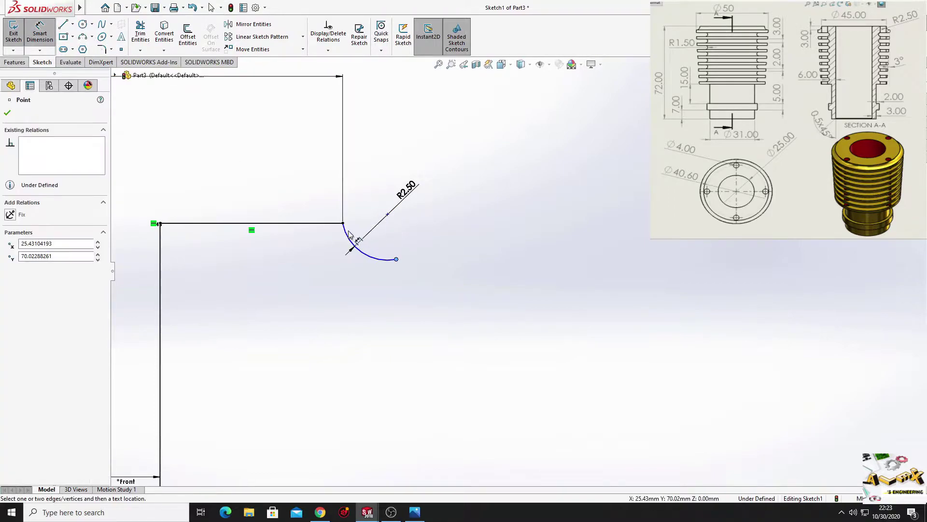
{"action": "left_click", "coordinate": [343, 224]}
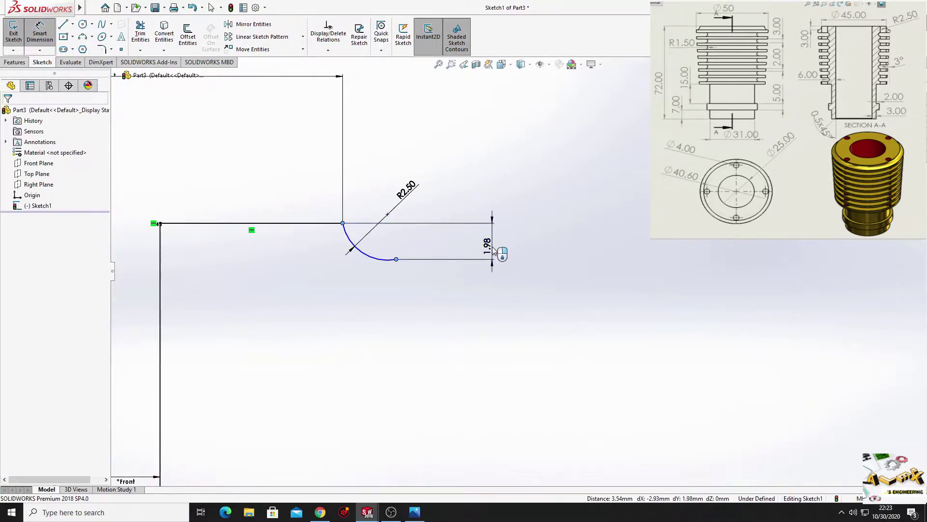
{"action": "left_click", "coordinate": [493, 247]}
{"action": "type", "text": "3"}
{"action": "key", "text": "Return"}
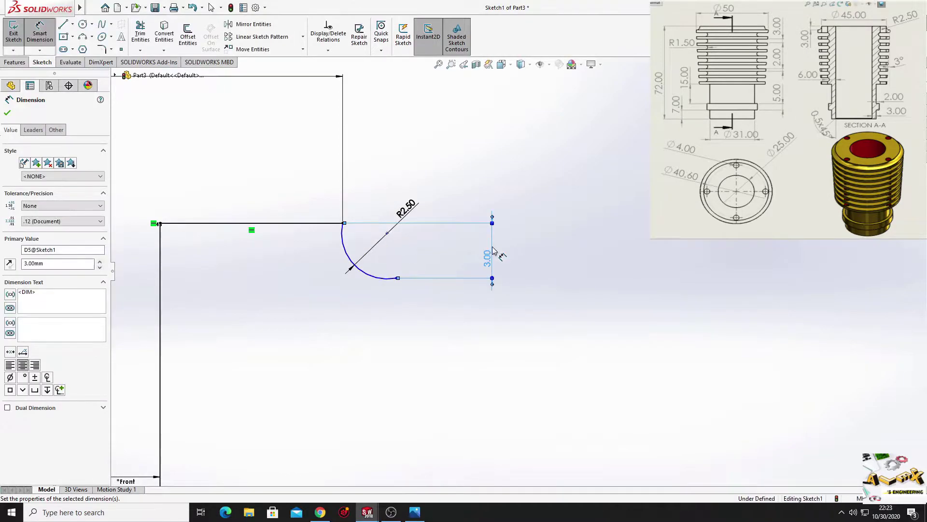
{"action": "right_click", "coordinate": [536, 228]}
{"action": "left_click", "coordinate": [590, 263]}
{"action": "middle_click_drag", "start_coordinate": [511, 278], "coordinate": [618, 257], "text": "ctrl"}
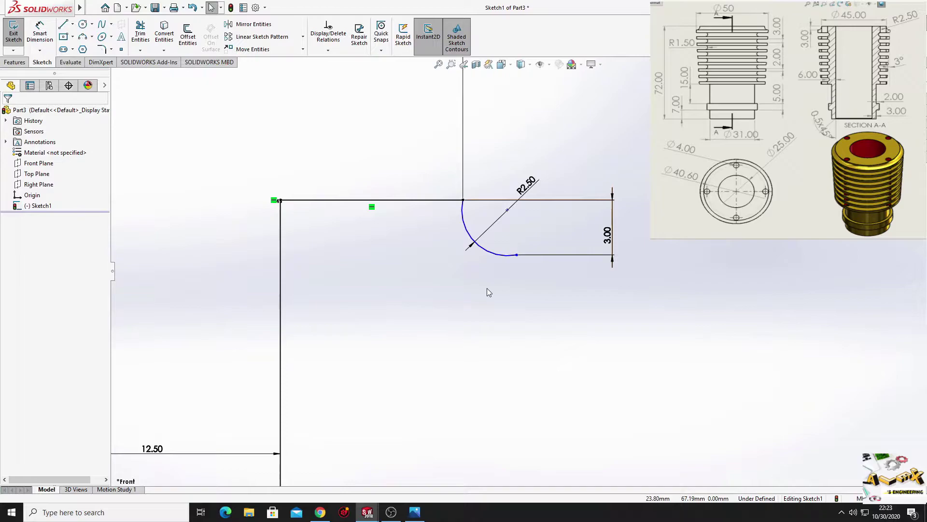
Dimension the horizontal distance from the centerline to the arc's lower endpoint at 25 mm
{"action": "left_click", "coordinate": [49, 38]}
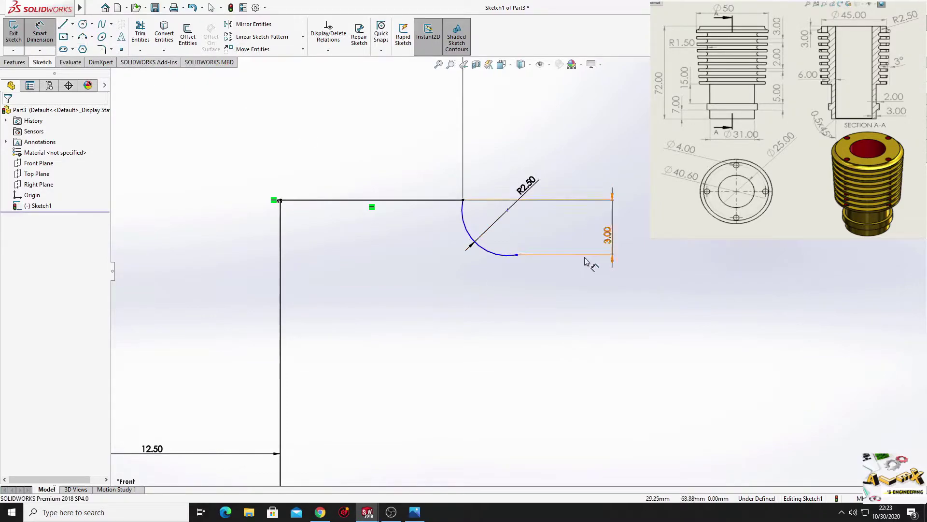
{"action": "left_click", "coordinate": [516, 254]}
{"action": "middle_click_drag", "start_coordinate": [248, 287], "coordinate": [444, 275], "text": "ctrl"}
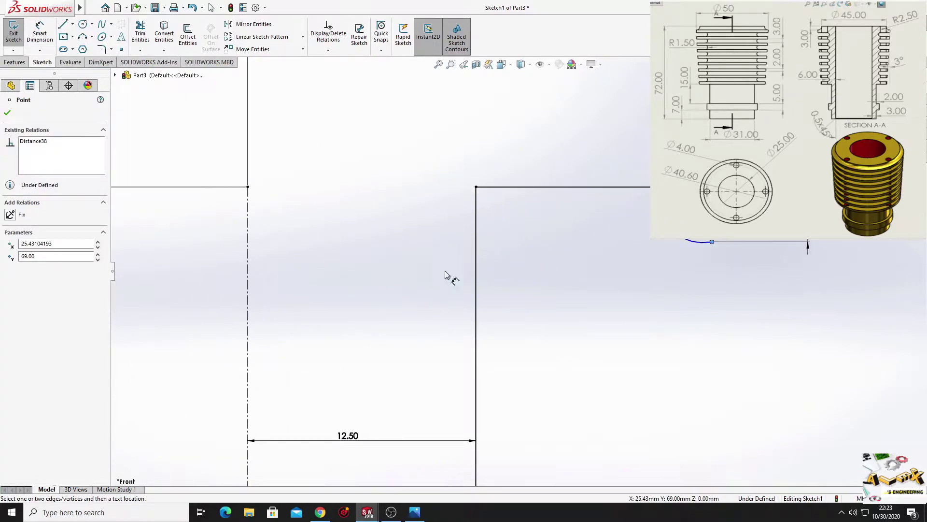
{"action": "left_click", "coordinate": [248, 295]}
{"action": "left_click", "coordinate": [471, 107]}
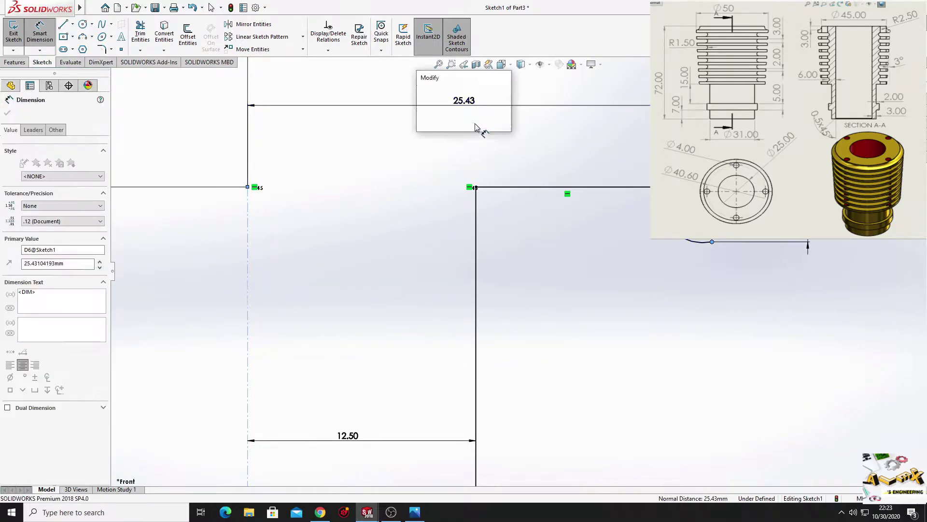
{"action": "type", "text": "25.43"}
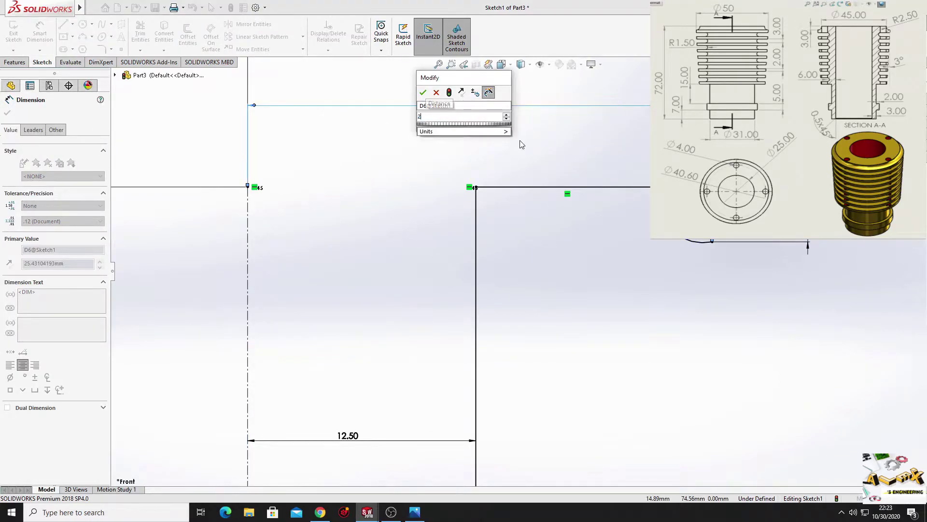
{"action": "key", "text": "Return"}
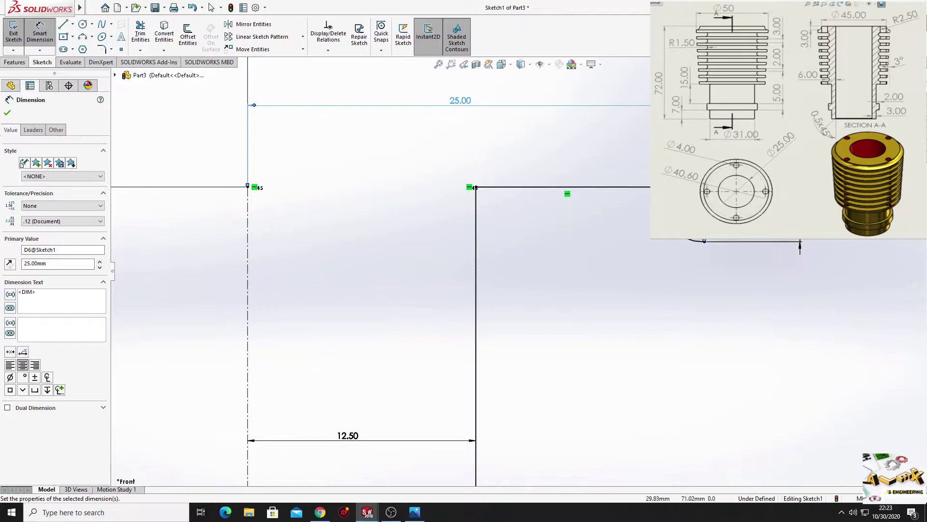
{"action": "key", "text": "Escape"}
From the arc's lower endpoint, sketch an inward-slanting edge about 1.4 mm long and a horizontal line about 7.3 mm toward the centerline
{"action": "middle_click_drag", "start_coordinate": [628, 290], "coordinate": [463, 285], "text": "ctrl"}
{"action": "scroll", "coordinate": [632, 246], "scroll_direction": "down", "scroll_amount": 3}
{"action": "mouse_move", "coordinate": [584, 238]}
{"action": "middle_mouse_down", "text": "ctrl"}
{"action": "mouse_move", "coordinate": [540, 224]}
{"action": "mouse_move", "coordinate": [545, 211]}
{"action": "middle_mouse_up", "text": "ctrl"}
{"action": "scroll", "coordinate": [555, 215], "scroll_direction": "up", "scroll_amount": 5}
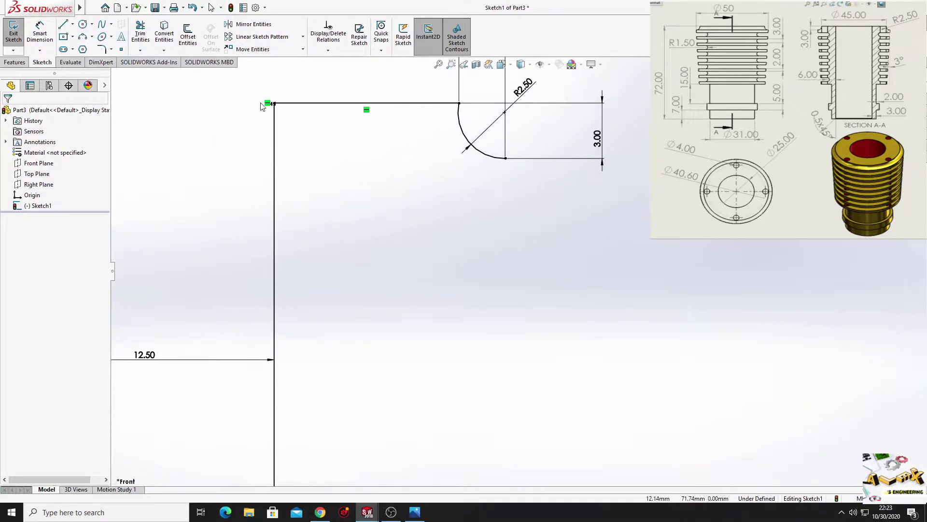
{"action": "left_click", "coordinate": [64, 27]}
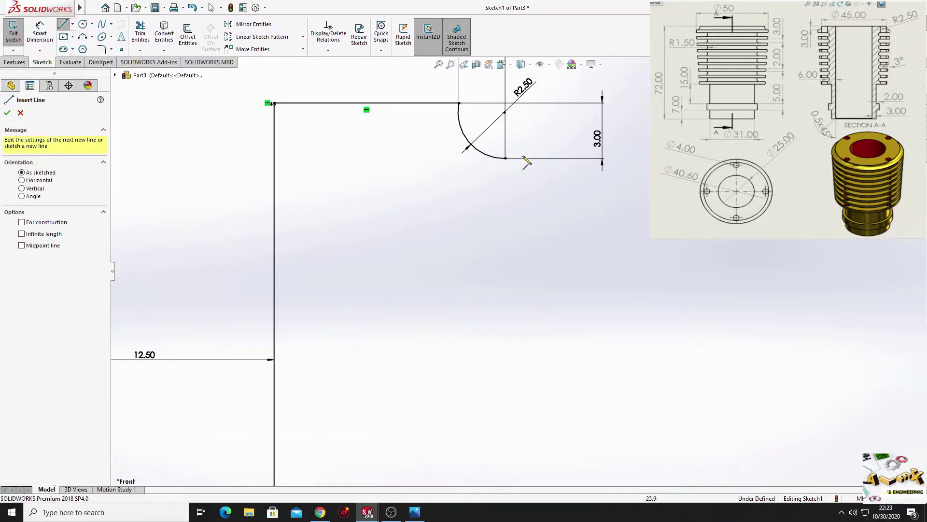
{"action": "left_click", "coordinate": [505, 159]}
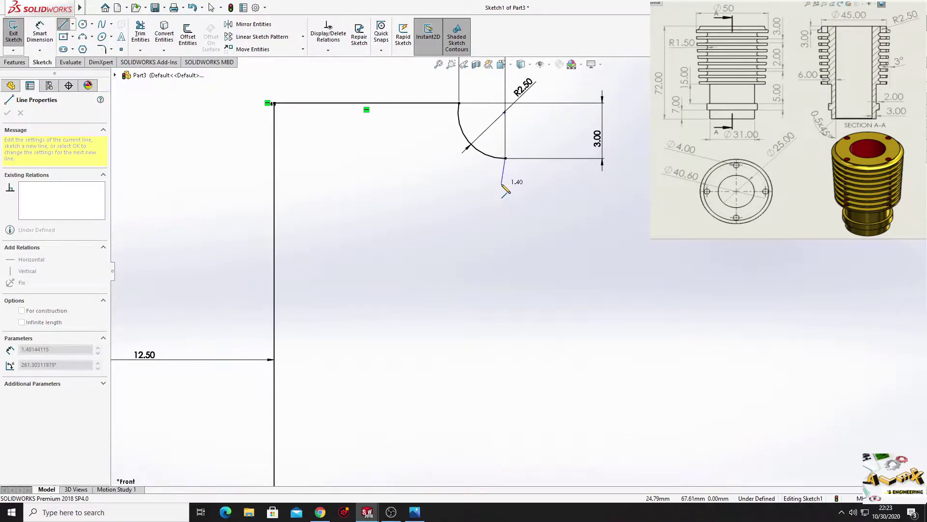
{"action": "left_click", "coordinate": [501, 185]}
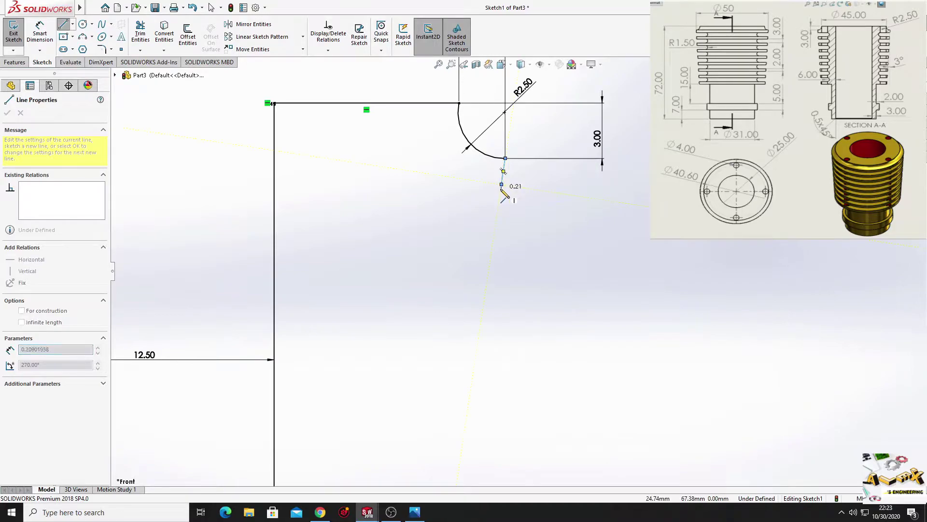
{"action": "left_click", "coordinate": [367, 184]}
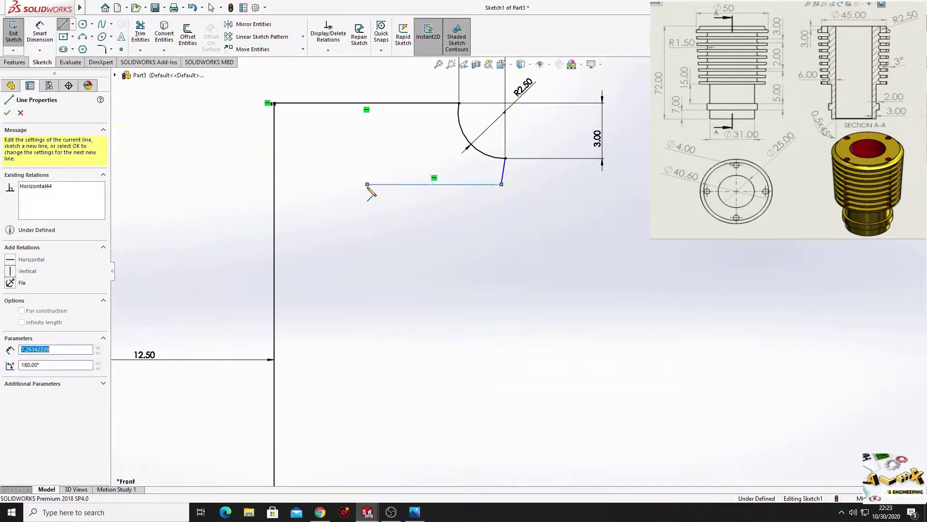
Continue the line chain downward with two slanted-tip fins, their upper edges about 7.1 mm and 6.4 mm long
{"action": "left_click", "coordinate": [367, 208]}
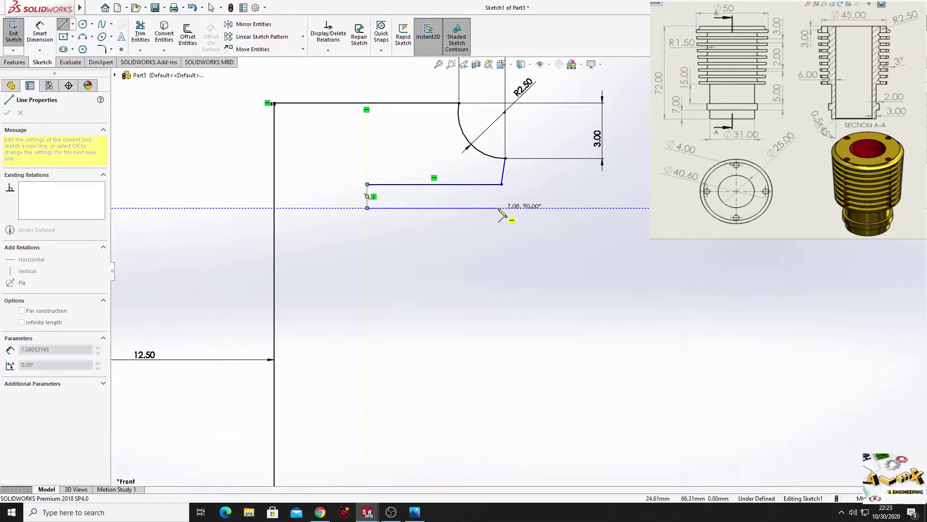
{"action": "left_click", "coordinate": [498, 208]}
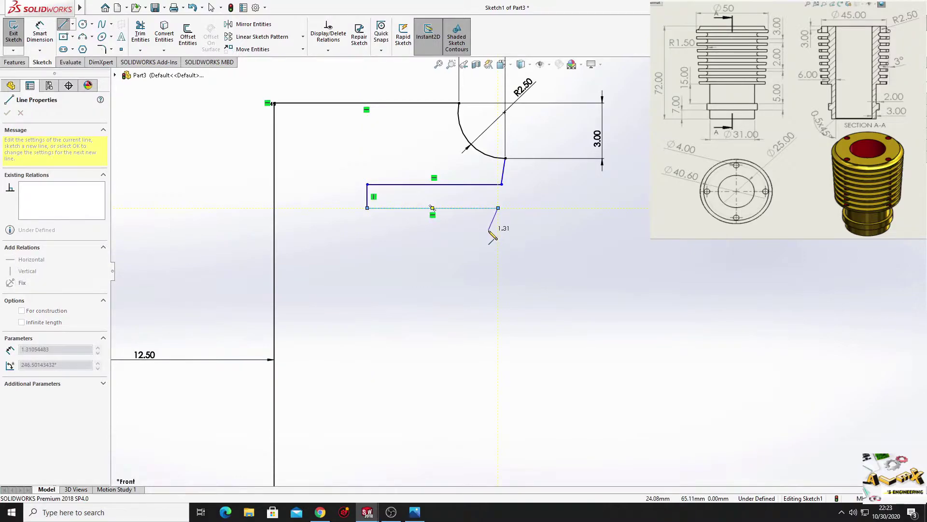
{"action": "left_click", "coordinate": [488, 230]}
{"action": "left_click", "coordinate": [367, 230]}
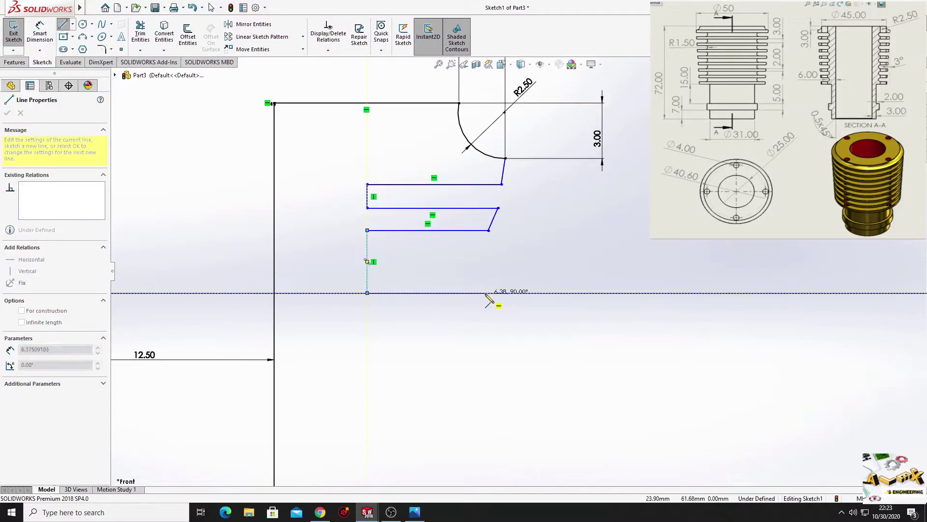
{"action": "left_click", "coordinate": [485, 292]}
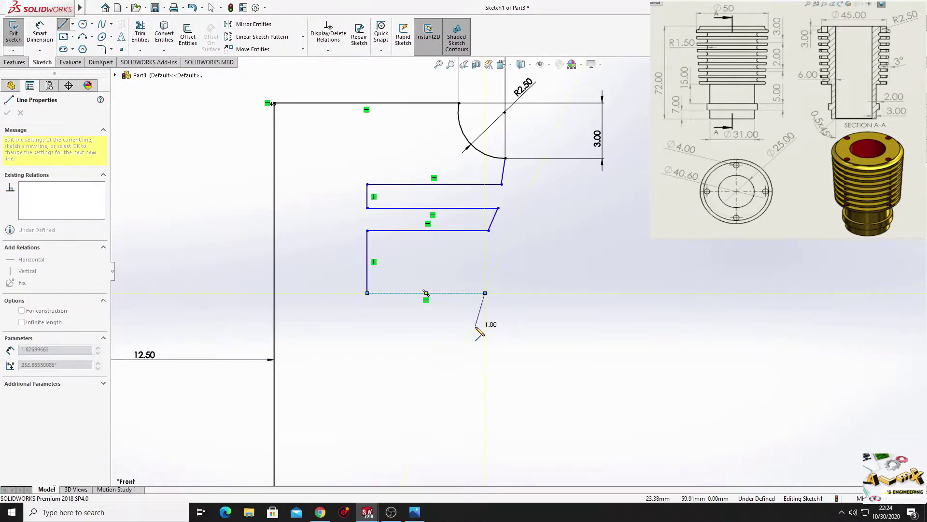
{"action": "left_click", "coordinate": [476, 326]}
{"action": "left_click", "coordinate": [367, 326]}
Continue the chain with a third and fourth fin, the third's upper edge about 5.5 mm and the fourth's slanted tip about 2.1 mm long
{"action": "middle_click_drag", "start_coordinate": [400, 357], "coordinate": [377, 211], "text": "ctrl"}
{"action": "left_click", "coordinate": [349, 249]}
{"action": "left_click", "coordinate": [449, 249]}
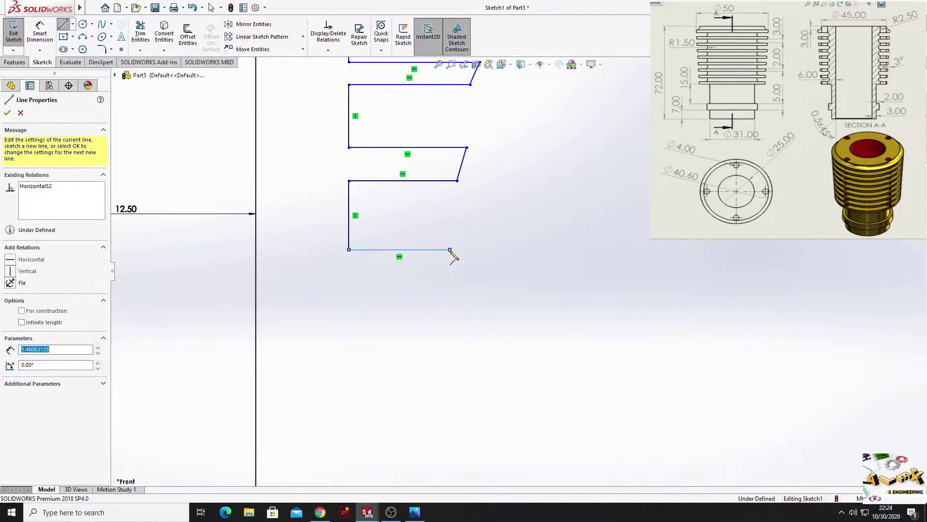
{"action": "left_click", "coordinate": [444, 287]}
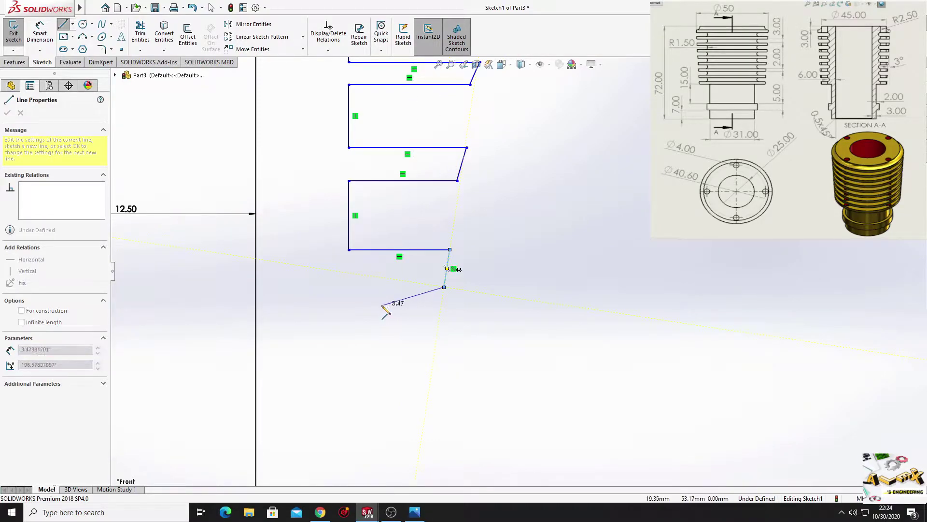
{"action": "left_click", "coordinate": [350, 291]}
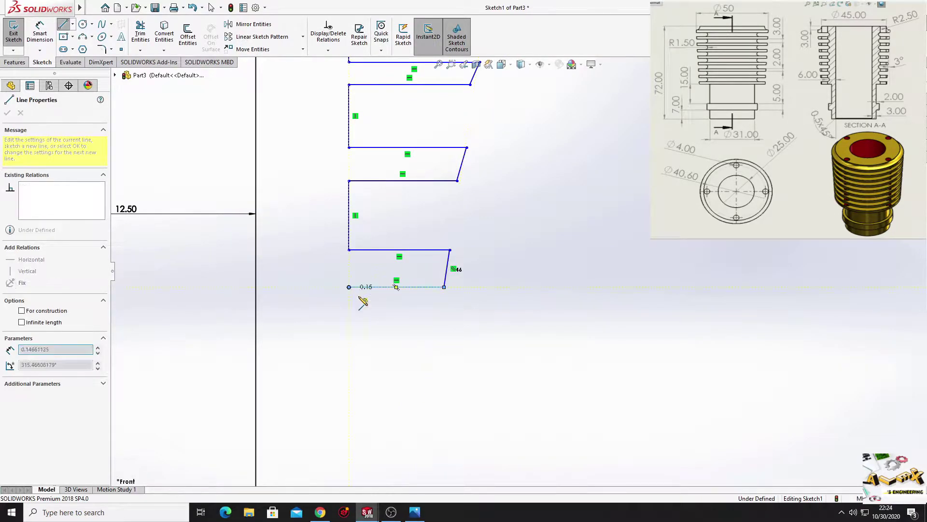
{"action": "middle_click_drag", "start_coordinate": [368, 269], "coordinate": [352, 221], "text": "ctrl"}
{"action": "left_click", "coordinate": [316, 254]}
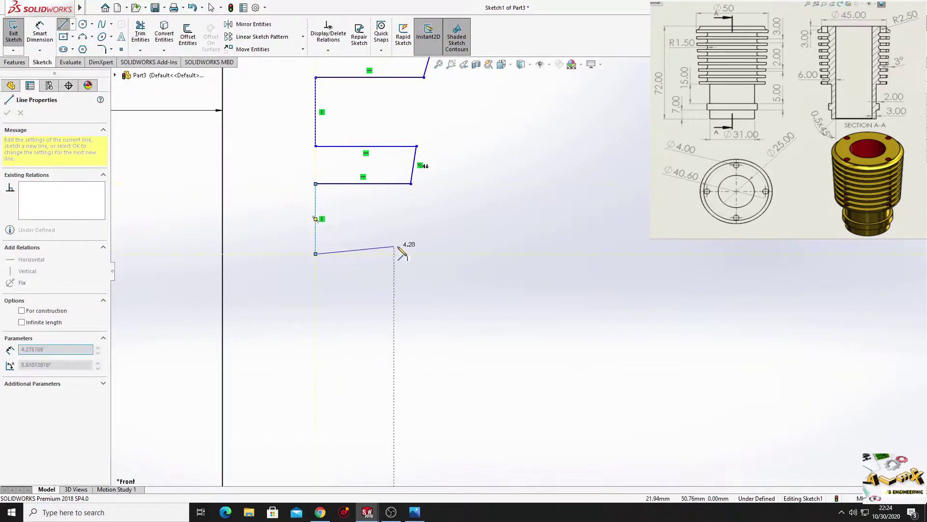
{"action": "left_click", "coordinate": [414, 253]}
{"action": "left_click", "coordinate": [403, 290]}
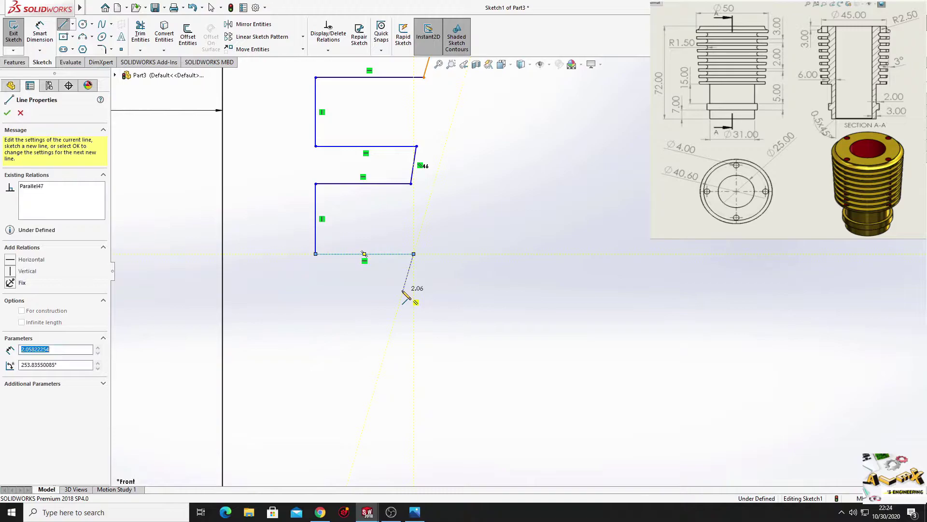
{"action": "left_click", "coordinate": [315, 291]}
Add a fifth and sixth fin with parallel-snapped slanted tips, the sixth's upper edge about 4.2 mm long, and end the line chain
{"action": "middle_click_drag", "start_coordinate": [373, 338], "coordinate": [356, 213], "text": "ctrl"}
{"action": "left_click", "coordinate": [306, 233]}
{"action": "left_click", "coordinate": [392, 233]}
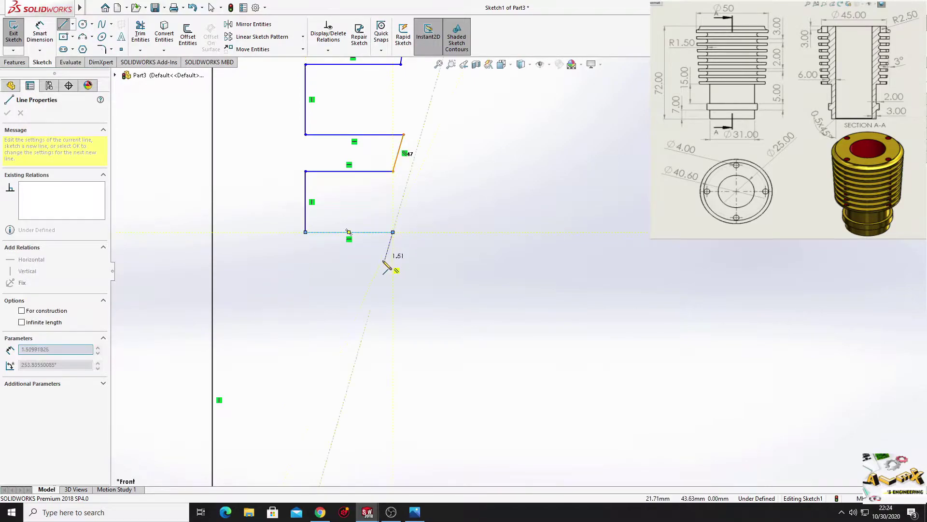
{"action": "left_click", "coordinate": [383, 265]}
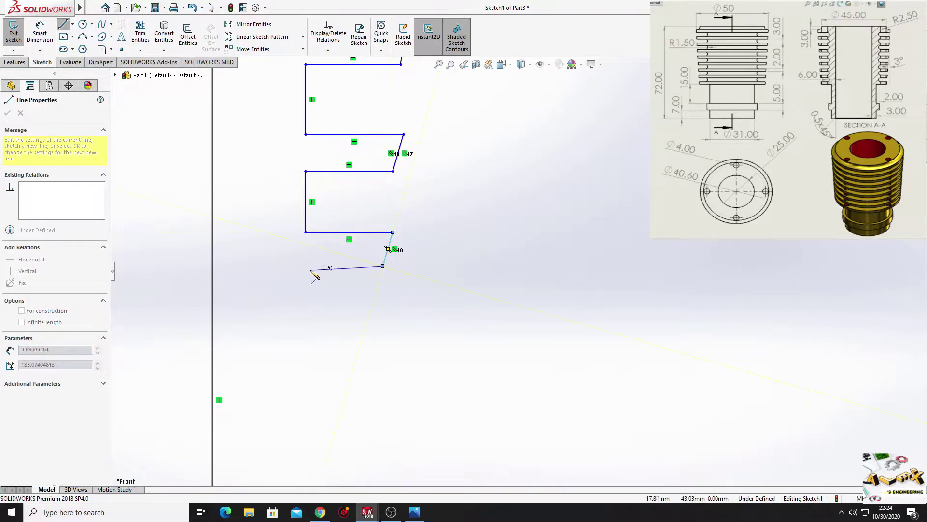
{"action": "left_click", "coordinate": [306, 266]}
{"action": "middle_click_drag", "start_coordinate": [341, 294], "coordinate": [323, 214], "text": "ctrl"}
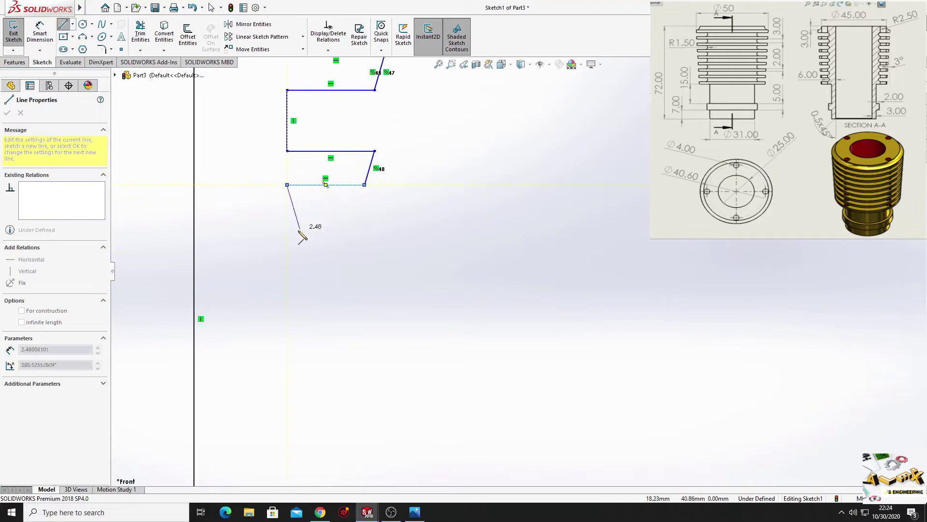
{"action": "left_click", "coordinate": [288, 233]}
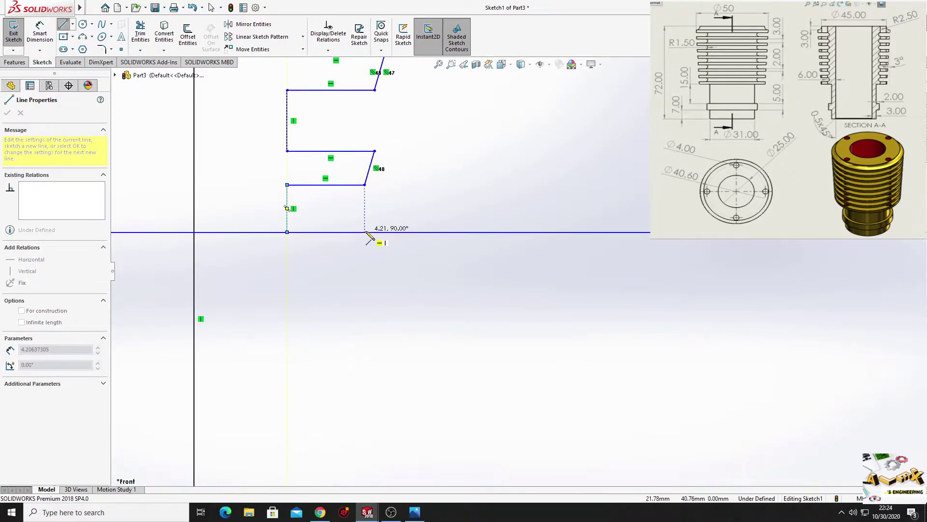
{"action": "left_click", "coordinate": [364, 232]}
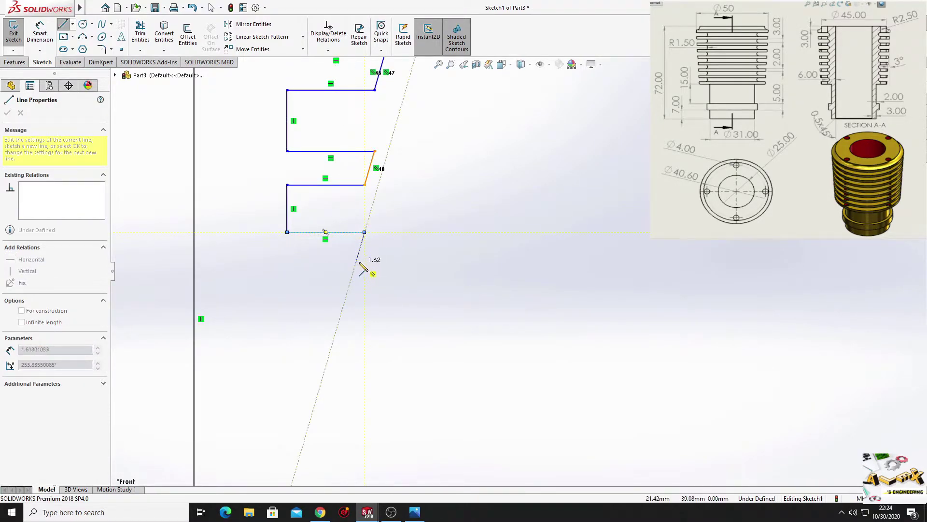
{"action": "left_click", "coordinate": [360, 266]}
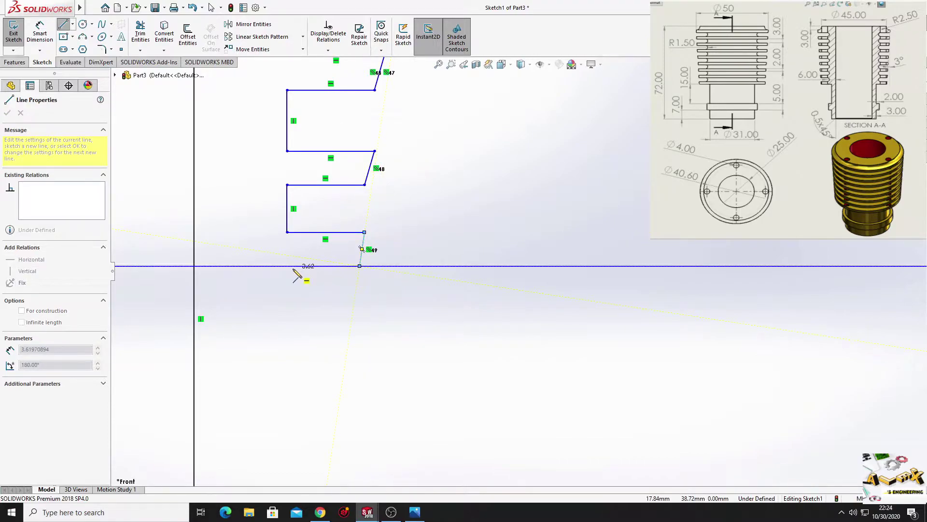
{"action": "right_click", "coordinate": [331, 263]}
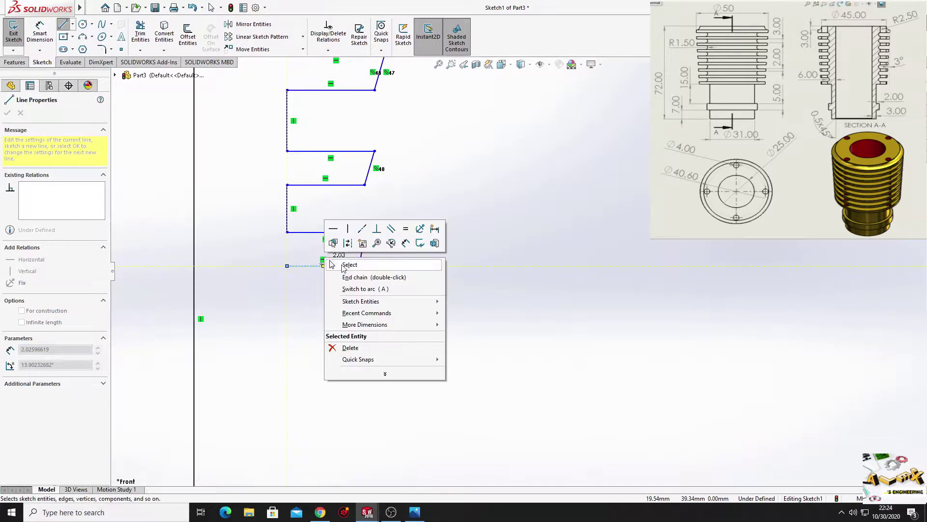
{"action": "left_click", "coordinate": [350, 265]}
Sketch a seventh slanted-tip fin about 3.5 mm below the sixth, starting from the inner end of the sixth fin's lower edge
{"action": "scroll", "coordinate": [449, 346], "scroll_direction": "up", "scroll_amount": 3}
{"action": "scroll", "coordinate": [428, 284], "scroll_direction": "down", "scroll_amount": 2}
{"action": "middle_click_drag", "start_coordinate": [428, 284], "coordinate": [421, 258], "text": "ctrl"}
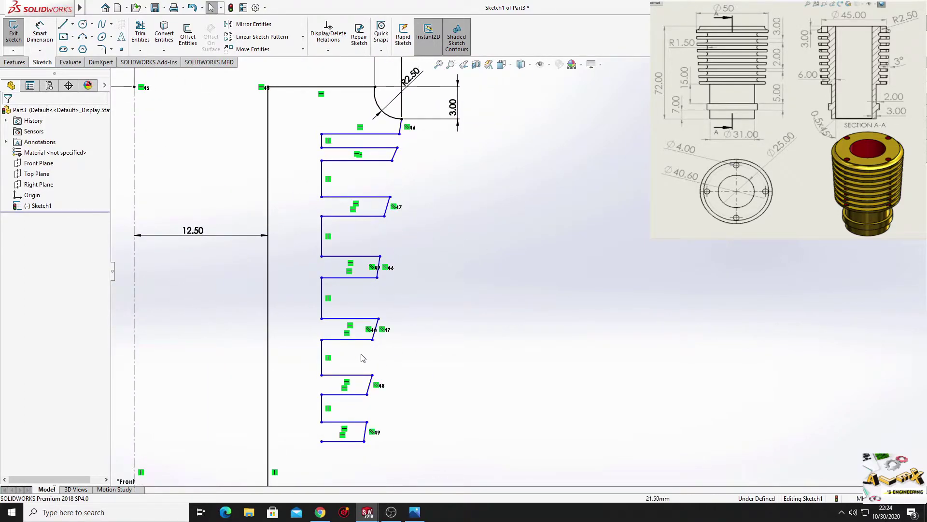
{"action": "mouse_move", "coordinate": [400, 429]}
{"action": "middle_mouse_down", "text": "ctrl"}
{"action": "mouse_move", "coordinate": [408, 319]}
{"action": "mouse_move", "coordinate": [397, 248]}
{"action": "middle_mouse_up", "text": "ctrl"}
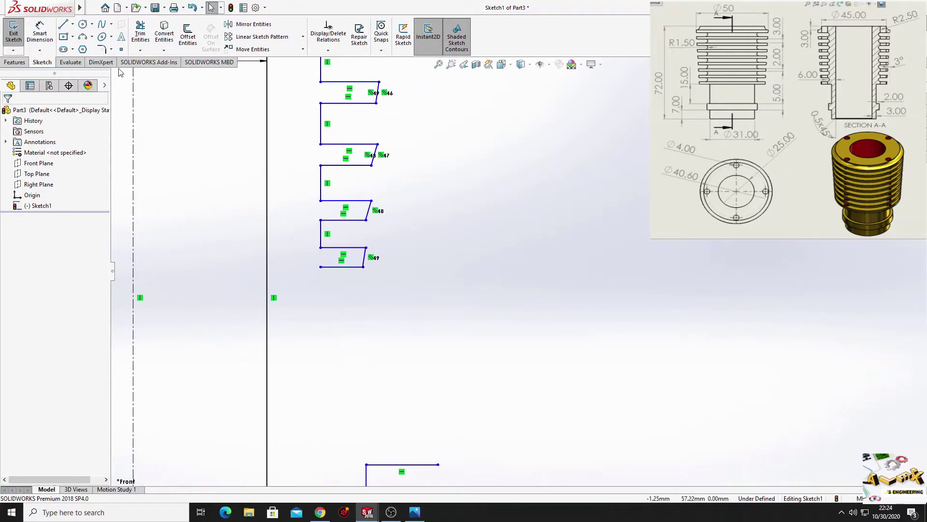
{"action": "left_click", "coordinate": [62, 25]}
{"action": "left_click", "coordinate": [320, 267]}
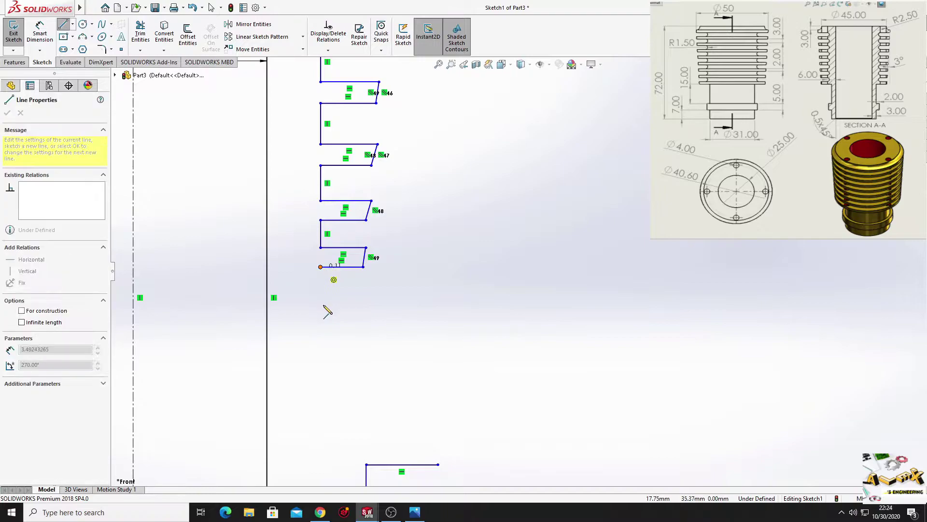
{"action": "left_click", "coordinate": [320, 308]}
{"action": "left_click", "coordinate": [362, 307]}
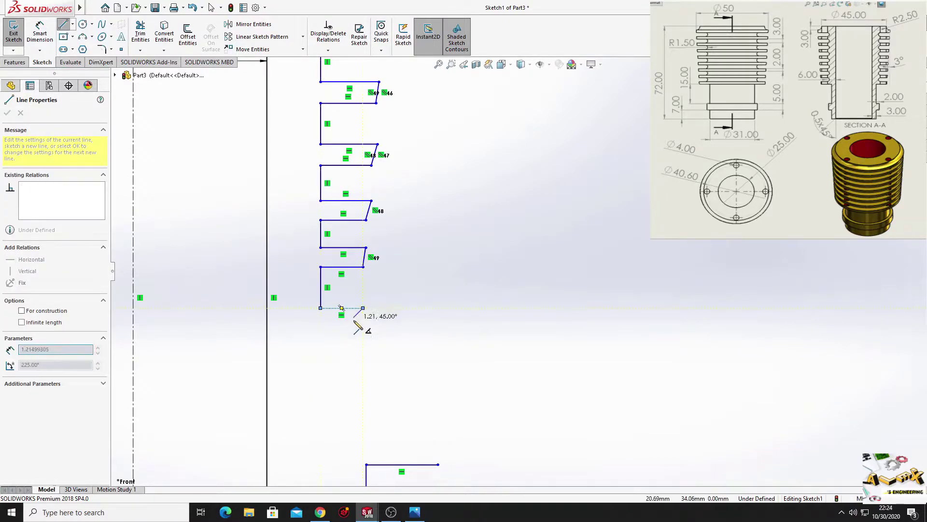
{"action": "left_click", "coordinate": [359, 326]}
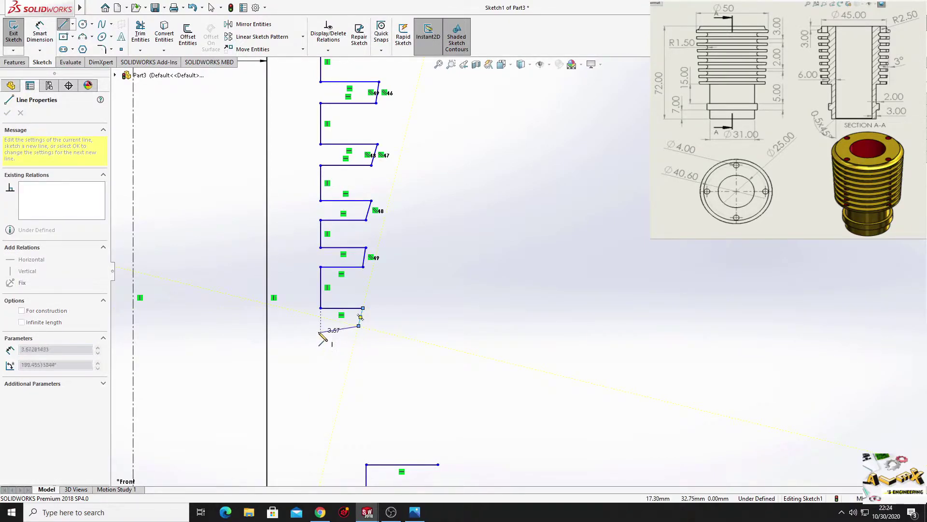
{"action": "left_click", "coordinate": [320, 325]}
Sketch an eighth fin below the seventh with its slanted tip parallel to the one above, and end the line chain
{"action": "left_click", "coordinate": [320, 358]}
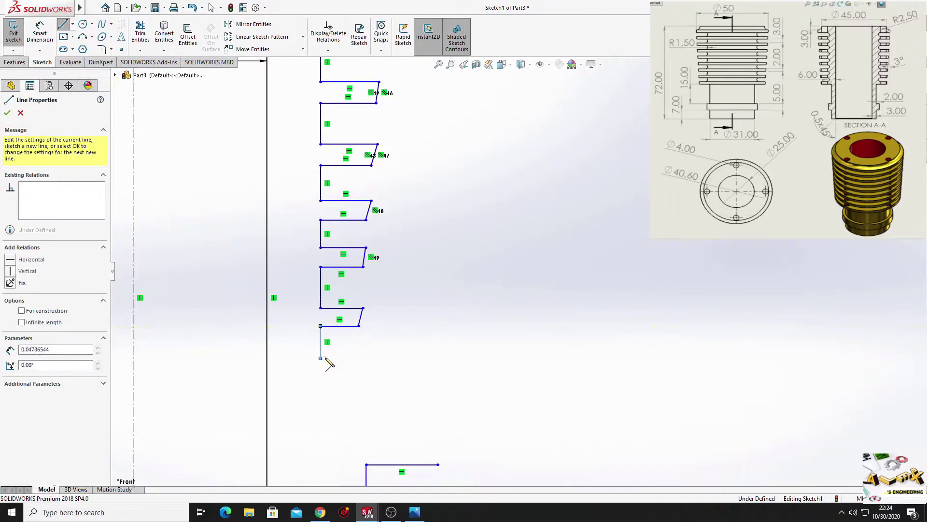
{"action": "left_click", "coordinate": [359, 358]}
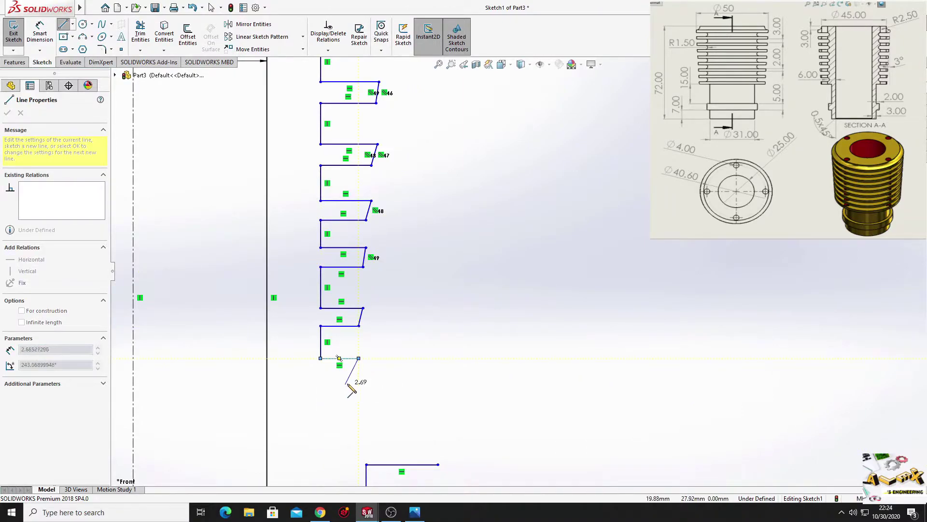
{"action": "left_click", "coordinate": [352, 383]}
{"action": "left_click", "coordinate": [321, 383]}
{"action": "mouse_move", "coordinate": [321, 383]}
{"action": "middle_mouse_down", "text": "ctrl"}
{"action": "mouse_move", "coordinate": [313, 137]}
{"action": "mouse_move", "coordinate": [320, 293]}
{"action": "middle_mouse_up", "text": "ctrl"}
{"action": "scroll", "coordinate": [320, 294], "scroll_direction": "up", "scroll_amount": 5}
{"action": "scroll", "coordinate": [400, 284], "scroll_direction": "down", "scroll_amount": 3}
{"action": "scroll", "coordinate": [386, 309], "scroll_direction": "up", "scroll_amount": 5}
{"action": "key", "text": "a"}
{"action": "right_click", "coordinate": [485, 224]}
{"action": "left_click", "coordinate": [521, 228]}
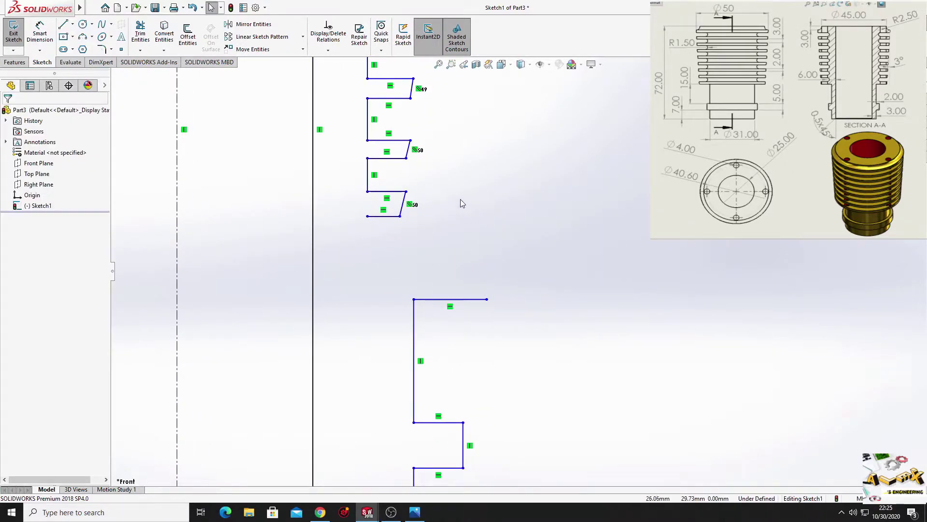
Draw a vertical line about 4 mm long downward from the inner end of the eighth fin's lower edge
{"action": "left_click", "coordinate": [63, 25]}
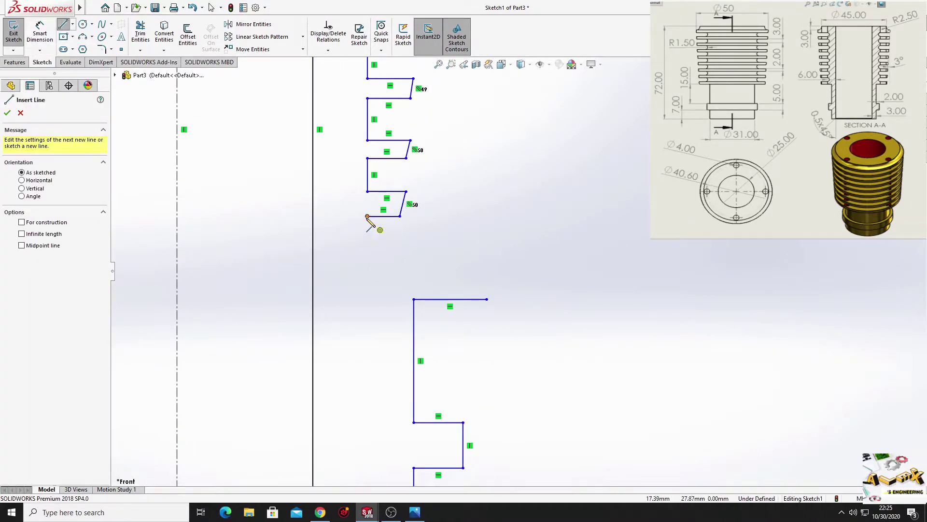
{"action": "left_click", "coordinate": [367, 216]}
{"action": "left_click", "coordinate": [367, 260]}
{"action": "right_click", "coordinate": [447, 222]}
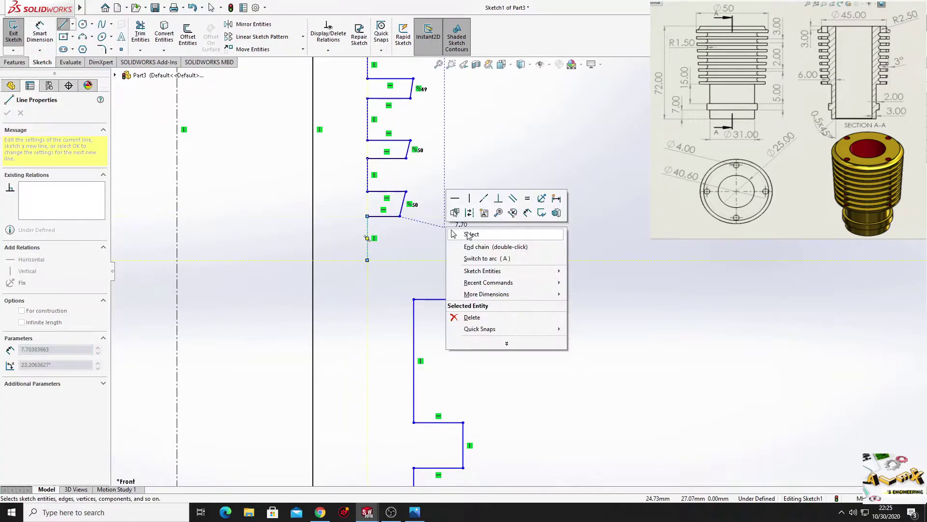
{"action": "left_click", "coordinate": [453, 232]}
Delete the horizontal line at the head of the lower vertical edge and the short vertical line under the eighth fin
{"action": "middle_click_drag", "start_coordinate": [453, 232], "coordinate": [466, 295], "text": "ctrl"}
{"action": "left_click", "coordinate": [489, 364]}
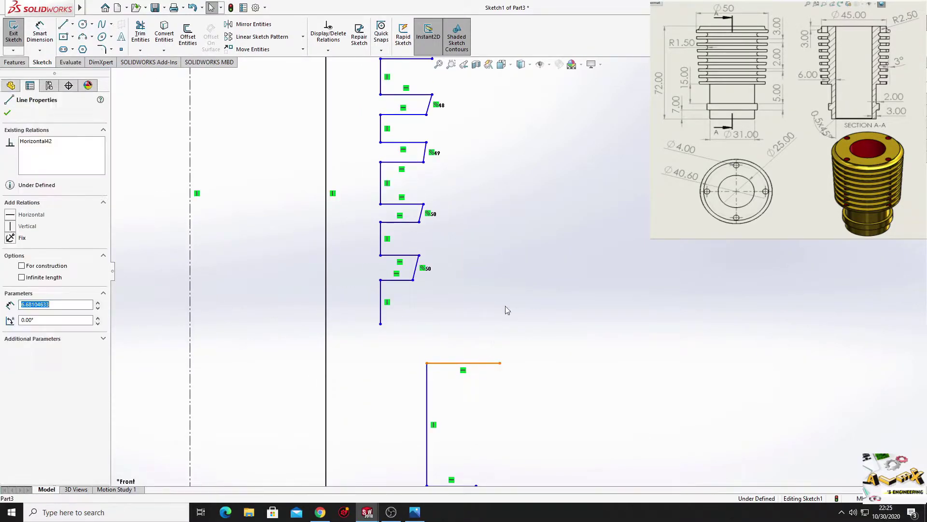
{"action": "key", "text": "Delete"}
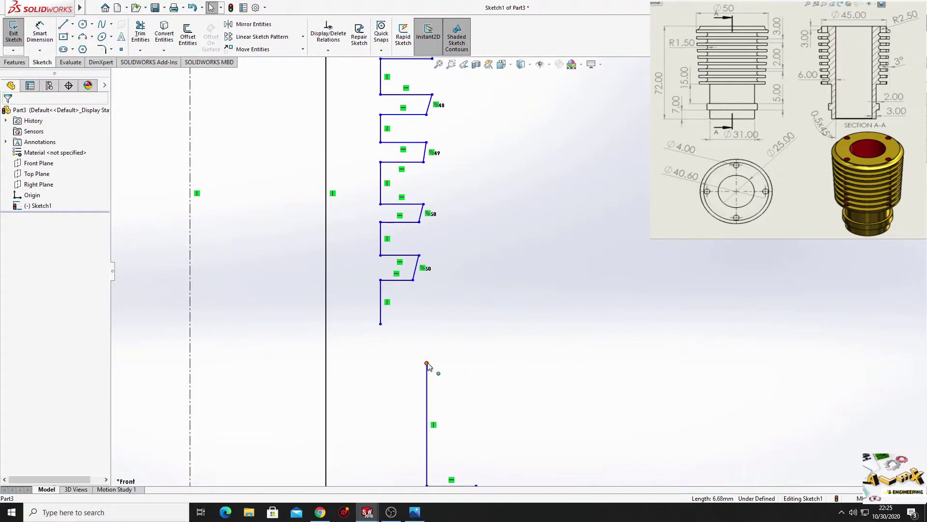
{"action": "left_click", "coordinate": [381, 310]}
{"action": "key", "text": "Delete"}
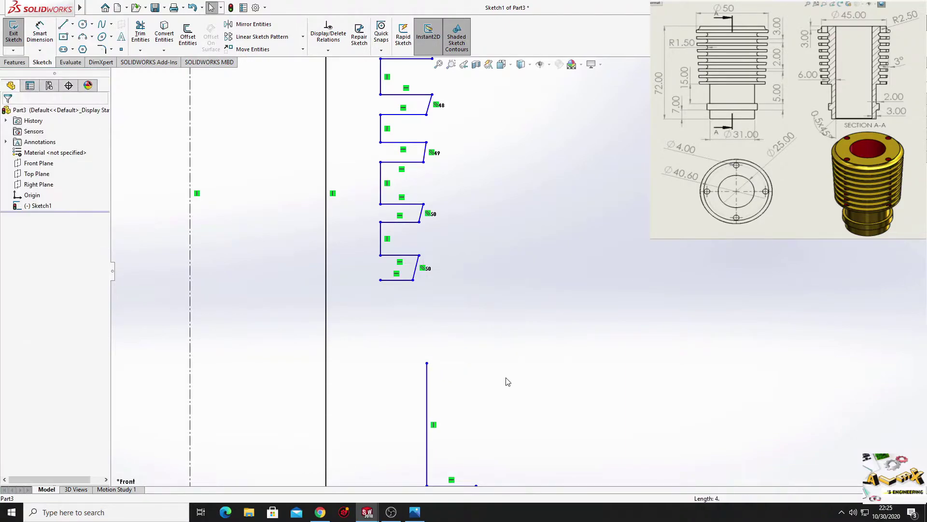
Attach the upper end of the lower vertical edge to the eighth fin's inner corner and make it collinear with the vertical edge below the collar
{"action": "left_click_drag", "start_coordinate": [406, 366], "coordinate": [396, 361]}
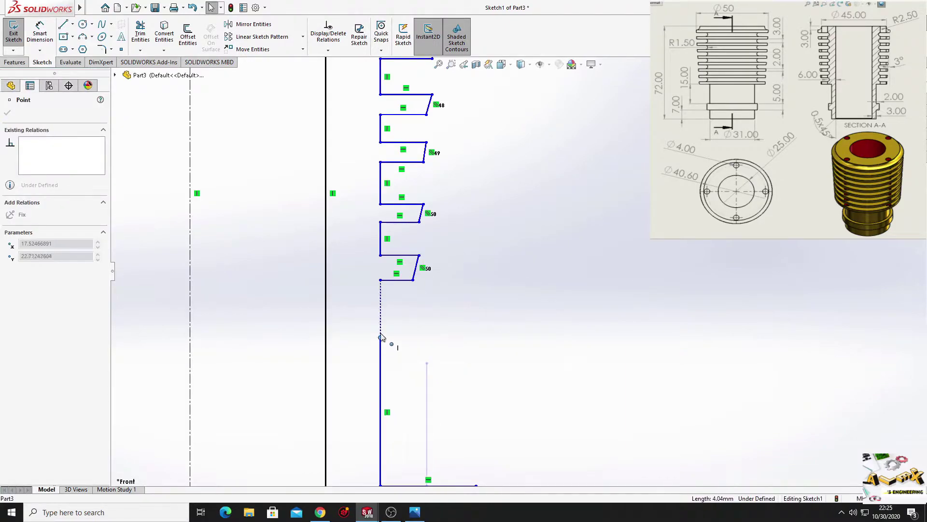
{"action": "left_click_drag", "start_coordinate": [381, 285], "coordinate": [381, 280]}
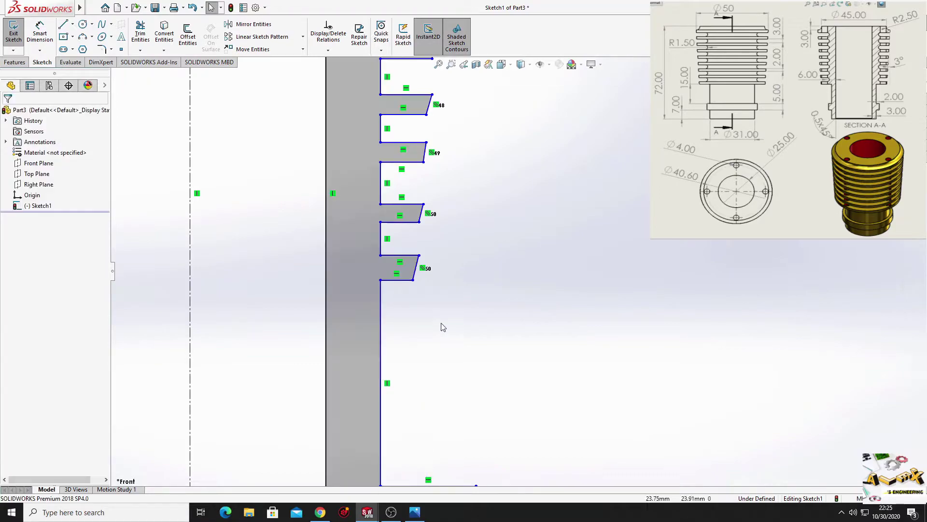
{"action": "mouse_move", "coordinate": [396, 331]}
{"action": "middle_mouse_down", "text": "ctrl"}
{"action": "mouse_move", "coordinate": [472, 300]}
{"action": "mouse_move", "coordinate": [476, 269]}
{"action": "mouse_move", "coordinate": [477, 306]}
{"action": "mouse_move", "coordinate": [491, 255]}
{"action": "middle_mouse_up", "text": "ctrl"}
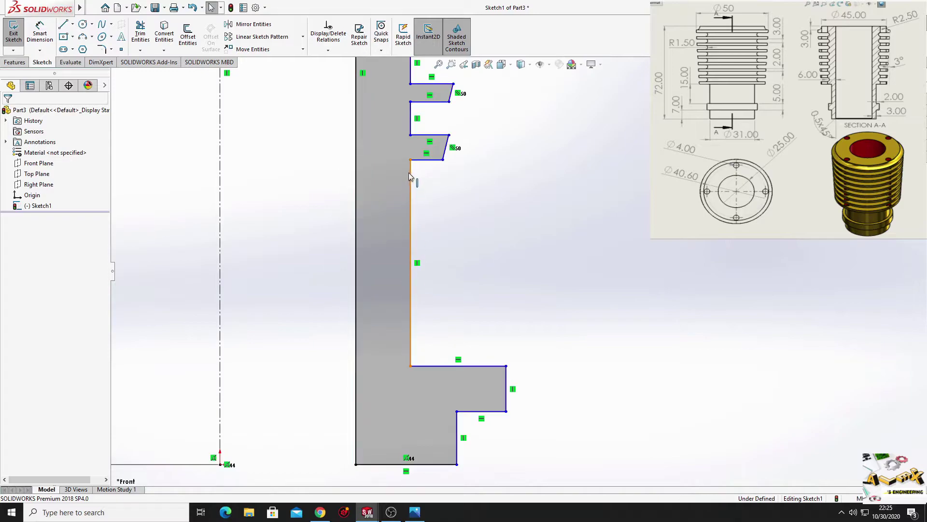
{"action": "left_click", "coordinate": [458, 435]}
{"action": "left_click", "coordinate": [408, 336], "text": "ctrl"}
{"action": "left_click", "coordinate": [464, 289]}
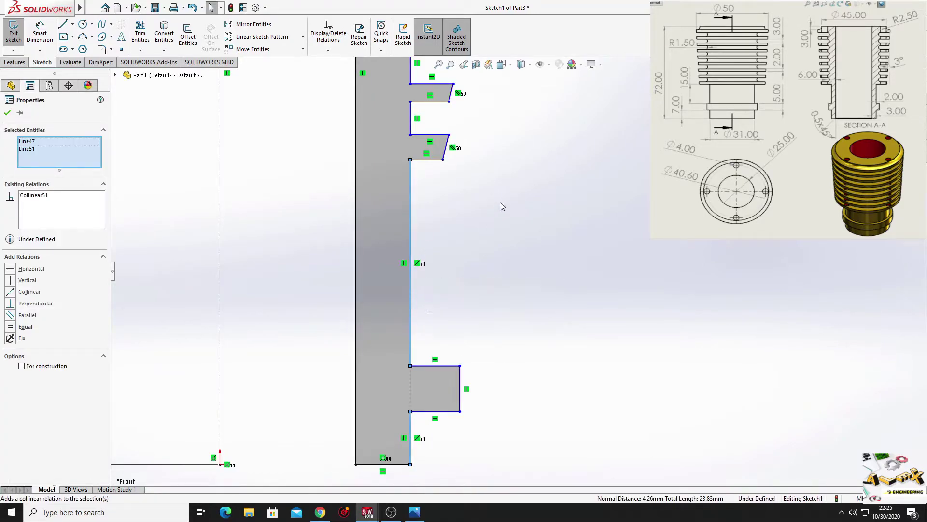
{"action": "left_click", "coordinate": [497, 209]}
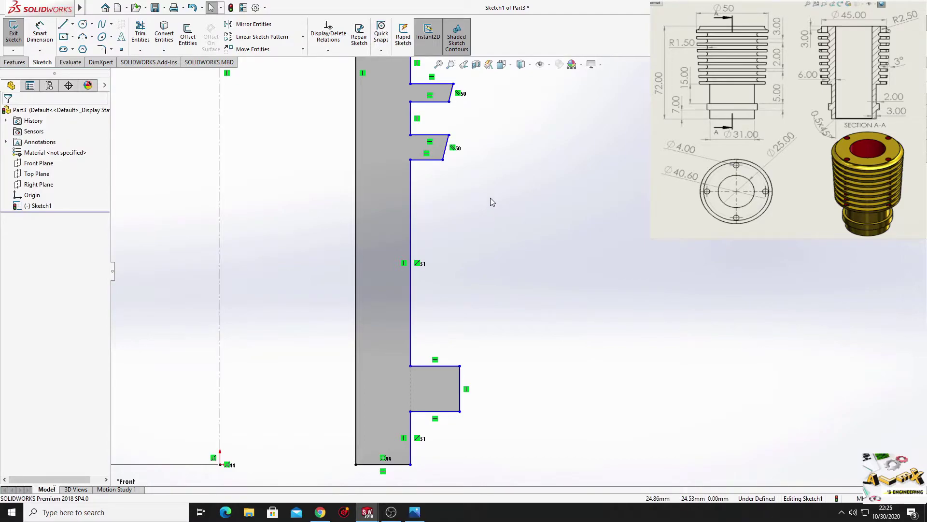
Dimension the distance from the bore line to the vertical root line between the seventh and eighth fins as 6 mm
{"action": "mouse_move", "coordinate": [494, 177]}
{"action": "middle_mouse_down", "text": "ctrl"}
{"action": "mouse_move", "coordinate": [499, 433]}
{"action": "mouse_move", "coordinate": [464, 387]}
{"action": "middle_mouse_up", "text": "ctrl"}
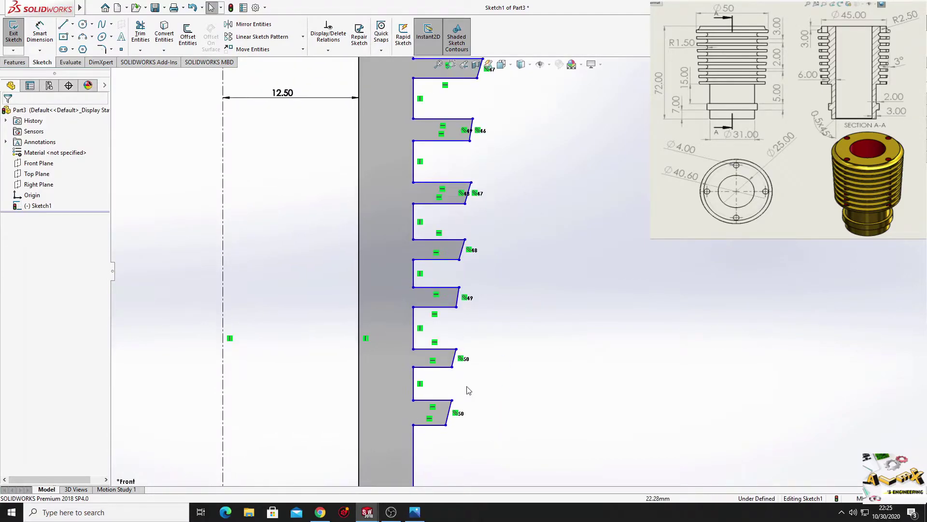
{"action": "scroll", "coordinate": [555, 306], "scroll_direction": "up", "scroll_amount": 2}
{"action": "middle_click_drag", "start_coordinate": [556, 306], "coordinate": [544, 368], "text": "ctrl"}
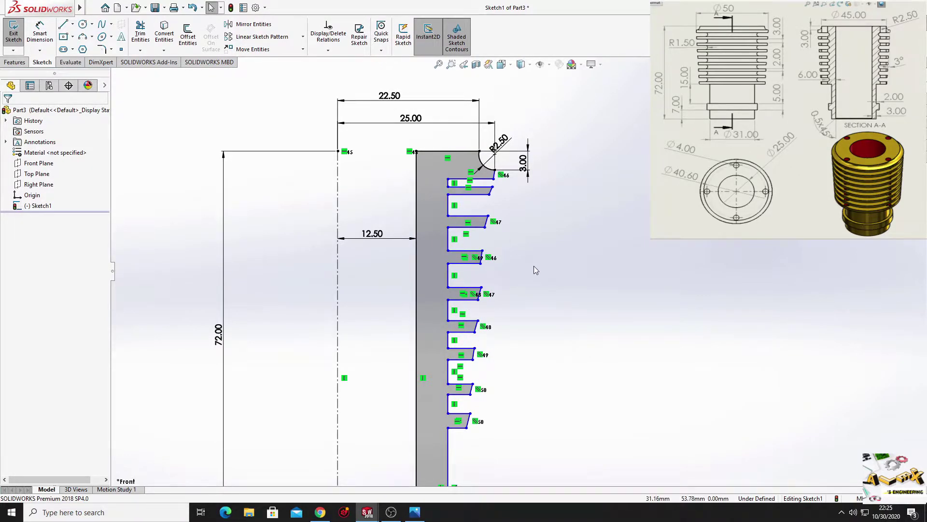
{"action": "middle_click_drag", "start_coordinate": [535, 269], "coordinate": [511, 255], "text": "ctrl"}
{"action": "scroll", "coordinate": [440, 364], "scroll_direction": "down", "scroll_amount": 3}
{"action": "mouse_move", "coordinate": [441, 364]}
{"action": "middle_mouse_down", "text": "ctrl"}
{"action": "mouse_move", "coordinate": [464, 332]}
{"action": "mouse_move", "coordinate": [464, 287]}
{"action": "middle_mouse_up", "text": "ctrl"}
{"action": "left_click", "coordinate": [40, 32]}
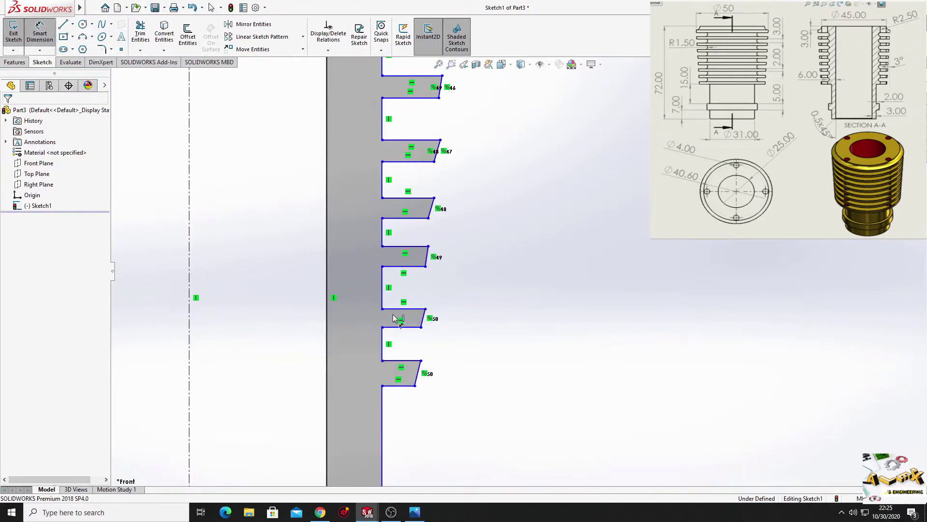
{"action": "left_click", "coordinate": [382, 344]}
{"action": "left_click", "coordinate": [327, 355]}
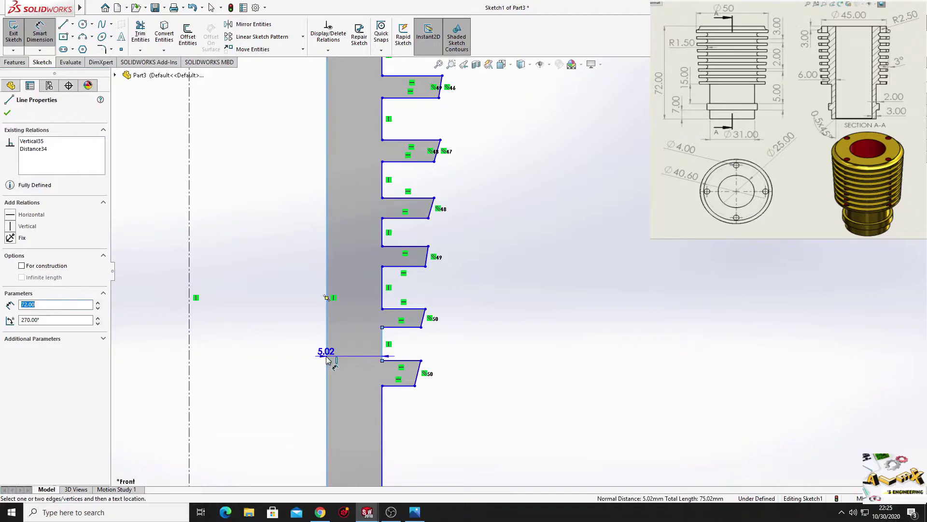
{"action": "left_click", "coordinate": [353, 356]}
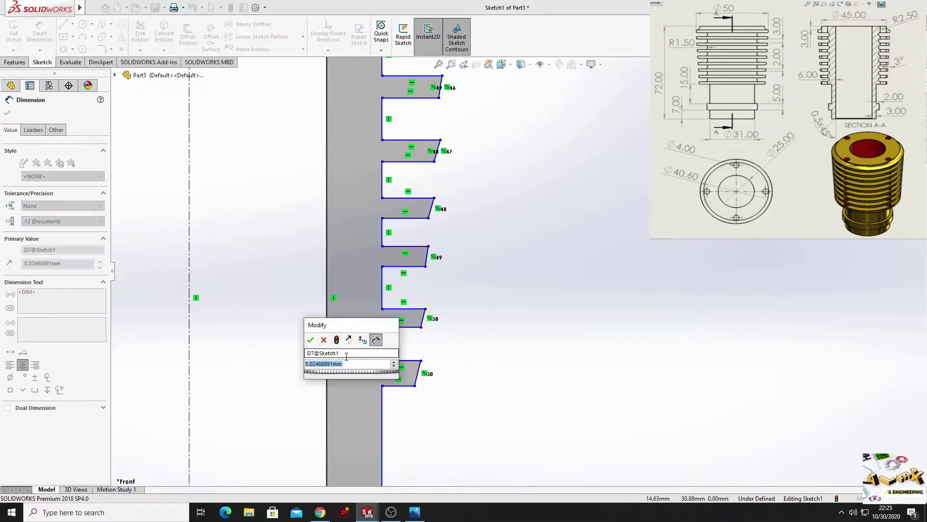
{"action": "key", "text": "Return"}
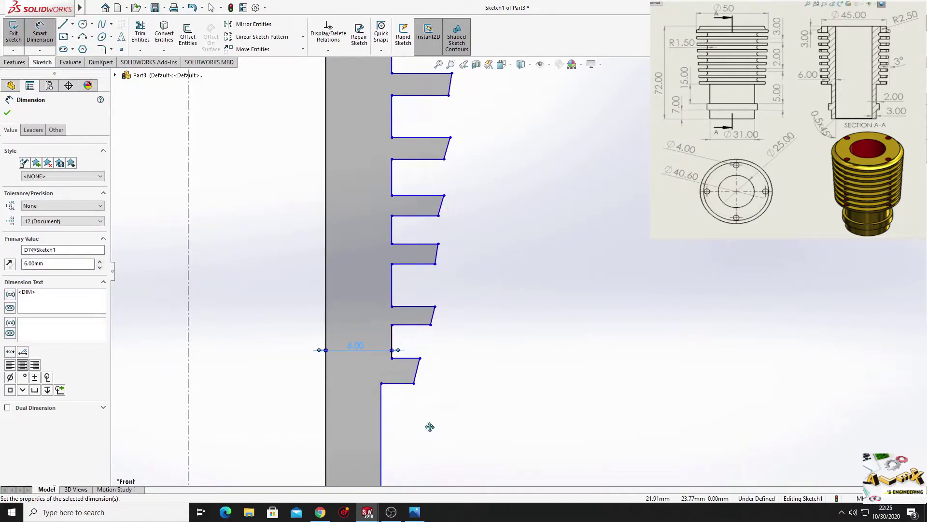
Dimension the wall thickness between the bore line and the outer edge below the eighth fin as 3 mm
{"action": "middle_click_drag", "start_coordinate": [428, 430], "coordinate": [455, 251], "text": "ctrl"}
{"action": "left_click", "coordinate": [407, 304]}
{"action": "left_click", "coordinate": [353, 313]}
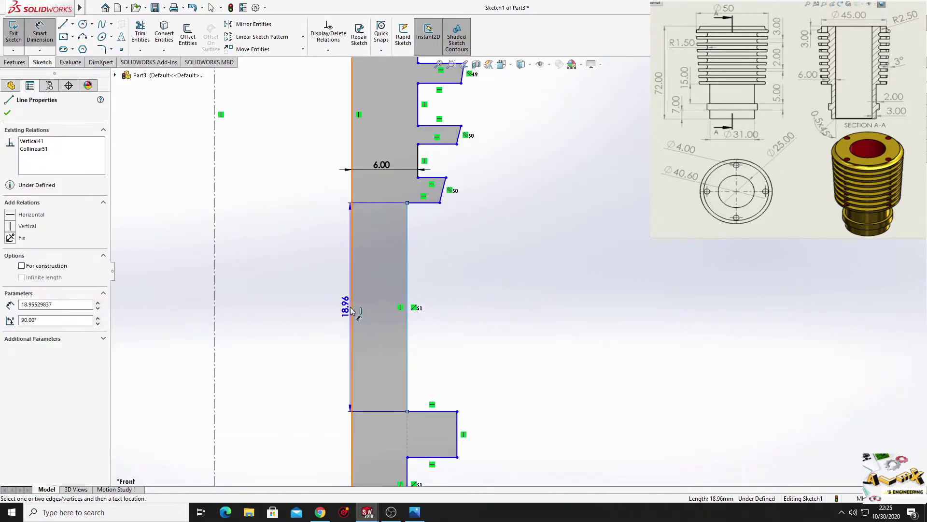
{"action": "left_click", "coordinate": [373, 327]}
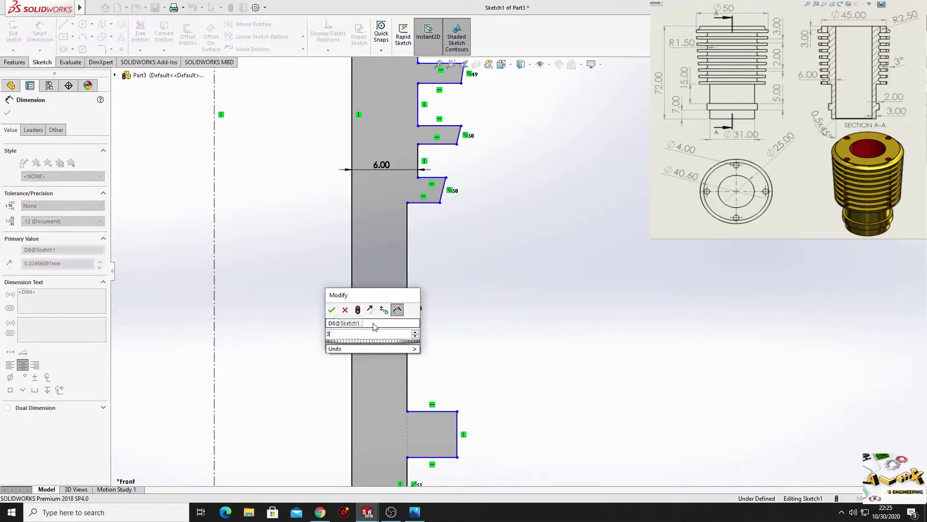
{"action": "key", "text": "Return"}
{"action": "type", "text": "3"}
{"action": "key", "text": "Return"}
Dimension the lower collar with a 2 mm projection and a 5 mm height
{"action": "middle_click_drag", "start_coordinate": [451, 367], "coordinate": [484, 259], "text": "ctrl"}
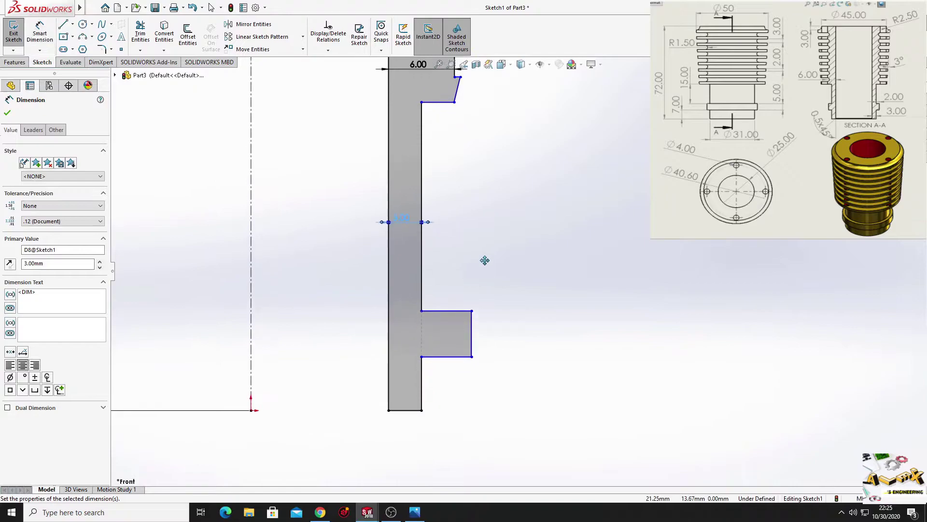
{"action": "left_click", "coordinate": [448, 359]}
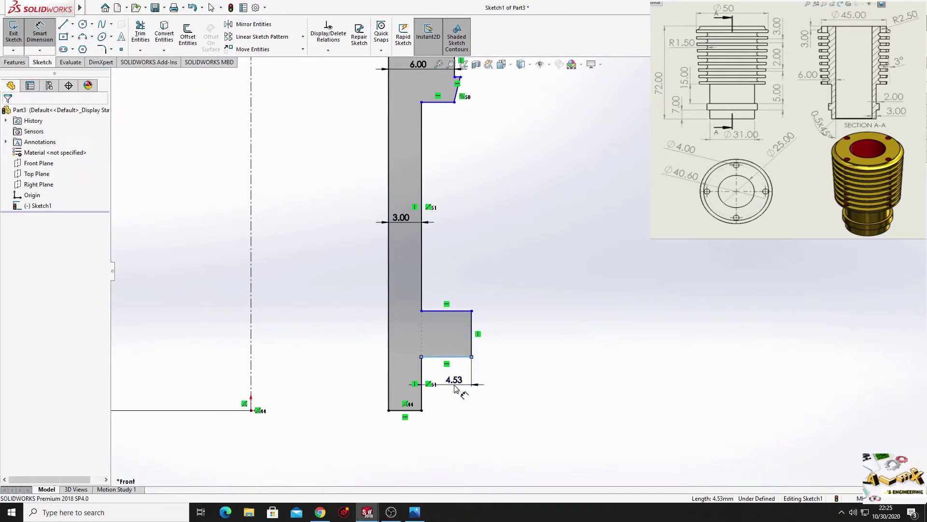
{"action": "left_click", "coordinate": [455, 389]}
{"action": "type", "text": "2"}
{"action": "key", "text": "Return"}
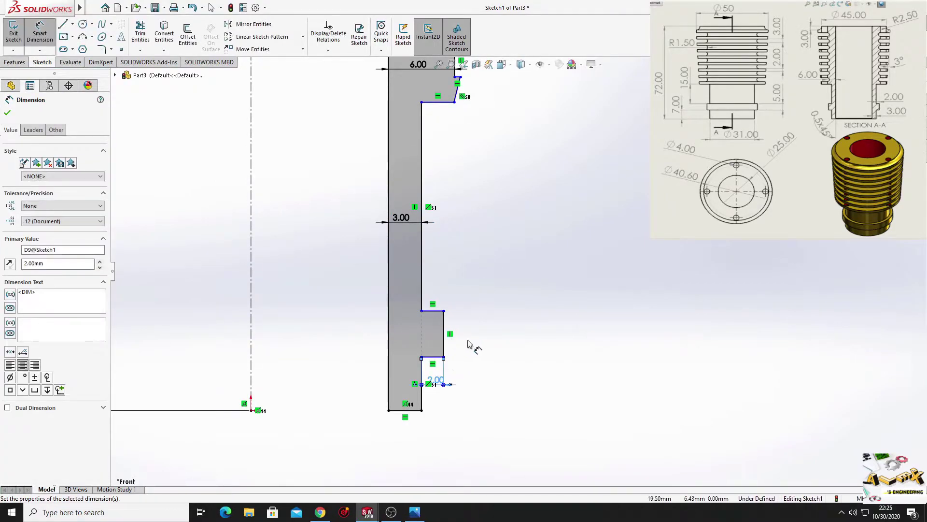
{"action": "left_click", "coordinate": [447, 344]}
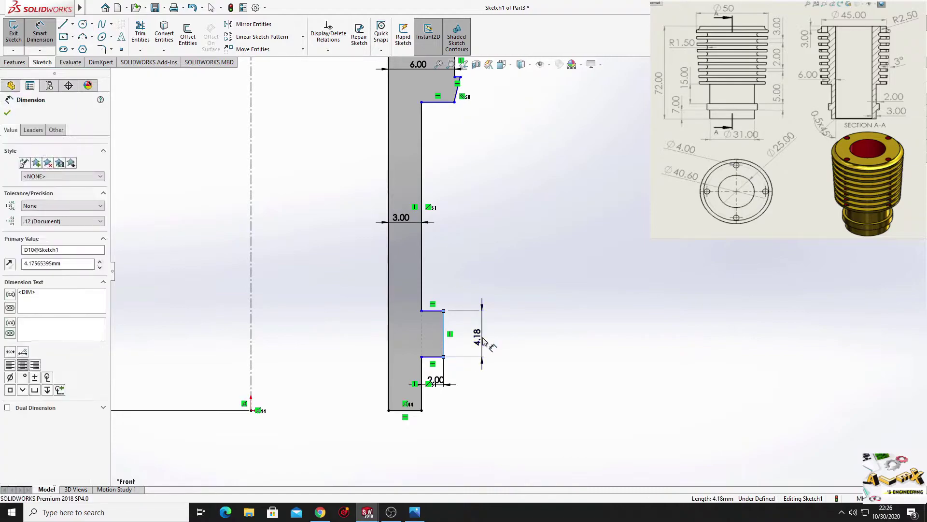
{"action": "left_click", "coordinate": [484, 342]}
{"action": "type", "text": "5"}
{"action": "key", "text": "Return"}
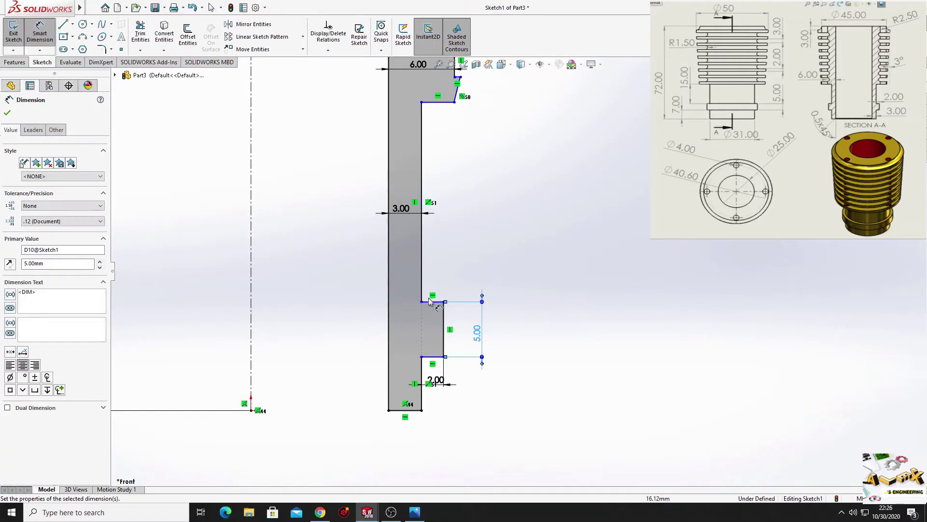
Dimension the distance between the collar's upper edge and the eighth fin's lower edge as 15 mm
{"action": "left_click", "coordinate": [431, 303]}
{"action": "left_click", "coordinate": [444, 121]}
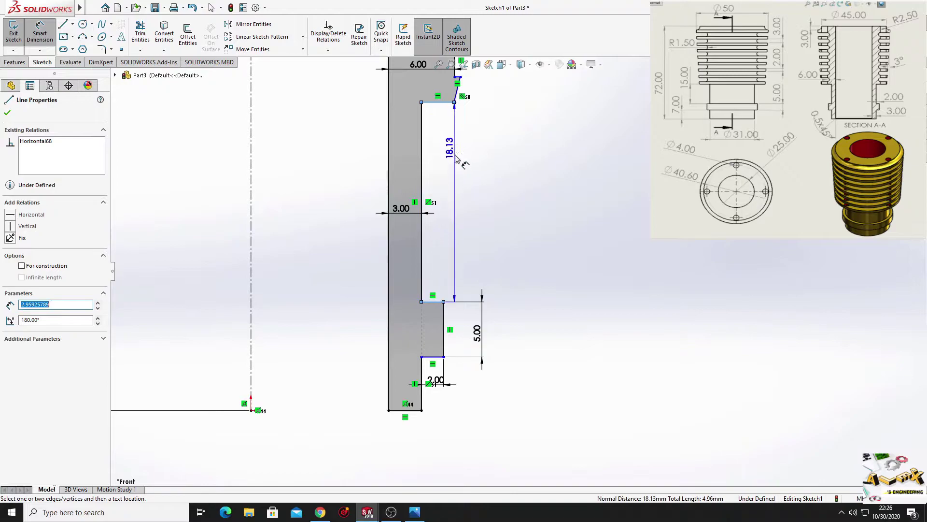
{"action": "left_click", "coordinate": [456, 179]}
{"action": "type", "text": "15"}
{"action": "key", "text": "Return"}
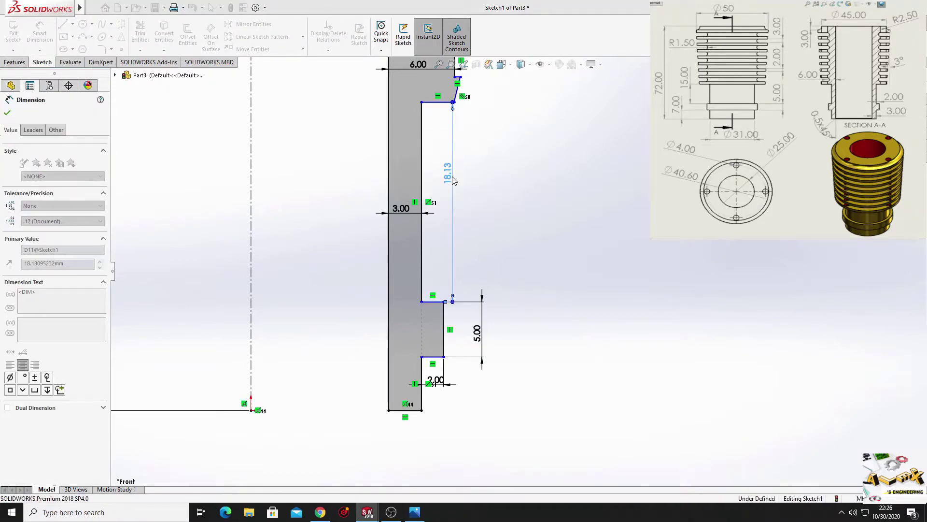
Dimension the distance from the collar's lower edge to the profile's base line as 7 mm and end the dimensioning
{"action": "left_click", "coordinate": [432, 359]}
{"action": "left_click", "coordinate": [418, 410]}
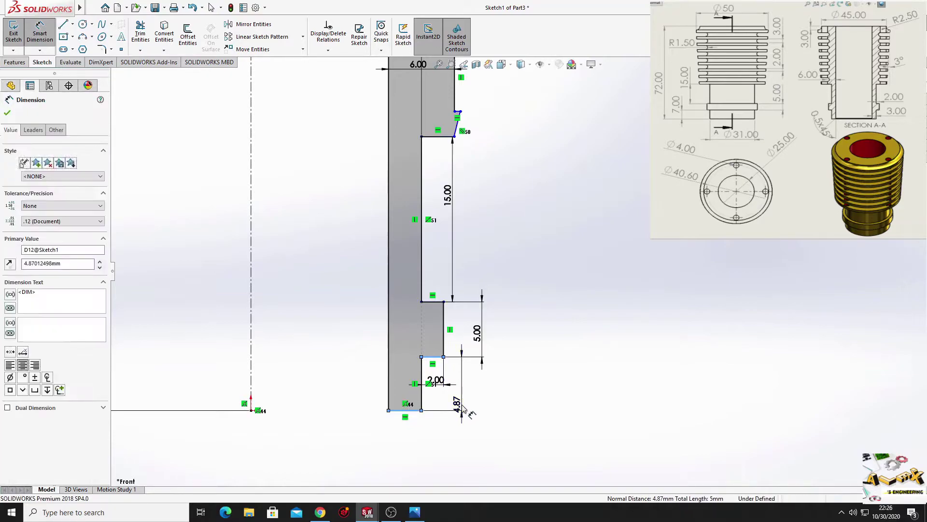
{"action": "left_click", "coordinate": [462, 410]}
{"action": "type", "text": "7"}
{"action": "key", "text": "Return"}
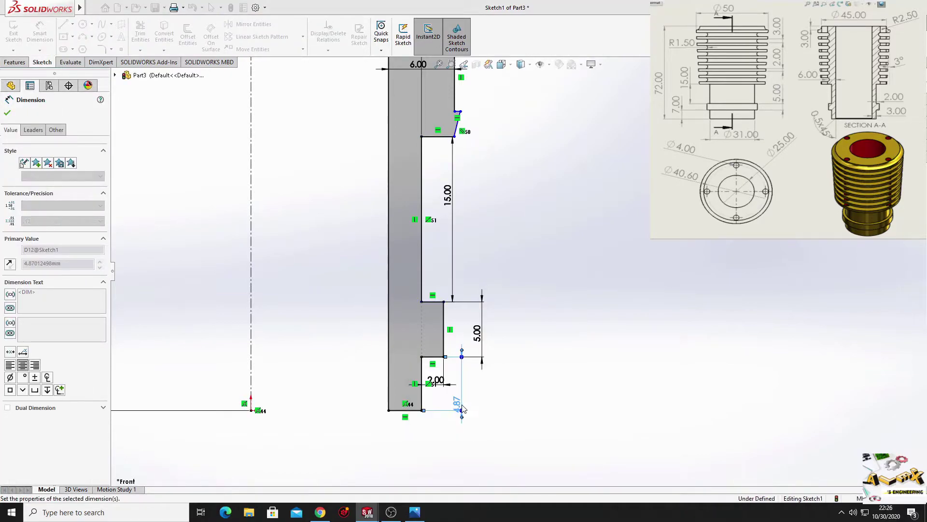
{"action": "middle_click_drag", "start_coordinate": [506, 133], "coordinate": [501, 374], "text": "ctrl"}
{"action": "right_click", "coordinate": [534, 368]}
{"action": "left_click", "coordinate": [570, 404]}
Shorten the first and second fins below the flange by moving their slanted tips inward toward the wall
{"action": "mouse_move", "coordinate": [573, 271]}
{"action": "middle_mouse_down", "text": "ctrl"}
{"action": "mouse_move", "coordinate": [560, 343]}
{"action": "mouse_move", "coordinate": [546, 321]}
{"action": "mouse_move", "coordinate": [543, 331]}
{"action": "middle_mouse_up", "text": "ctrl"}
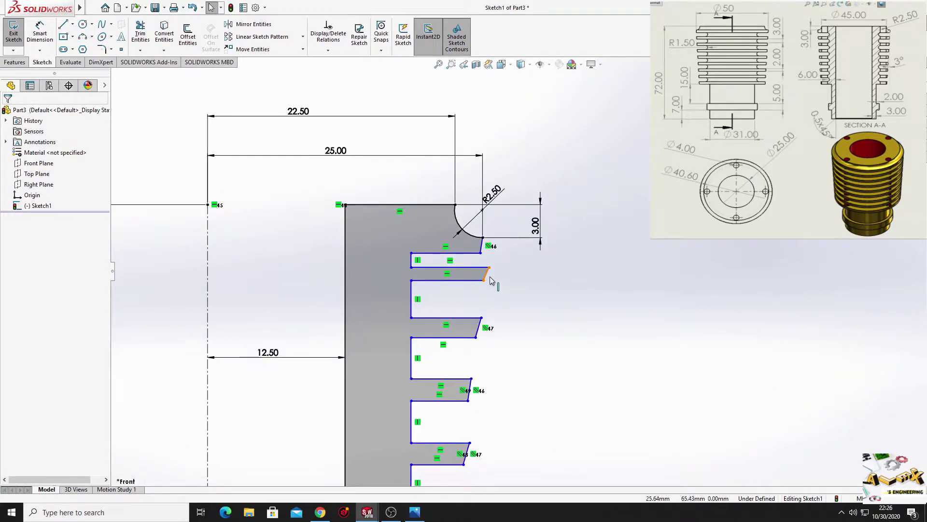
{"action": "mouse_move", "coordinate": [488, 278]}
{"action": "left_mouse_down"}
{"action": "mouse_move", "coordinate": [453, 276]}
{"action": "mouse_move", "coordinate": [471, 274]}
{"action": "left_mouse_up"}
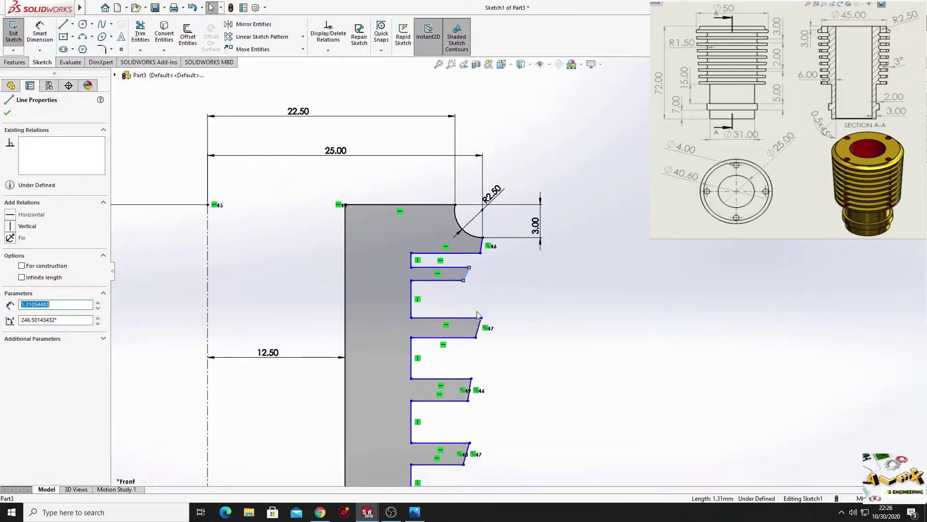
{"action": "left_click_drag", "start_coordinate": [471, 329], "coordinate": [442, 328]}
{"action": "left_click", "coordinate": [563, 314]}
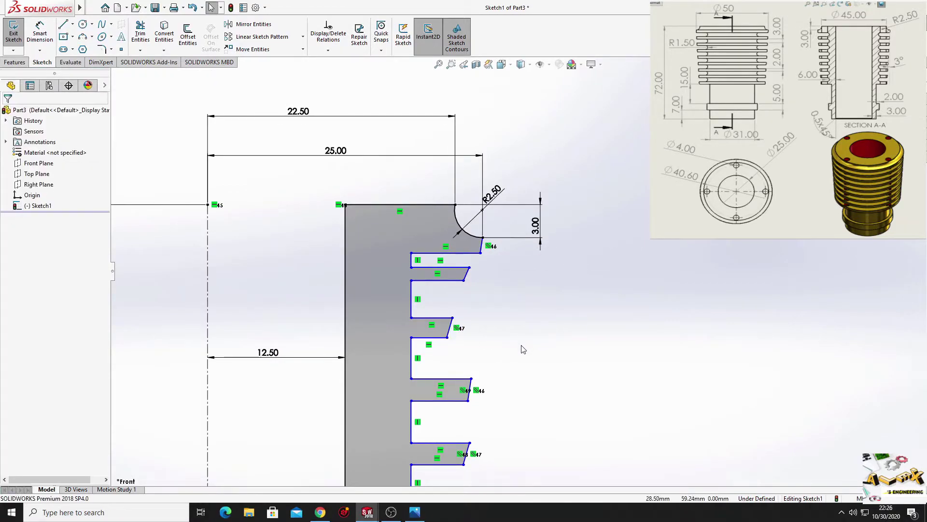
Delete parallel relations 46, 47, 49 and 48 from the slanted tips of the flange and the second to sixth fins
{"action": "middle_click_drag", "start_coordinate": [523, 349], "coordinate": [511, 229], "text": "ctrl"}
{"action": "right_click", "coordinate": [481, 138]}
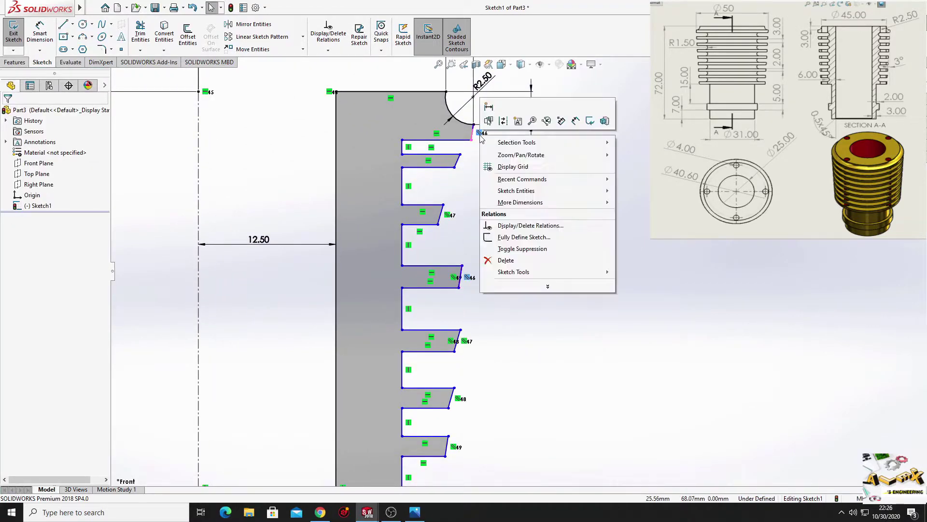
{"action": "left_click", "coordinate": [456, 227]}
{"action": "right_click", "coordinate": [448, 216]}
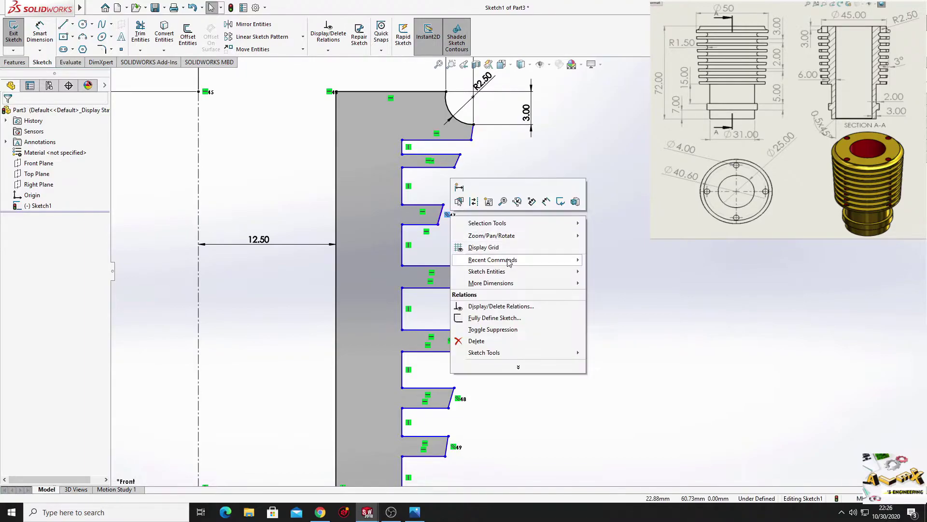
{"action": "left_click", "coordinate": [498, 342]}
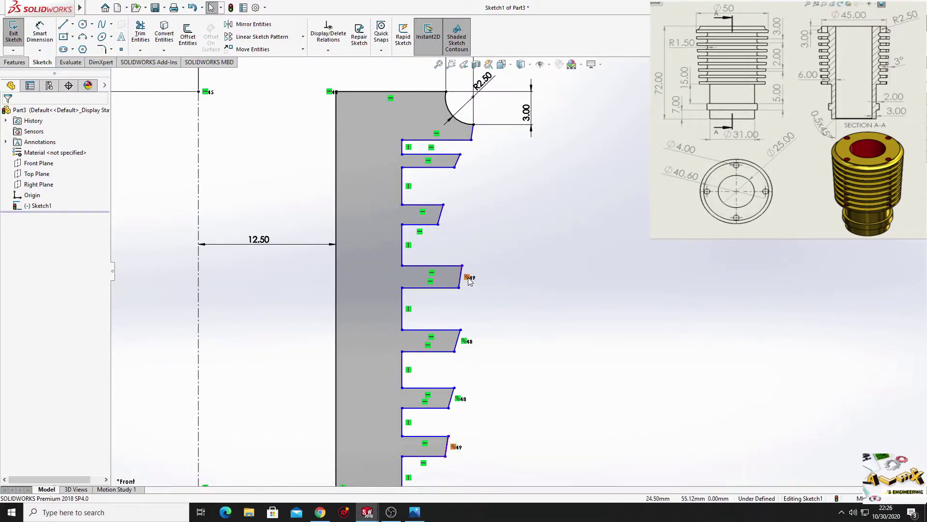
{"action": "right_click", "coordinate": [470, 281]}
{"action": "left_click", "coordinate": [488, 399]}
{"action": "mouse_move", "coordinate": [516, 390]}
{"action": "middle_mouse_down", "text": "ctrl"}
{"action": "mouse_move", "coordinate": [521, 325]}
{"action": "mouse_move", "coordinate": [477, 237]}
{"action": "middle_mouse_up", "text": "ctrl"}
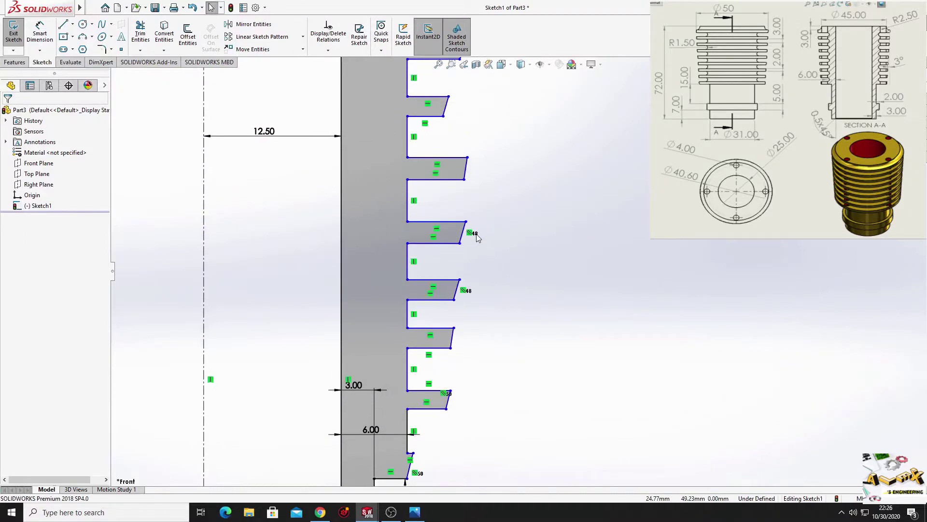
{"action": "right_click", "coordinate": [472, 234]}
{"action": "left_click", "coordinate": [488, 356]}
{"action": "middle_click_drag", "start_coordinate": [498, 356], "coordinate": [496, 283], "text": "ctrl"}
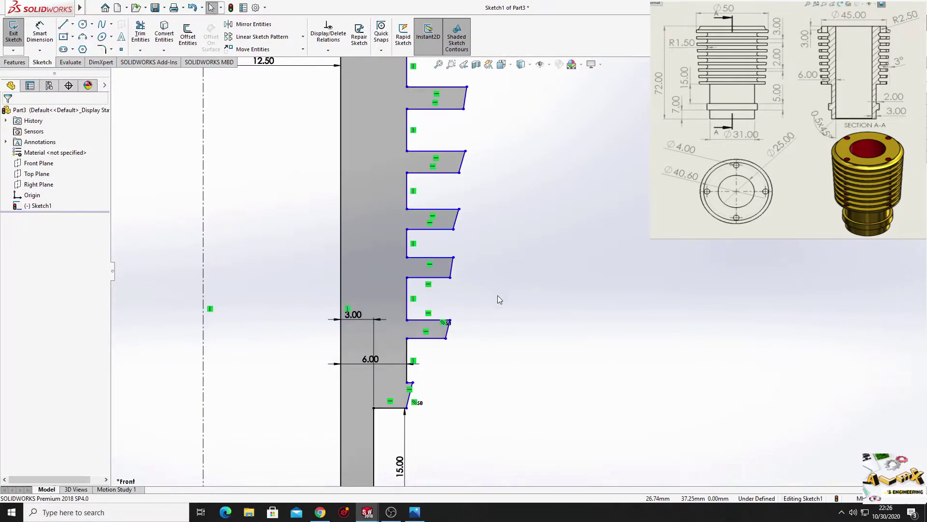
Delete the parallel relation that still ties the slanted tips of the seventh and eighth fins
{"action": "right_click", "coordinate": [444, 325]}
{"action": "left_click", "coordinate": [485, 449]}
Draw a vertical centerline about 23 mm long downward from the lower end of the R2.50 arc at the flange's outer edge
{"action": "middle_click_drag", "start_coordinate": [491, 255], "coordinate": [497, 439], "text": "ctrl"}
{"action": "middle_click_drag", "start_coordinate": [522, 225], "coordinate": [516, 290], "text": "ctrl"}
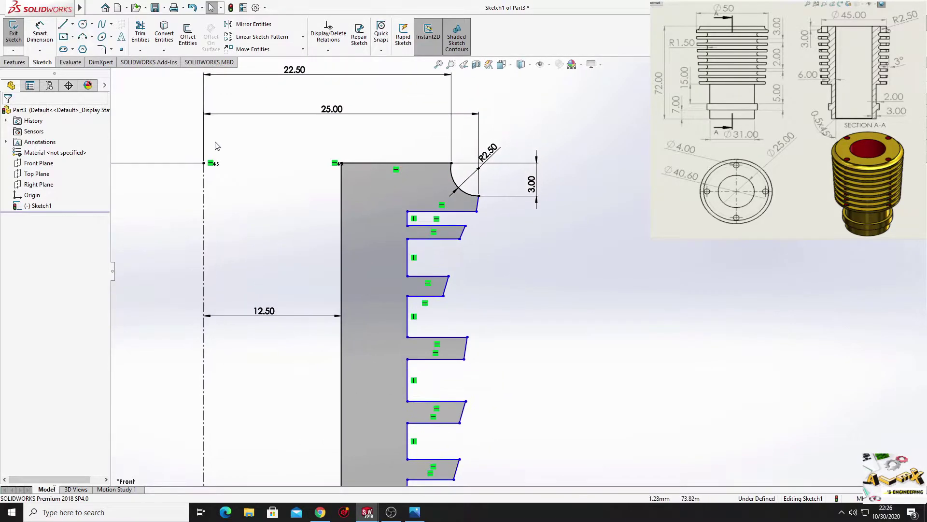
{"action": "left_click", "coordinate": [72, 24]}
{"action": "left_click", "coordinate": [85, 48]}
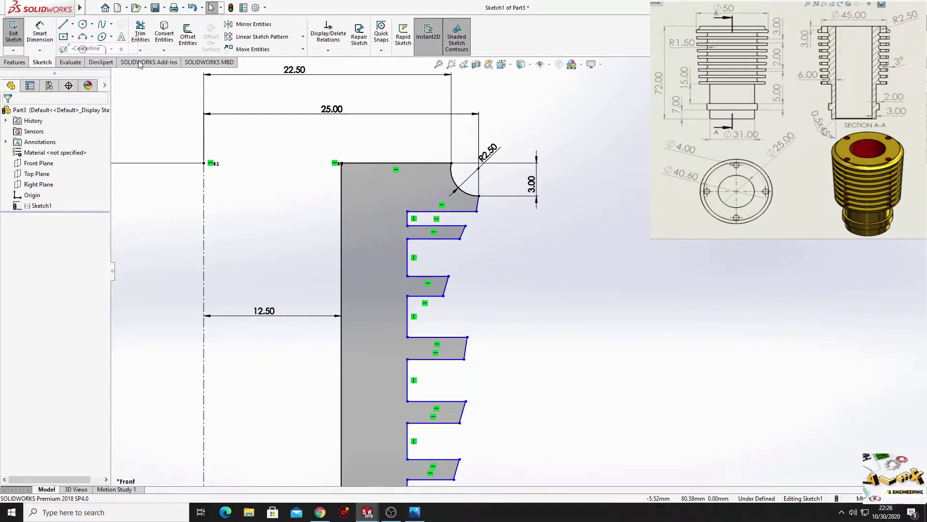
{"action": "left_click", "coordinate": [480, 196]}
{"action": "middle_click_drag", "start_coordinate": [503, 333], "coordinate": [467, 137], "text": "ctrl"}
{"action": "left_click", "coordinate": [457, 249]}
{"action": "right_click", "coordinate": [507, 220]}
{"action": "left_click", "coordinate": [533, 240]}
Make the slanted tips of the flange and all eight fins below it collinear
{"action": "middle_click_drag", "start_coordinate": [487, 164], "coordinate": [513, 321], "text": "ctrl"}
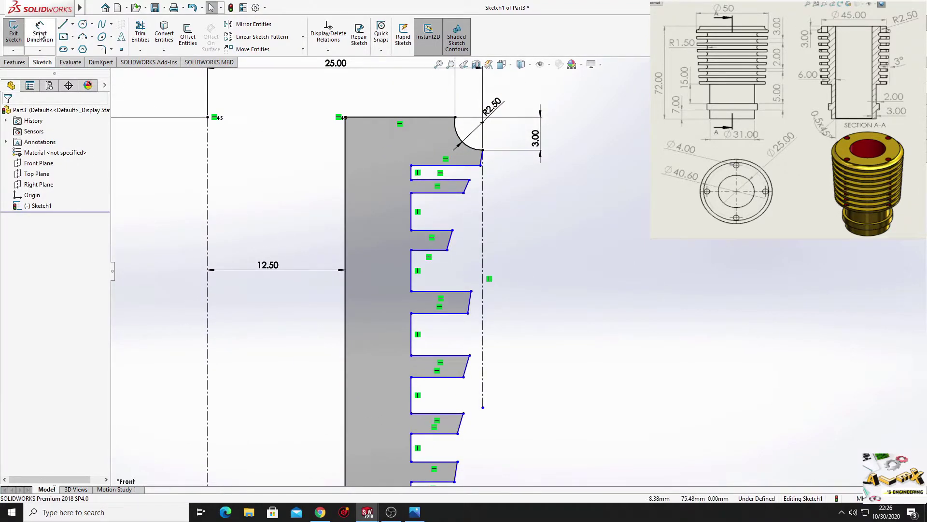
{"action": "left_click", "coordinate": [481, 161]}
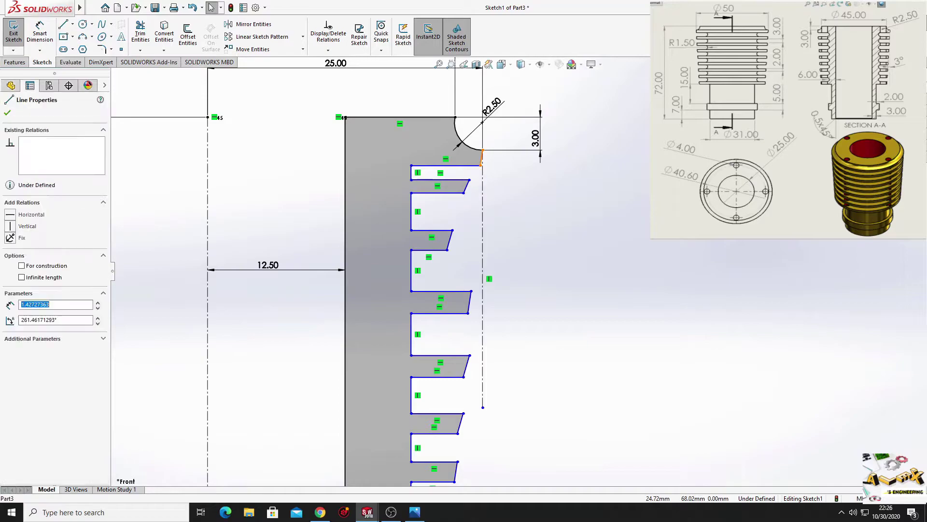
{"action": "left_click", "coordinate": [466, 187], "text": "ctrl"}
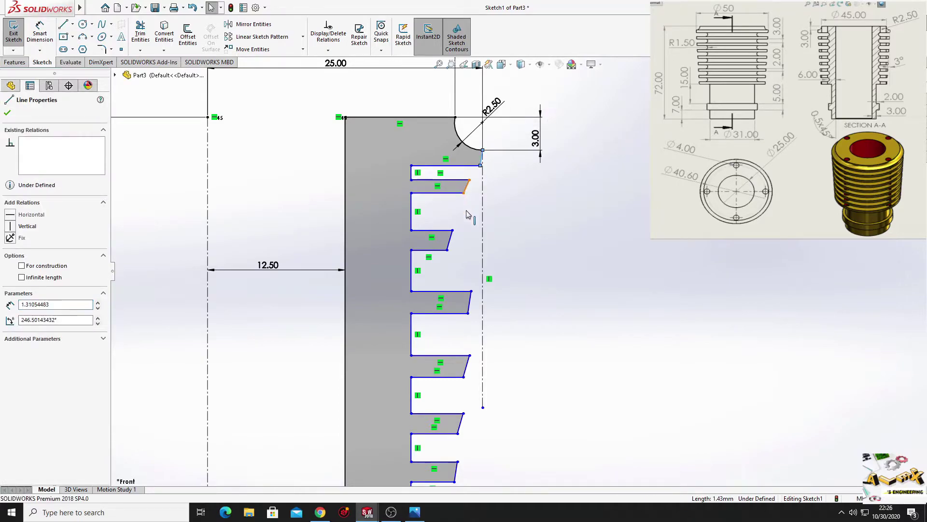
{"action": "left_click", "coordinate": [450, 240], "text": "ctrl"}
{"action": "left_click", "coordinate": [470, 302], "text": "ctrl"}
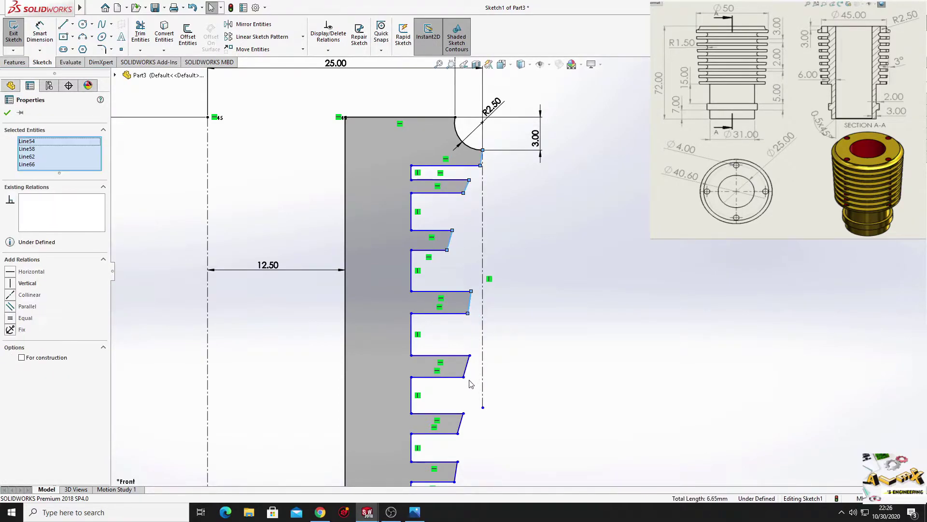
{"action": "left_click", "coordinate": [468, 372], "text": "ctrl"}
{"action": "left_click", "coordinate": [462, 425], "text": "ctrl"}
{"action": "mouse_move", "coordinate": [462, 425]}
{"action": "middle_mouse_down", "text": "ctrl"}
{"action": "mouse_move", "coordinate": [498, 319]}
{"action": "mouse_move", "coordinate": [480, 267]}
{"action": "middle_mouse_up", "text": "ctrl"}
{"action": "left_click", "coordinate": [444, 277], "text": "ctrl"}
{"action": "left_click", "coordinate": [440, 335], "text": "ctrl"}
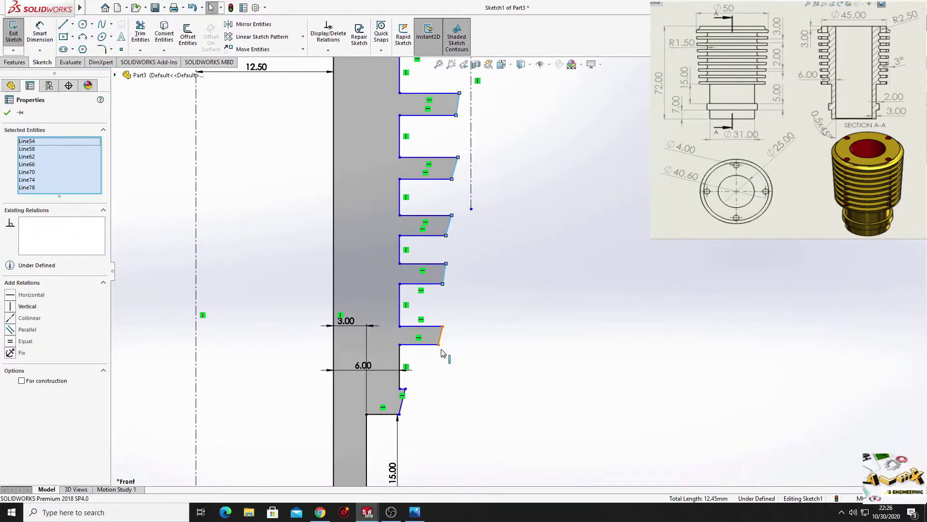
{"action": "left_click", "coordinate": [402, 400], "text": "ctrl"}
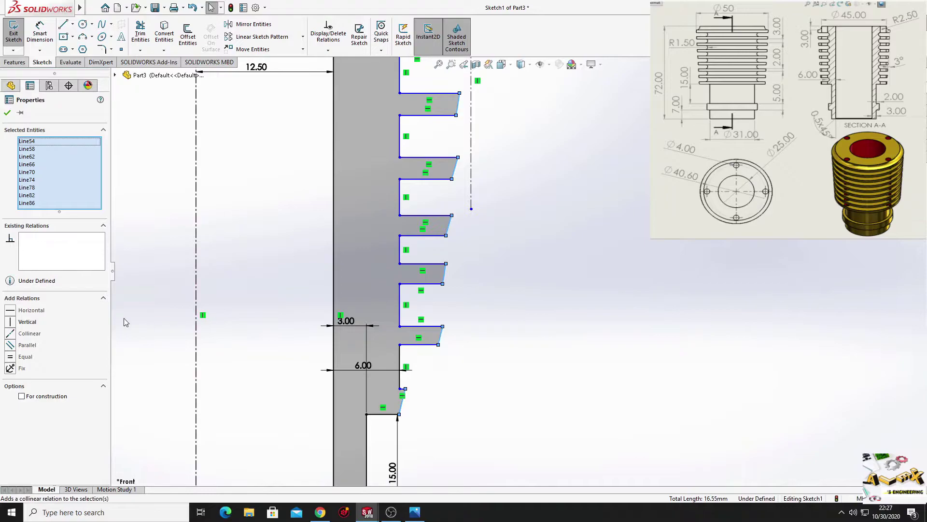
{"action": "left_click", "coordinate": [13, 334]}
Make the same nine slanted tip lines equal in length
{"action": "mouse_move", "coordinate": [444, 222]}
{"action": "middle_mouse_down", "text": "ctrl"}
{"action": "mouse_move", "coordinate": [445, 336]}
{"action": "mouse_move", "coordinate": [424, 431]}
{"action": "mouse_move", "coordinate": [419, 381]}
{"action": "middle_mouse_up", "text": "ctrl"}
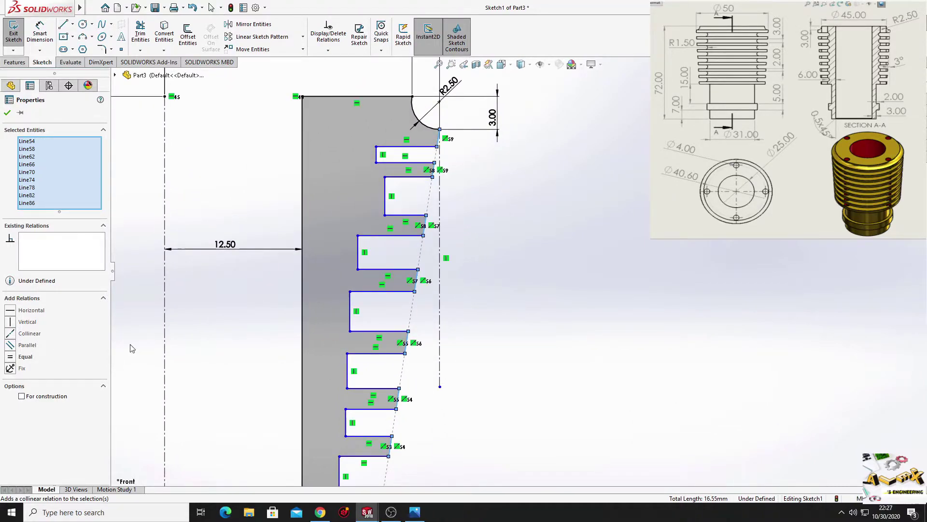
{"action": "left_click", "coordinate": [12, 359]}
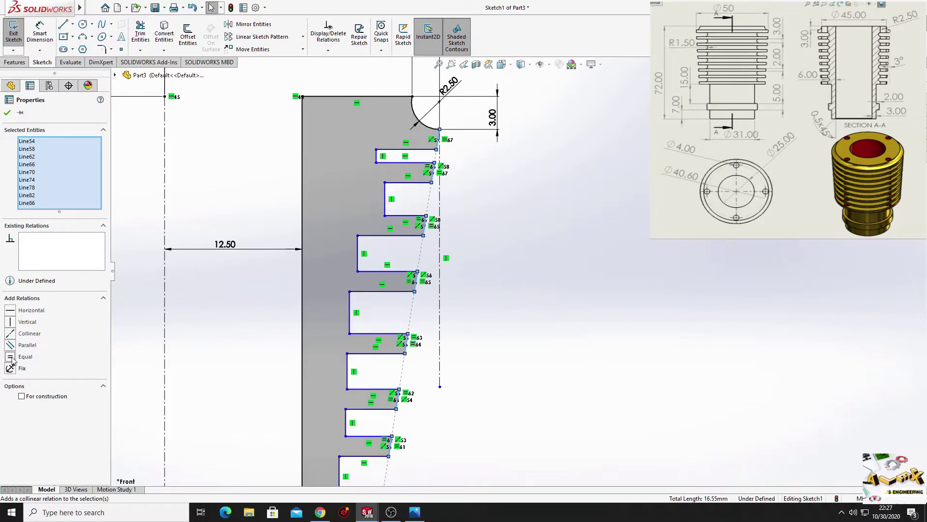
{"action": "left_click", "coordinate": [548, 325]}
Dimension the angle between the first fin's slanted tip and the vertical centerline as 3°, placing its text outside the profile
{"action": "left_click", "coordinate": [40, 34]}
{"action": "scroll", "coordinate": [488, 164], "scroll_direction": "down", "scroll_amount": 6}
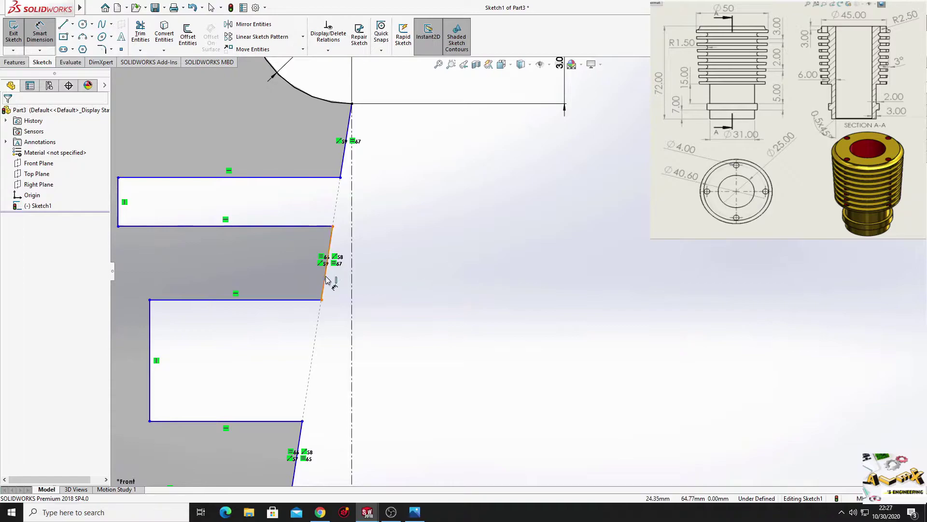
{"action": "left_click", "coordinate": [326, 279]}
{"action": "left_click", "coordinate": [352, 290]}
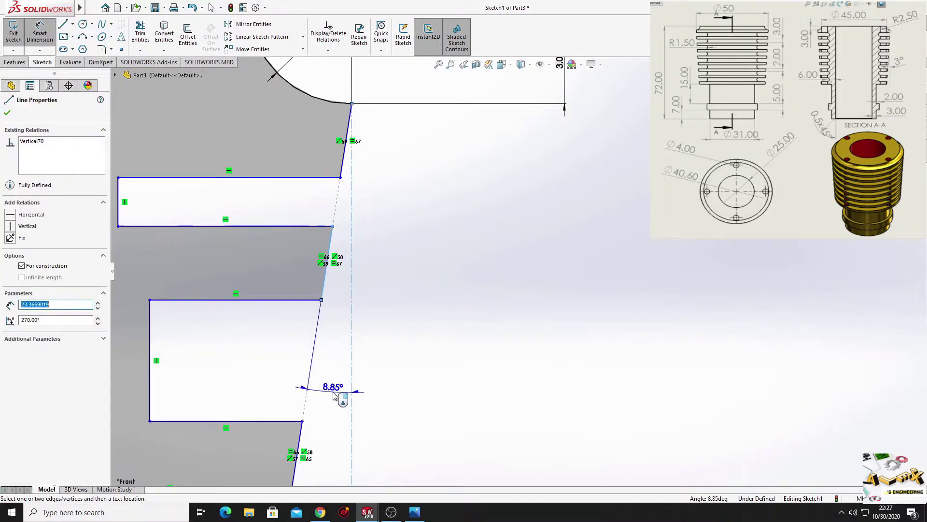
{"action": "left_click", "coordinate": [333, 395]}
{"action": "type", "text": "3"}
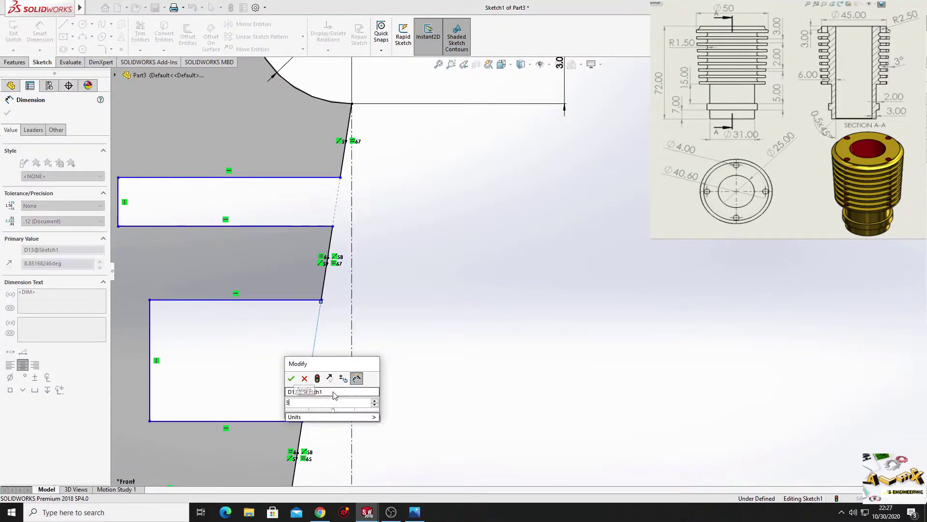
{"action": "key", "text": "Return"}
{"action": "right_click", "coordinate": [412, 322]}
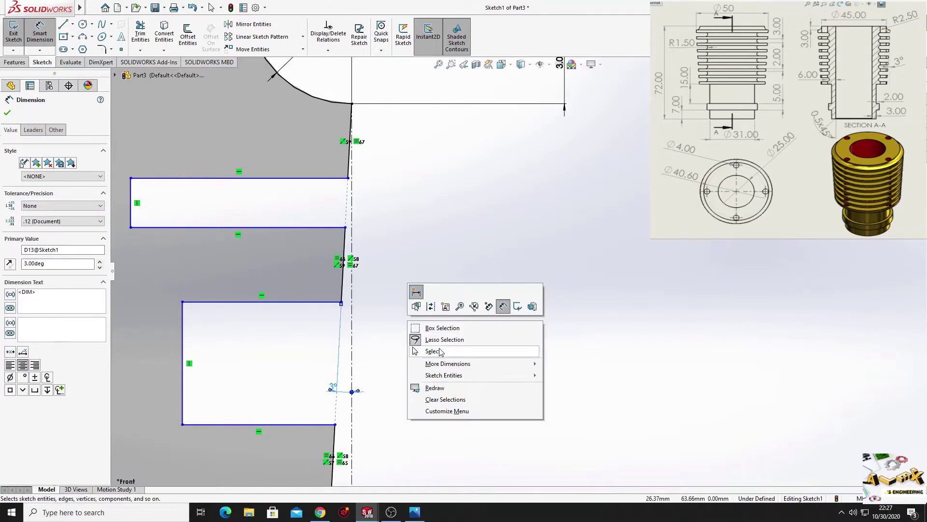
{"action": "left_click", "coordinate": [441, 351]}
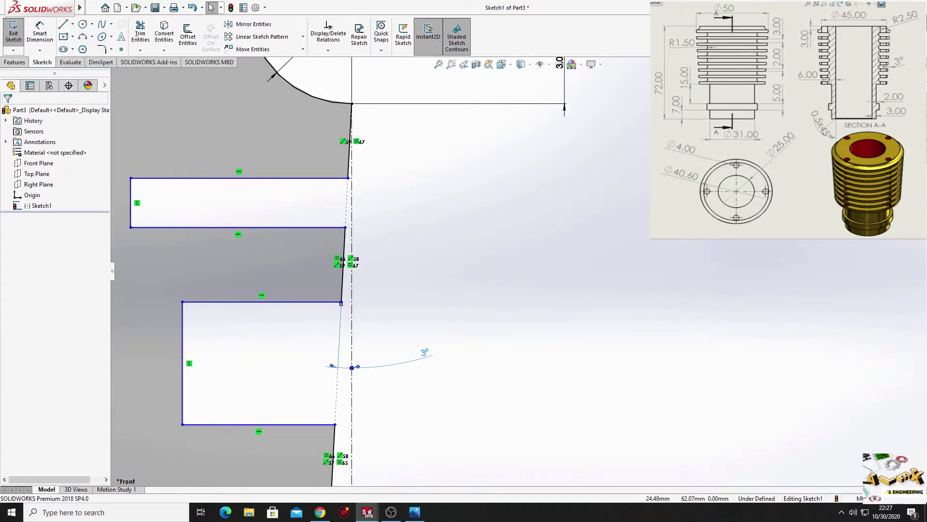
Dimension the slanted tip of the lowest fin as 2 mm
{"action": "scroll", "coordinate": [483, 415], "scroll_direction": "up", "scroll_amount": 3}
{"action": "scroll", "coordinate": [495, 197], "scroll_direction": "down", "scroll_amount": 5}
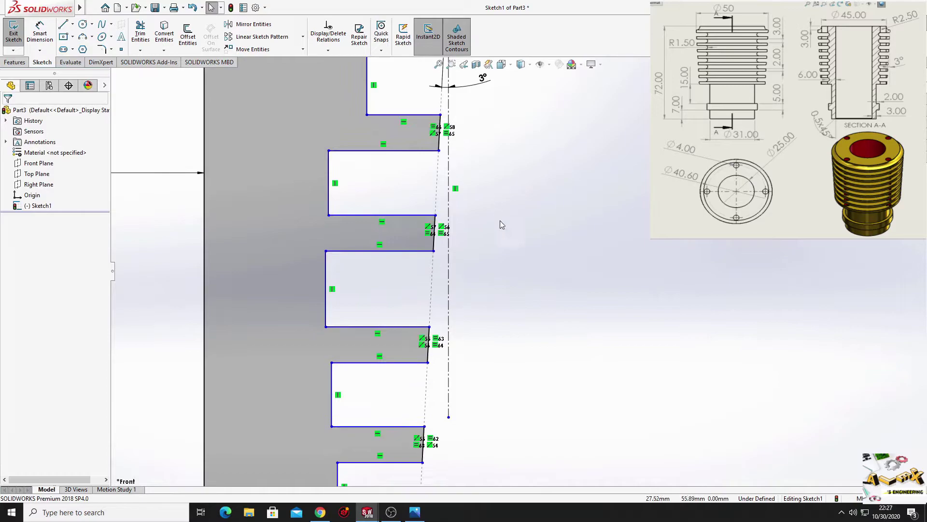
{"action": "scroll", "coordinate": [516, 280], "scroll_direction": "up", "scroll_amount": 3}
{"action": "middle_click_drag", "start_coordinate": [536, 371], "coordinate": [483, 248], "text": "ctrl"}
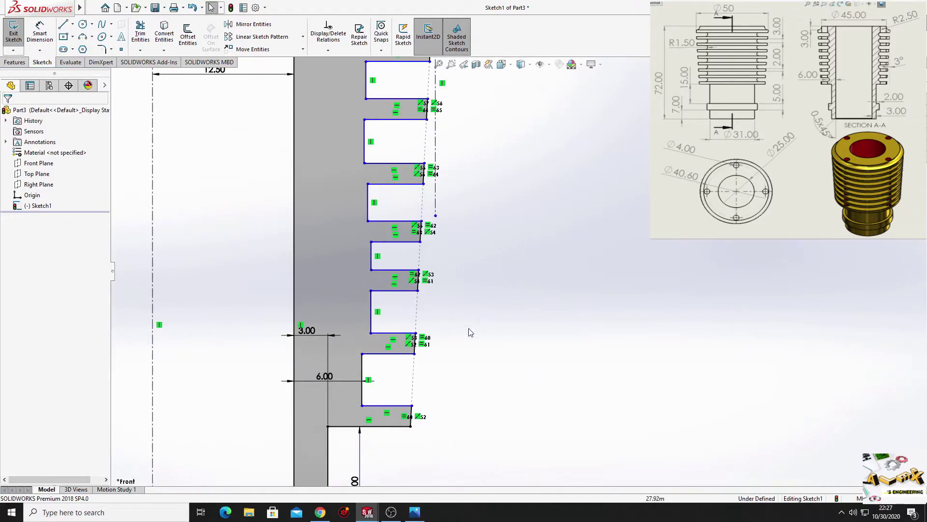
{"action": "left_click", "coordinate": [38, 43]}
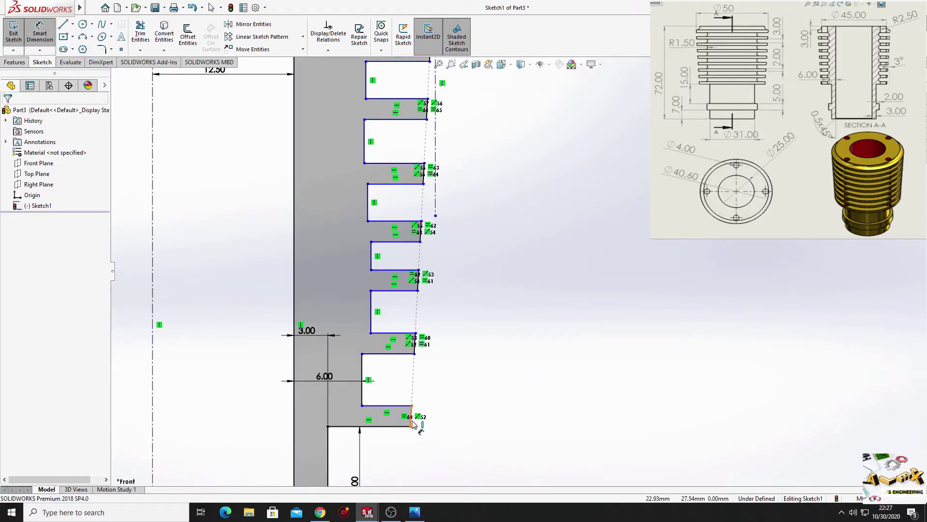
{"action": "left_click", "coordinate": [412, 423]}
{"action": "left_click", "coordinate": [465, 414]}
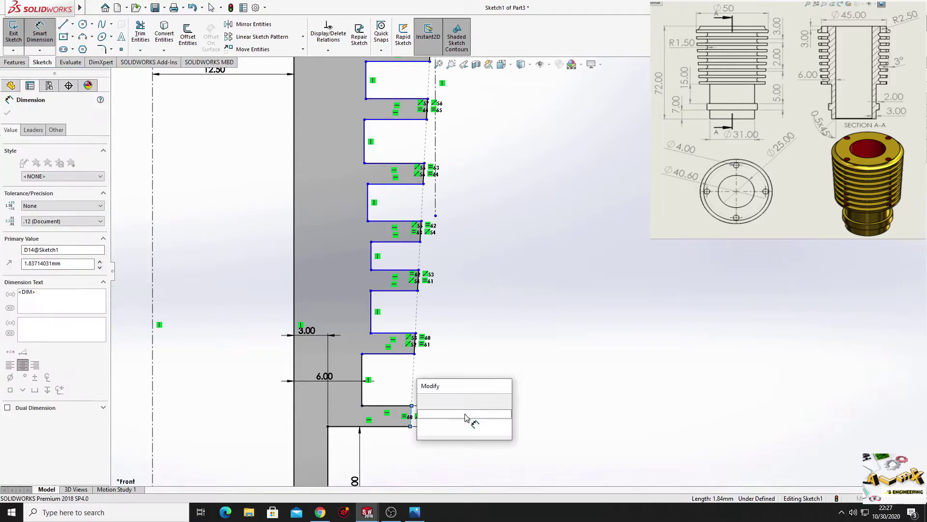
{"action": "right_click", "coordinate": [462, 316]}
{"action": "left_click", "coordinate": [507, 347]}
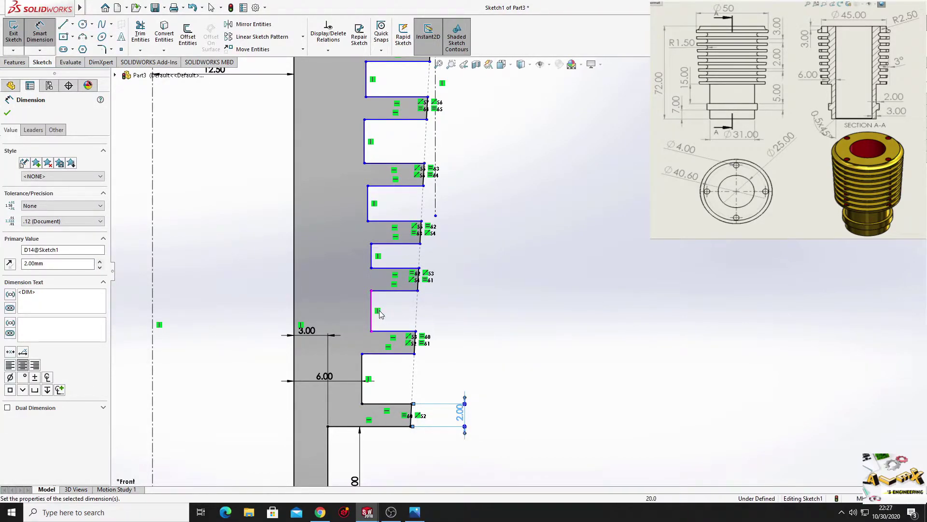
Dimension the inner wall of the groove between the sixth and seventh fins as 3 mm and end the dimensioning
{"action": "left_click", "coordinate": [373, 321]}
{"action": "left_click", "coordinate": [473, 320]}
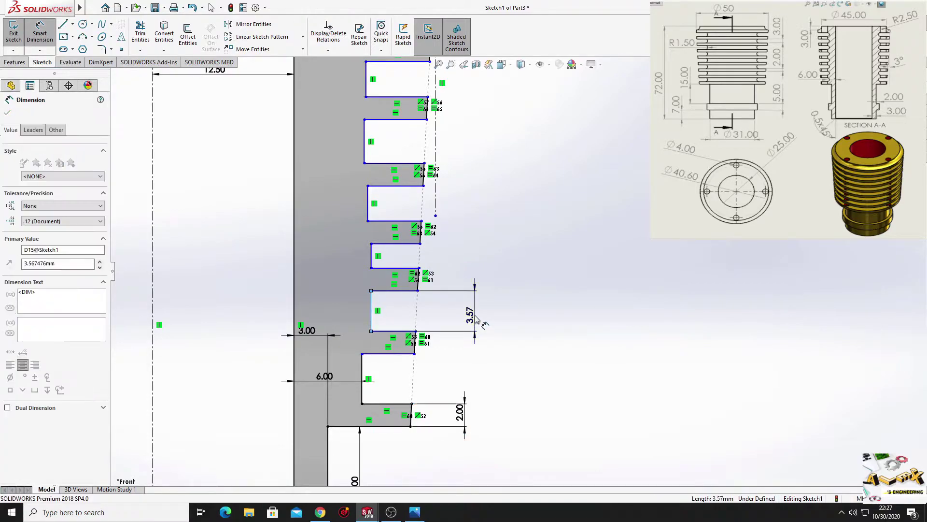
{"action": "type", "text": "3"}
{"action": "key", "text": "Return"}
{"action": "mouse_move", "coordinate": [475, 318]}
{"action": "middle_mouse_down", "text": "ctrl"}
{"action": "mouse_move", "coordinate": [497, 358]}
{"action": "mouse_move", "coordinate": [504, 413]}
{"action": "mouse_move", "coordinate": [490, 315]}
{"action": "mouse_move", "coordinate": [513, 286]}
{"action": "middle_mouse_up", "text": "ctrl"}
{"action": "right_click", "coordinate": [497, 295]}
{"action": "left_click", "coordinate": [524, 320]}
Make the vertical inner walls of all eight grooves collinear and equal in length
{"action": "left_click", "coordinate": [353, 401]}
{"action": "left_click", "coordinate": [362, 341], "text": "ctrl"}
{"action": "left_click", "coordinate": [362, 286], "text": "ctrl"}
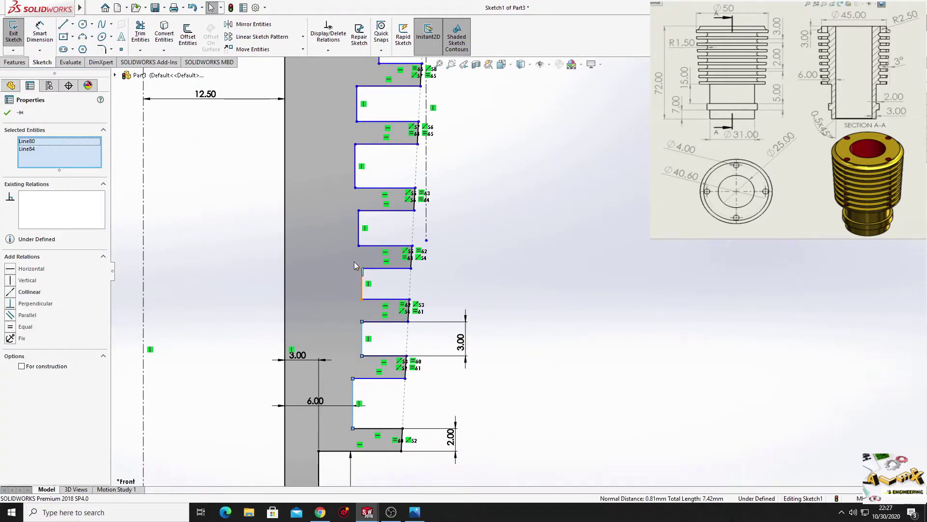
{"action": "left_click", "coordinate": [358, 233], "text": "ctrl"}
{"action": "left_click", "coordinate": [358, 113], "text": "ctrl"}
{"action": "left_click", "coordinate": [358, 113], "text": "ctrl"}
{"action": "middle_click_drag", "start_coordinate": [398, 121], "coordinate": [390, 330], "text": "ctrl"}
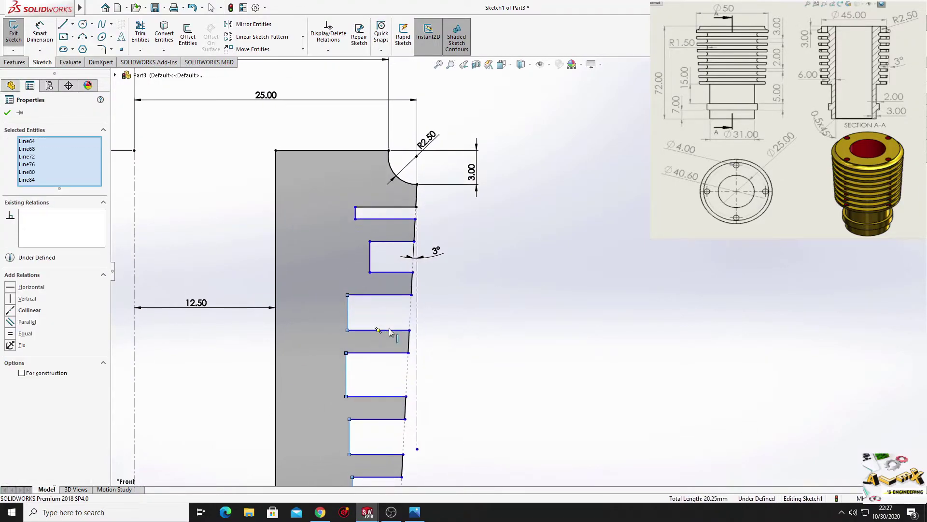
{"action": "left_click", "coordinate": [369, 261], "text": "ctrl"}
{"action": "left_click", "coordinate": [353, 214], "text": "ctrl"}
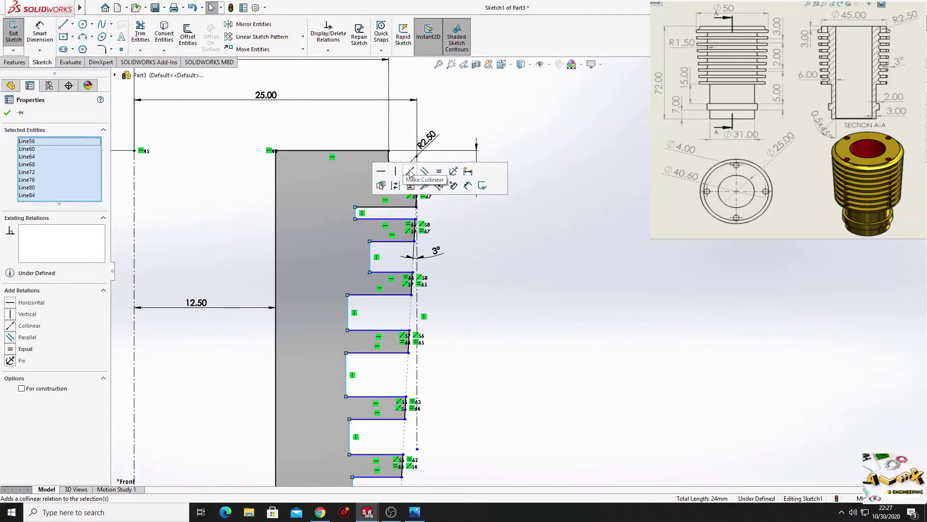
{"action": "left_click", "coordinate": [410, 173]}
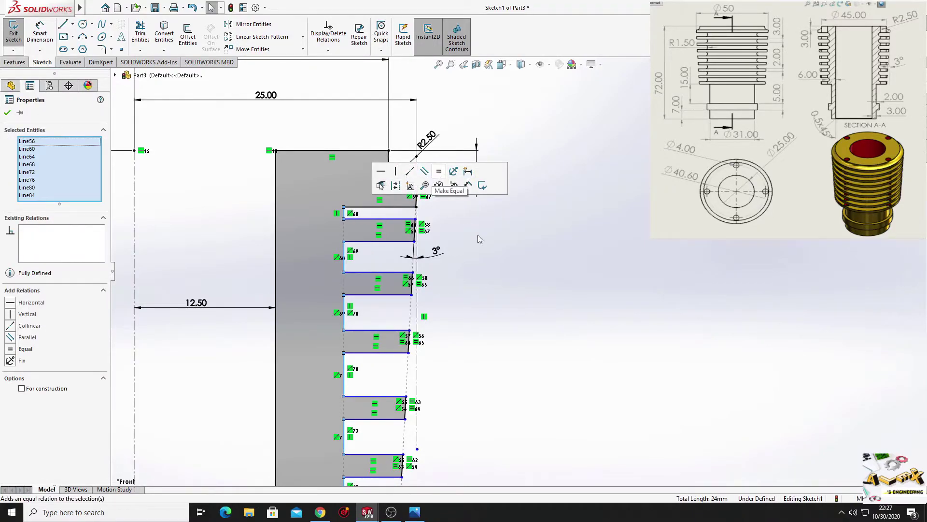
{"action": "left_click", "coordinate": [509, 338]}
Delete the 15 mm dimension between the lowest fin and the collar, and place the 6 mm wall dimension's text outside the profile
{"action": "mouse_move", "coordinate": [515, 368]}
{"action": "middle_mouse_down", "text": "ctrl"}
{"action": "mouse_move", "coordinate": [524, 306]}
{"action": "mouse_move", "coordinate": [515, 128]}
{"action": "middle_mouse_up", "text": "ctrl"}
{"action": "mouse_move", "coordinate": [487, 303]}
{"action": "middle_mouse_down", "text": "ctrl"}
{"action": "mouse_move", "coordinate": [586, 190]}
{"action": "mouse_move", "coordinate": [577, 162]}
{"action": "mouse_move", "coordinate": [566, 162]}
{"action": "middle_mouse_up", "text": "ctrl"}
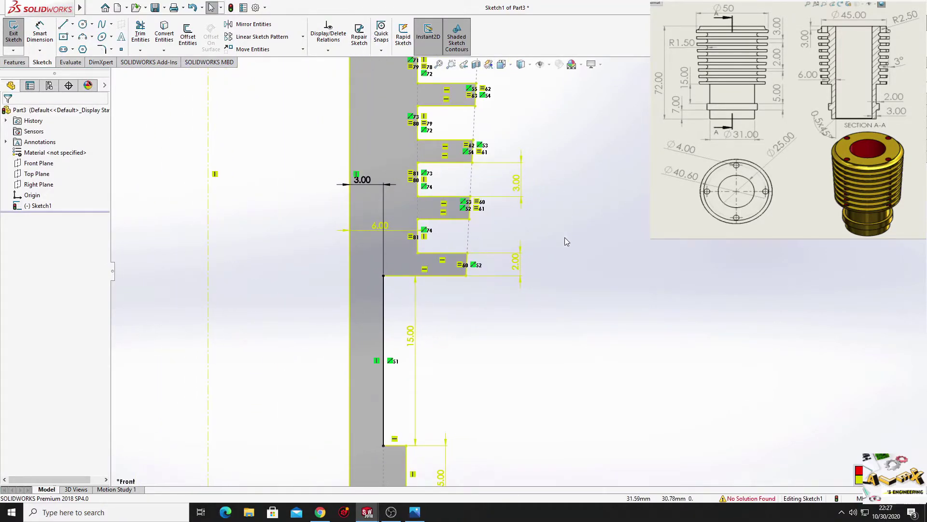
{"action": "right_click", "coordinate": [411, 341]}
{"action": "left_click", "coordinate": [456, 395]}
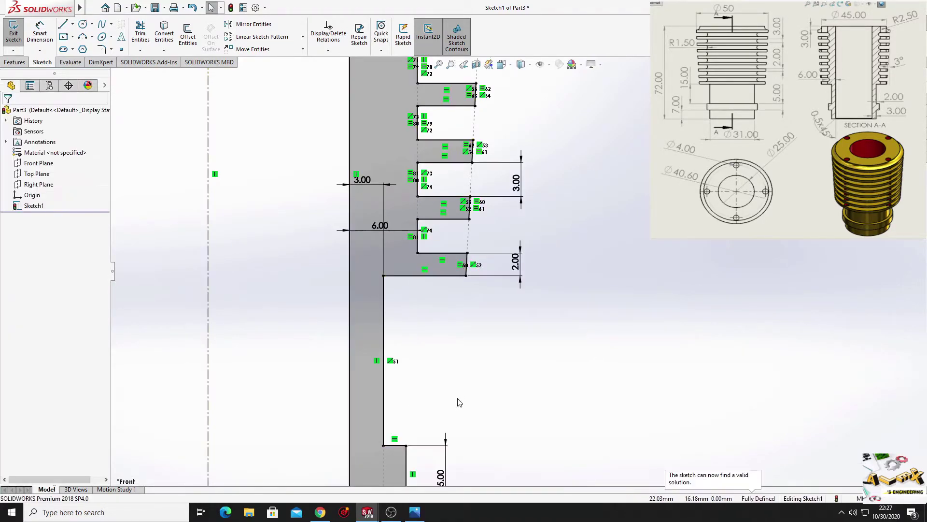
{"action": "mouse_move", "coordinate": [519, 370]}
{"action": "middle_mouse_down", "text": "ctrl"}
{"action": "mouse_move", "coordinate": [486, 230]}
{"action": "mouse_move", "coordinate": [468, 378]}
{"action": "middle_mouse_up", "text": "ctrl"}
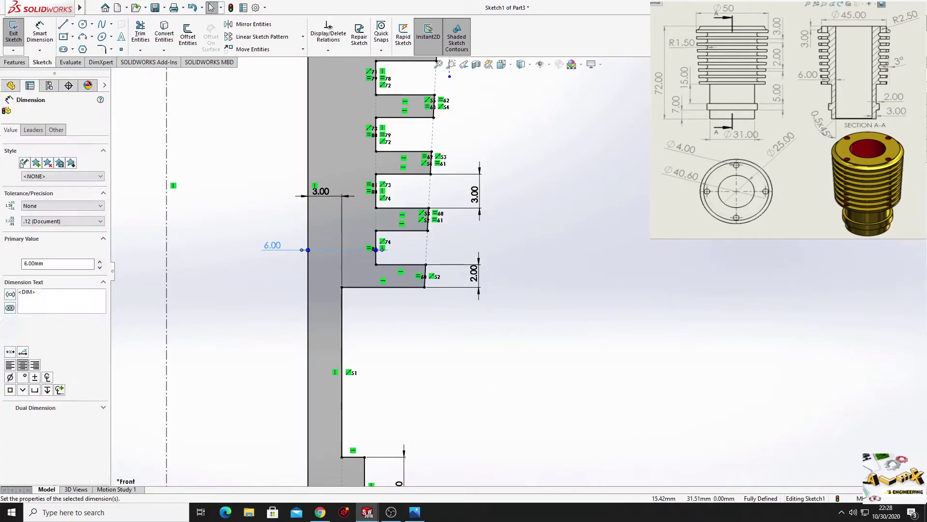
Draw a semicircular three-point arc across the 3 mm inner wall of the uppermost groove, bulging into the cylinder wall
{"action": "scroll", "coordinate": [532, 309], "scroll_direction": "up", "scroll_amount": 4}
{"action": "mouse_move", "coordinate": [548, 244]}
{"action": "middle_mouse_down", "text": "ctrl"}
{"action": "mouse_move", "coordinate": [526, 382]}
{"action": "mouse_move", "coordinate": [524, 201]}
{"action": "mouse_move", "coordinate": [524, 338]}
{"action": "mouse_move", "coordinate": [508, 241]}
{"action": "middle_mouse_up", "text": "ctrl"}
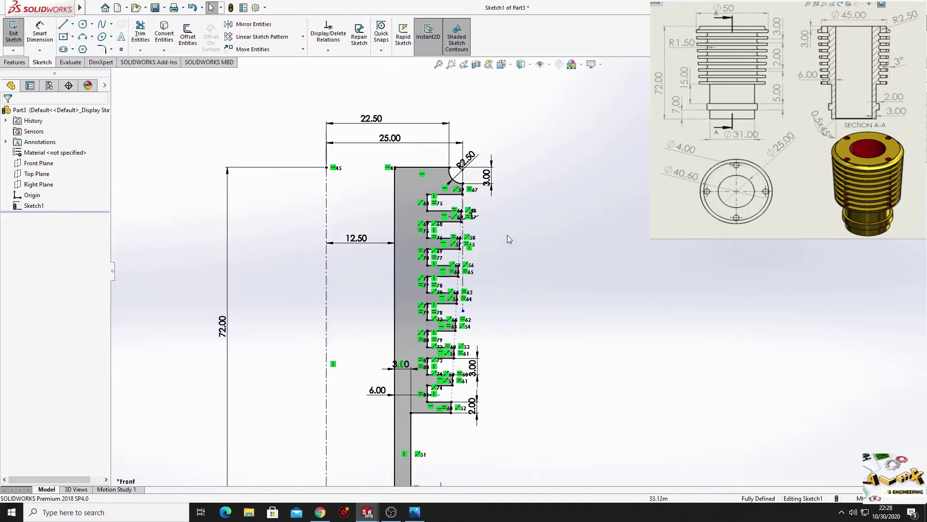
{"action": "scroll", "coordinate": [507, 230], "scroll_direction": "down", "scroll_amount": 6}
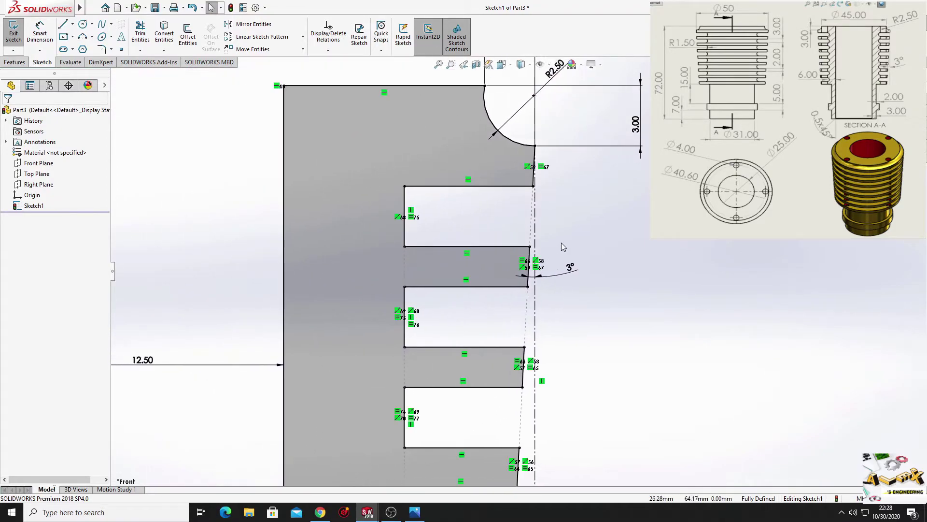
{"action": "scroll", "coordinate": [575, 212], "scroll_direction": "down", "scroll_amount": 2}
{"action": "middle_click_drag", "start_coordinate": [575, 212], "coordinate": [675, 259], "text": "ctrl"}
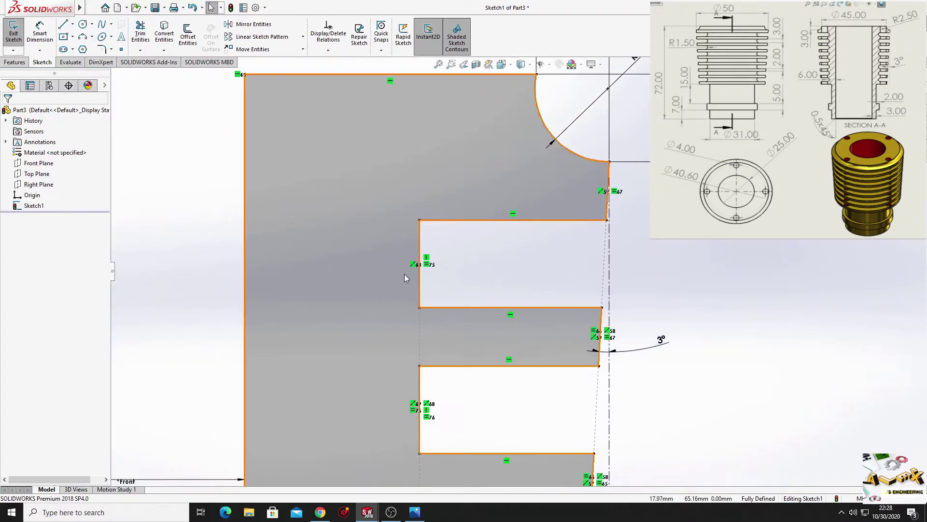
{"action": "left_click", "coordinate": [82, 38]}
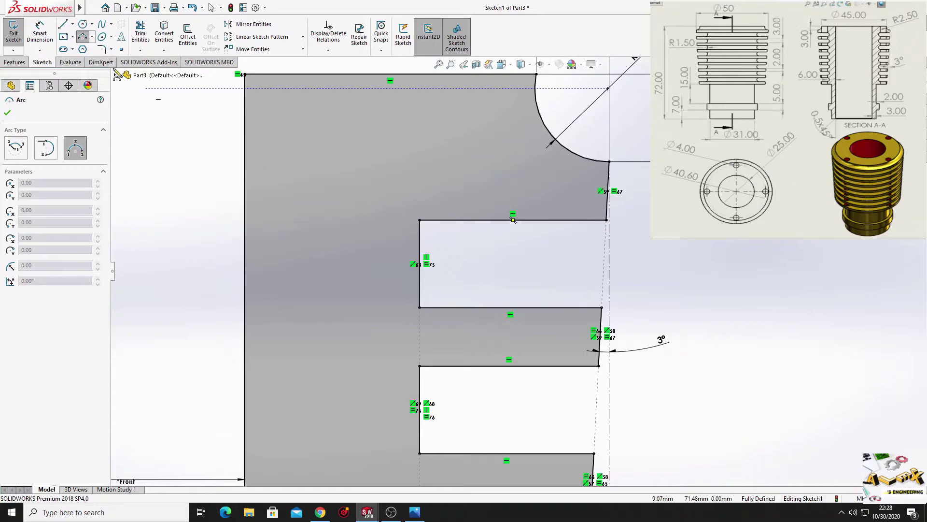
{"action": "left_click", "coordinate": [419, 220]}
{"action": "left_click", "coordinate": [419, 307]}
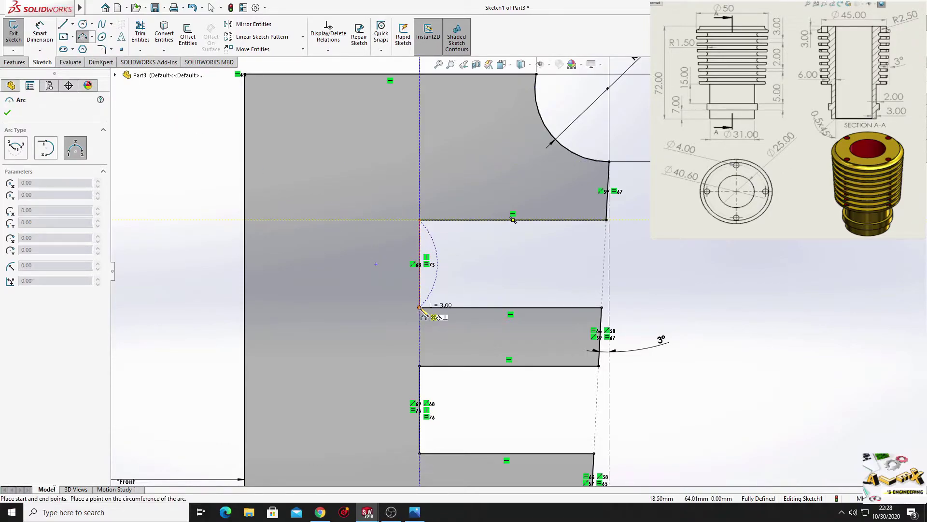
{"action": "left_click", "coordinate": [380, 285]}
{"action": "key", "text": "Escape"}
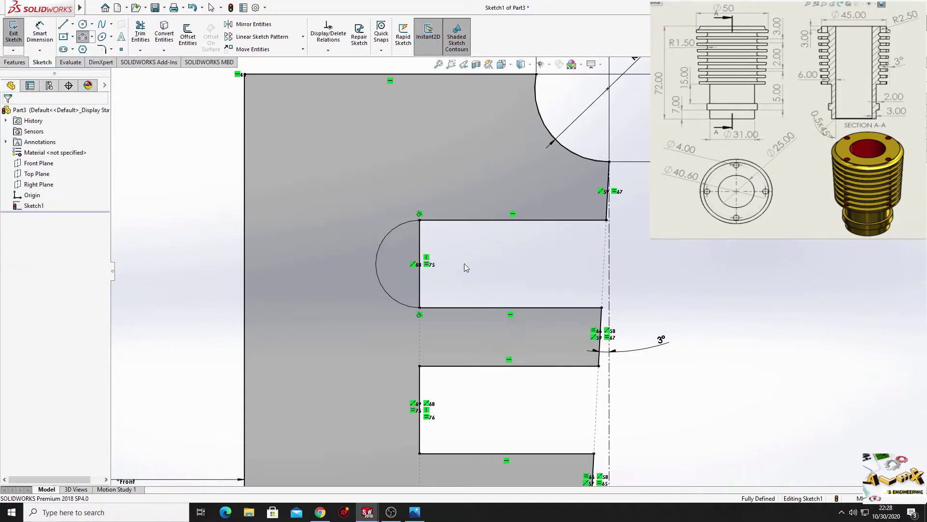
{"action": "scroll", "coordinate": [437, 264], "scroll_direction": "down", "scroll_amount": 6}
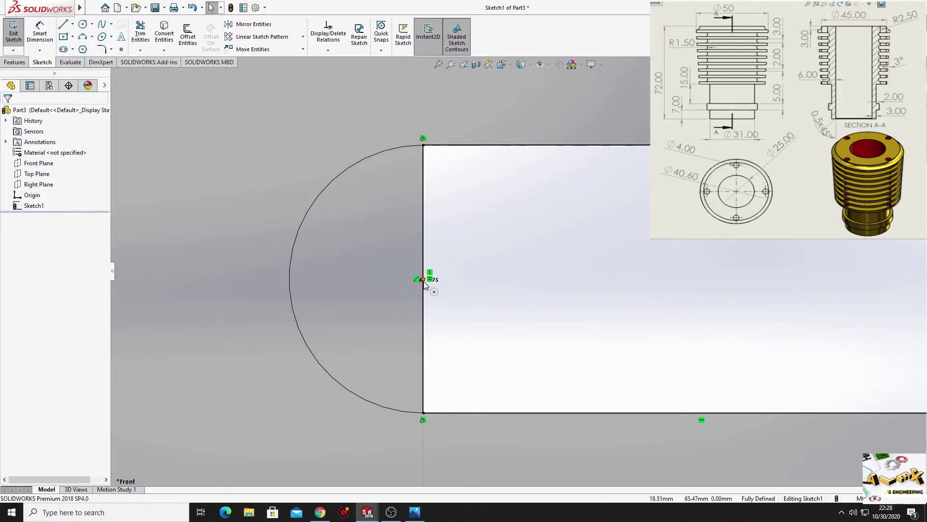
Add a vertical relation between the uppermost groove arc's centre point and the groove wall's upper endpoint
{"action": "left_click", "coordinate": [424, 279]}
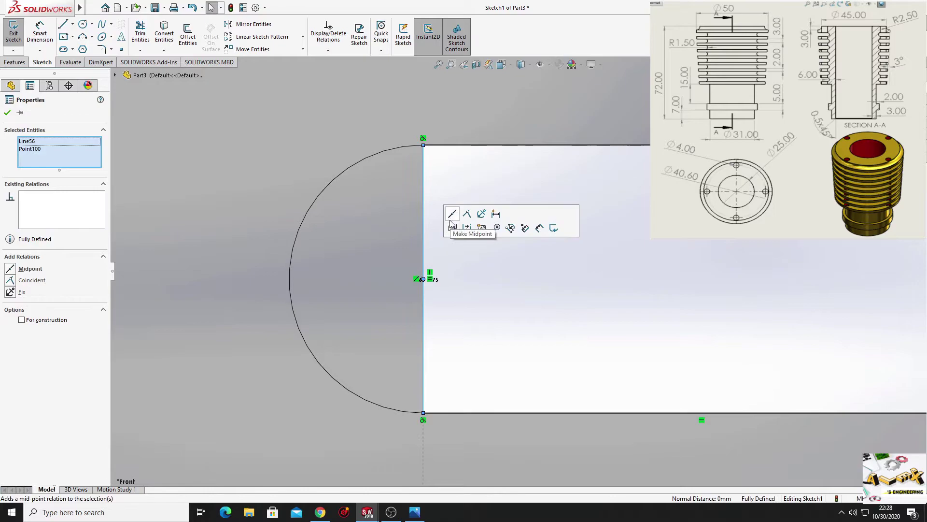
{"action": "key", "text": "Escape"}
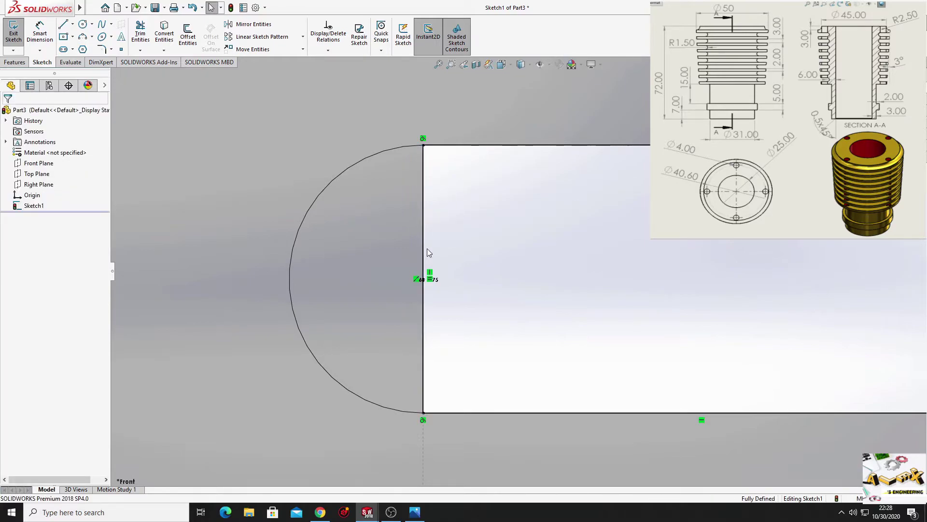
{"action": "left_click", "coordinate": [423, 279]}
{"action": "left_click", "coordinate": [423, 145], "text": "ctrl"}
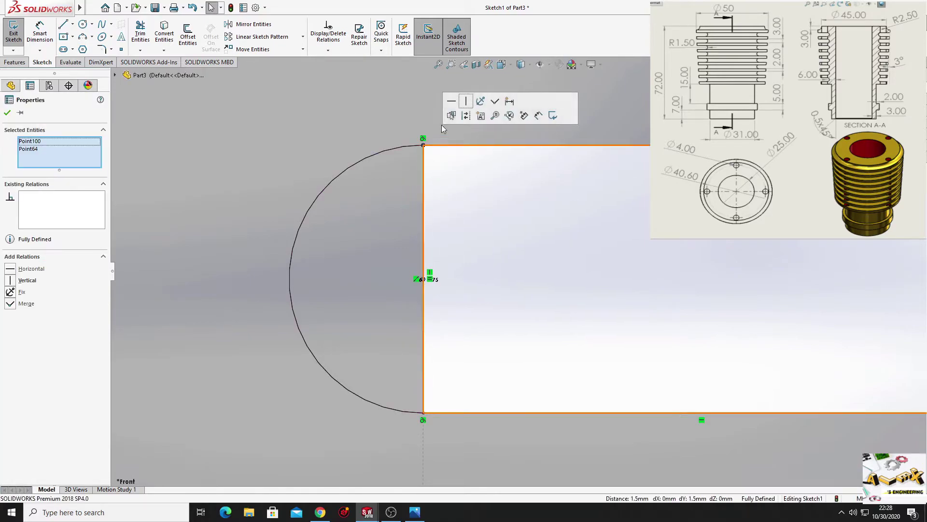
{"action": "left_click", "coordinate": [466, 101]}
{"action": "key", "text": "Escape"}
Trim away the straight inner wall of the uppermost groove so that only the arc closes it
{"action": "scroll", "coordinate": [506, 259], "scroll_direction": "up", "scroll_amount": 3}
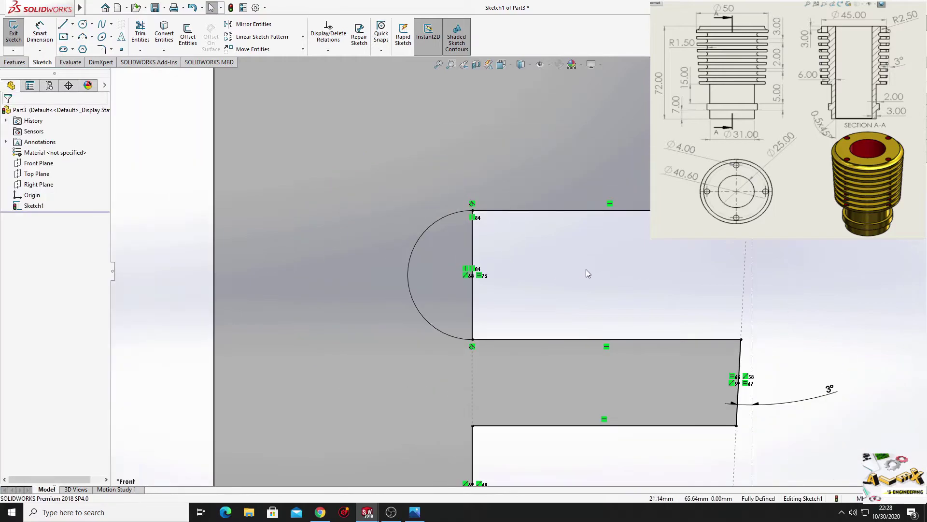
{"action": "left_click", "coordinate": [506, 237]}
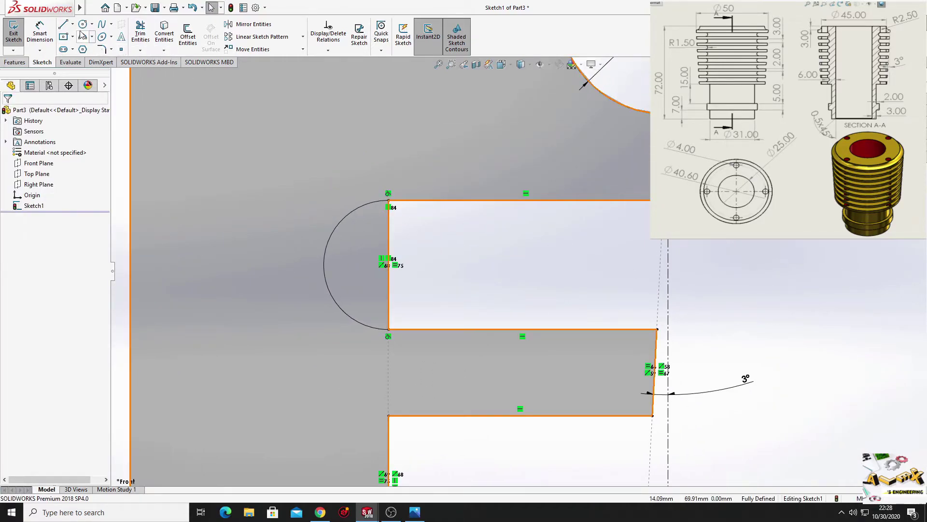
{"action": "left_click", "coordinate": [140, 33]}
{"action": "left_click_drag", "start_coordinate": [421, 241], "coordinate": [379, 263]}
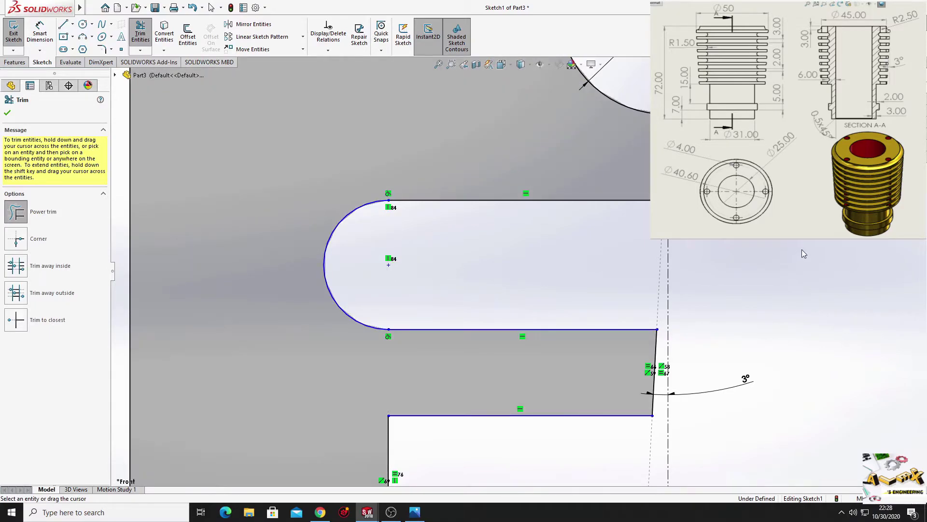
Set up a linear sketch pattern of the groove arc with 1 X instance and 8 downward Y instances, displaying the Y instance count
{"action": "middle_click_drag", "start_coordinate": [472, 263], "coordinate": [466, 178], "text": "ctrl"}
{"action": "scroll", "coordinate": [465, 179], "scroll_direction": "up", "scroll_amount": 3}
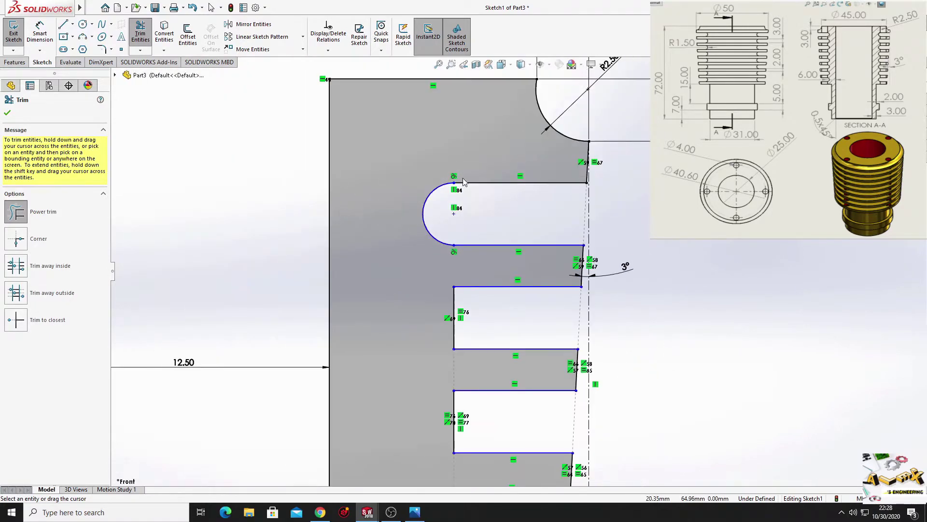
{"action": "middle_click_drag", "start_coordinate": [438, 340], "coordinate": [426, 104], "text": "ctrl"}
{"action": "scroll", "coordinate": [427, 105], "scroll_direction": "up", "scroll_amount": 2}
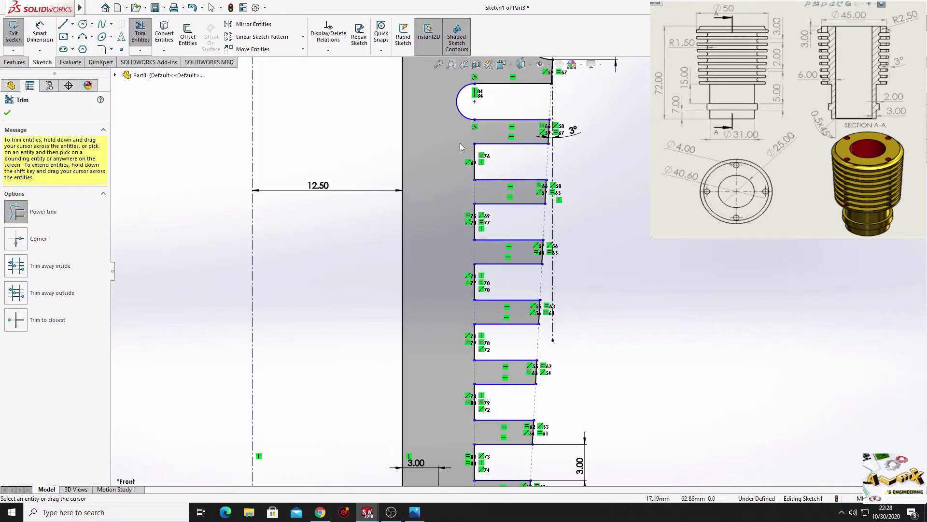
{"action": "middle_click_drag", "start_coordinate": [474, 191], "coordinate": [464, 350], "text": "ctrl"}
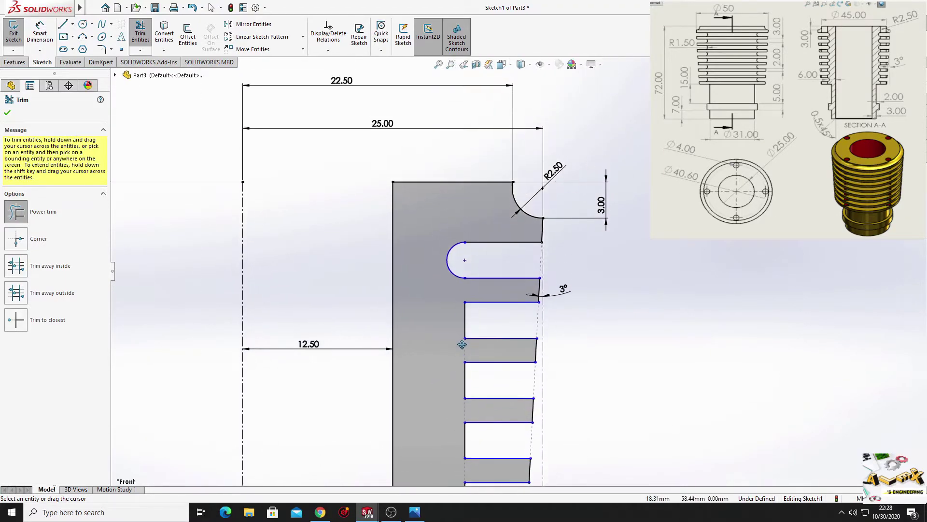
{"action": "left_click", "coordinate": [263, 37]}
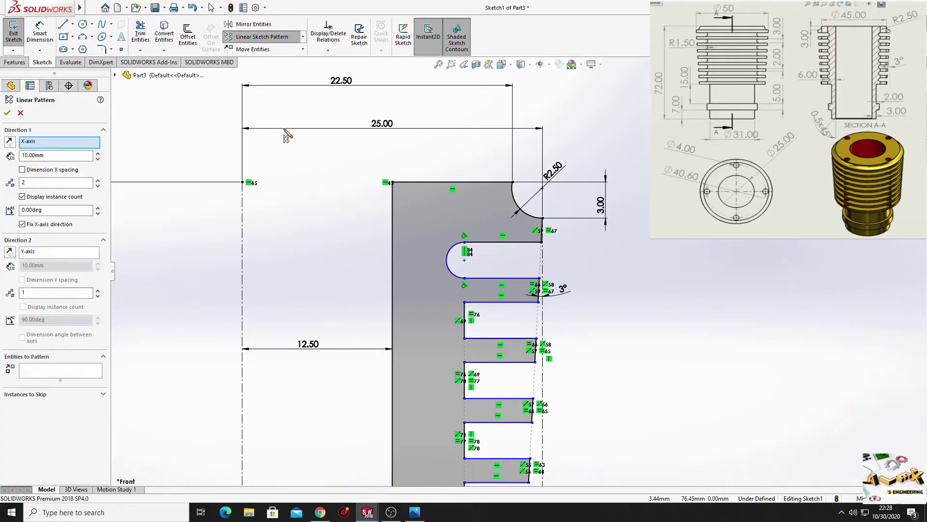
{"action": "left_click", "coordinate": [446, 267]}
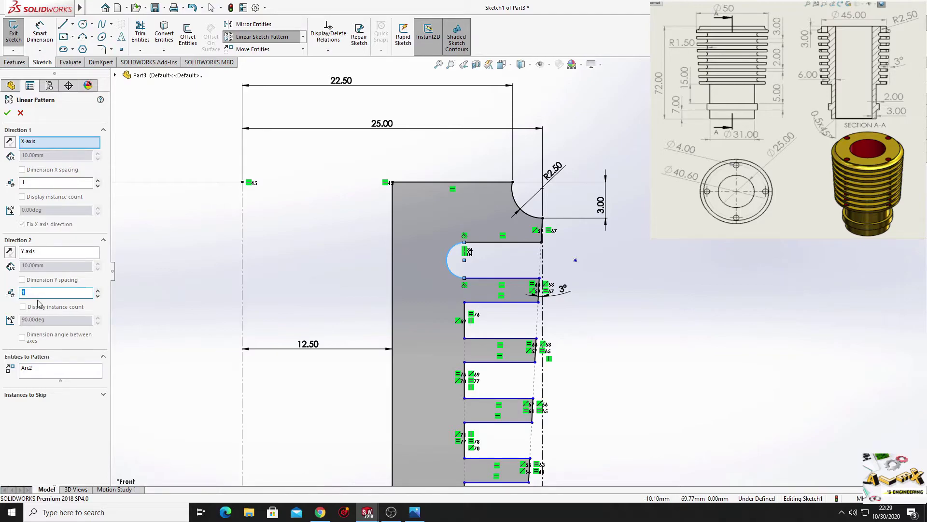
{"action": "type", "text": "8"}
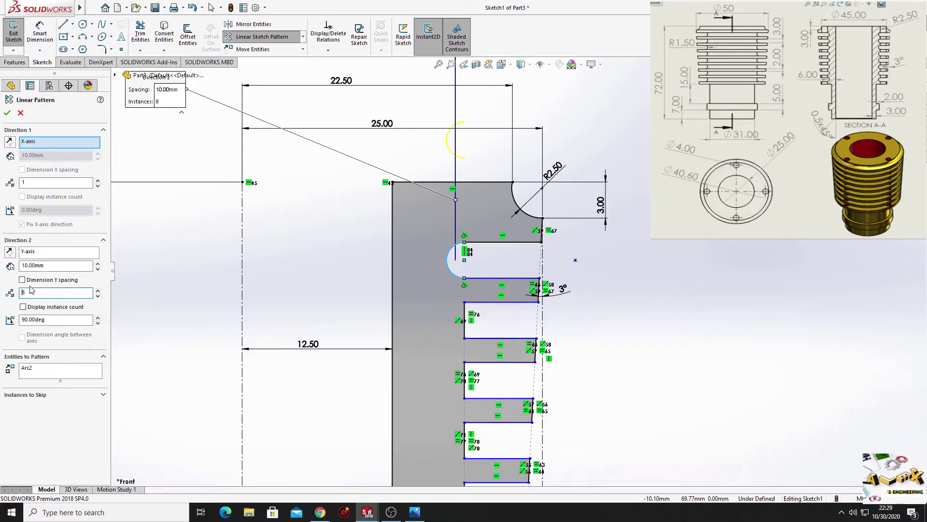
{"action": "left_click", "coordinate": [10, 251]}
{"action": "left_click", "coordinate": [23, 306]}
Set the arc pattern's Y spacing to 5 mm and create the pattern
{"action": "mouse_move", "coordinate": [404, 335]}
{"action": "middle_mouse_down", "text": "ctrl"}
{"action": "mouse_move", "coordinate": [330, 195]}
{"action": "mouse_move", "coordinate": [375, 242]}
{"action": "middle_mouse_up", "text": "ctrl"}
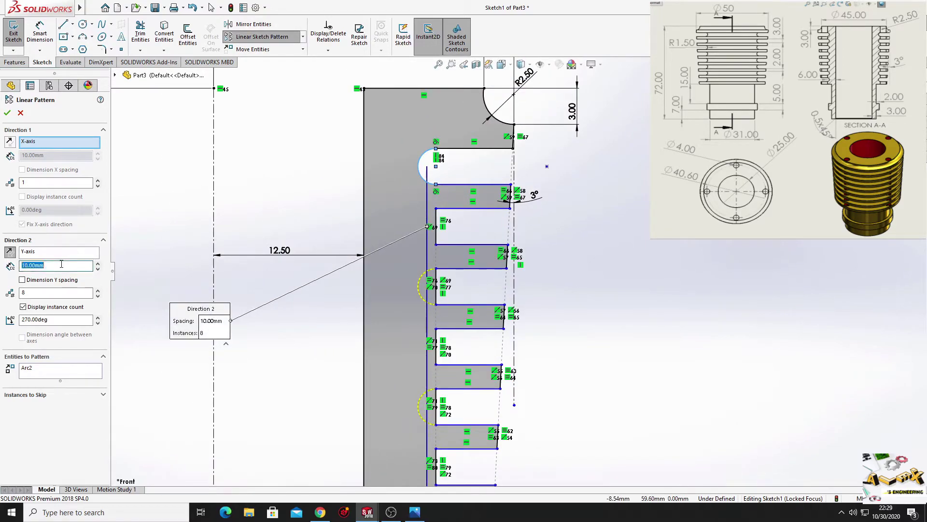
{"action": "key", "text": "Return"}
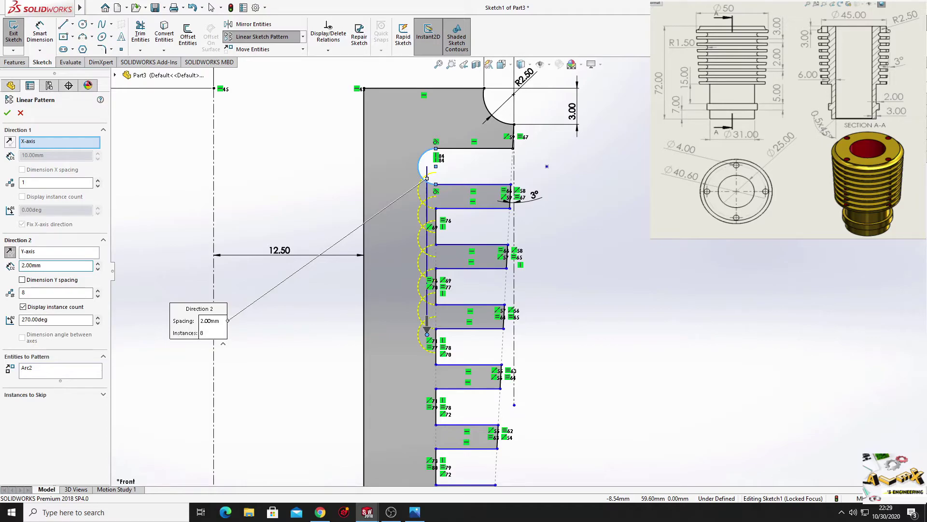
{"action": "key", "text": "Return"}
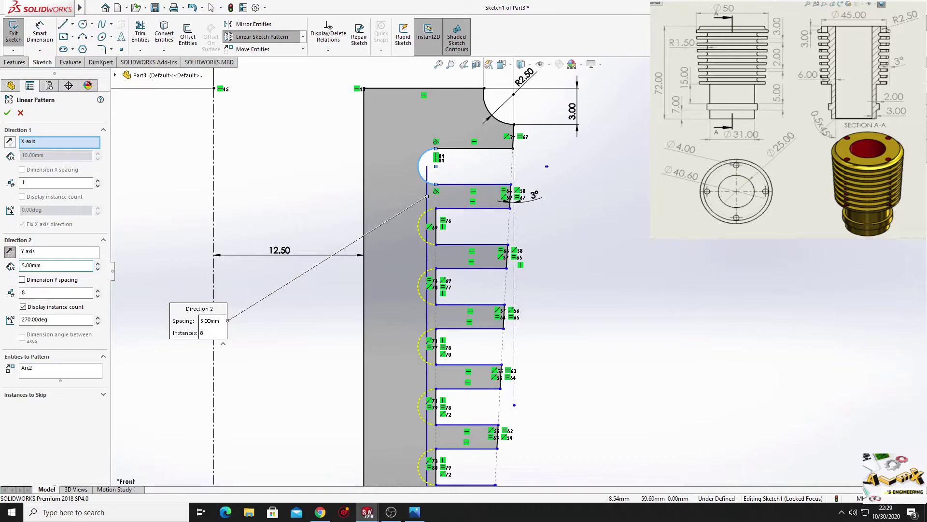
{"action": "left_click", "coordinate": [8, 113]}
Trim away the straight inner walls of the seven remaining grooves, leaving only their patterned arcs, and end trimming
{"action": "mouse_move", "coordinate": [394, 332]}
{"action": "middle_mouse_down", "text": "ctrl"}
{"action": "mouse_move", "coordinate": [285, 143]}
{"action": "mouse_move", "coordinate": [307, 166]}
{"action": "middle_mouse_up", "text": "ctrl"}
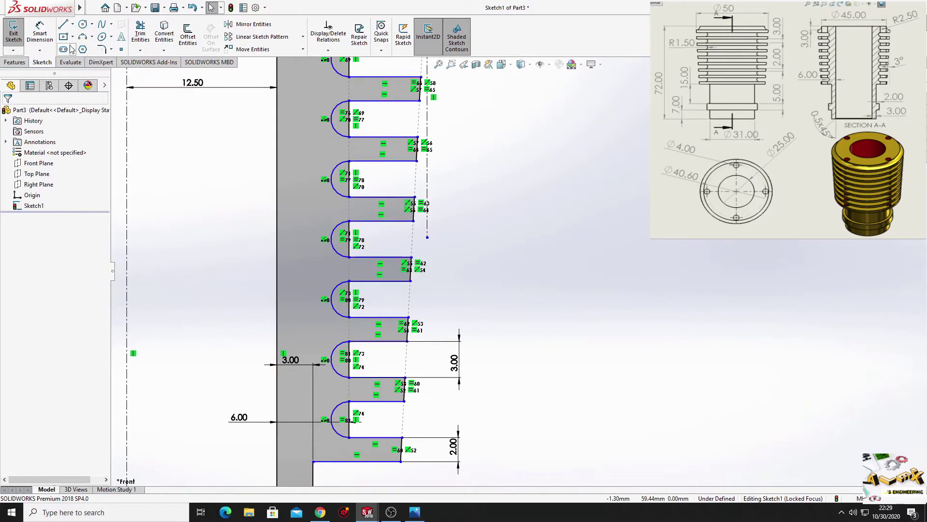
{"action": "left_click", "coordinate": [140, 34]}
{"action": "key", "text": "ctrl+Down"}
{"action": "key", "text": "ctrl+Right"}
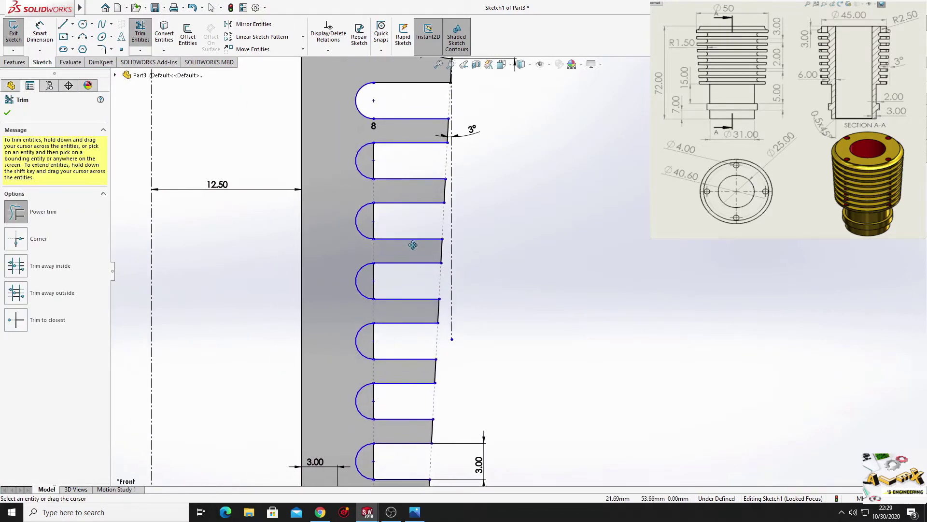
{"action": "mouse_move", "coordinate": [379, 175]}
{"action": "left_mouse_down"}
{"action": "mouse_move", "coordinate": [392, 209]}
{"action": "mouse_move", "coordinate": [392, 361]}
{"action": "left_mouse_up"}
{"action": "key", "text": "ctrl+Up"}
{"action": "mouse_move", "coordinate": [387, 284]}
{"action": "left_mouse_down"}
{"action": "mouse_move", "coordinate": [399, 339]}
{"action": "mouse_move", "coordinate": [379, 345]}
{"action": "mouse_move", "coordinate": [399, 402]}
{"action": "mouse_move", "coordinate": [379, 409]}
{"action": "left_mouse_up"}
{"action": "right_click", "coordinate": [545, 292]}
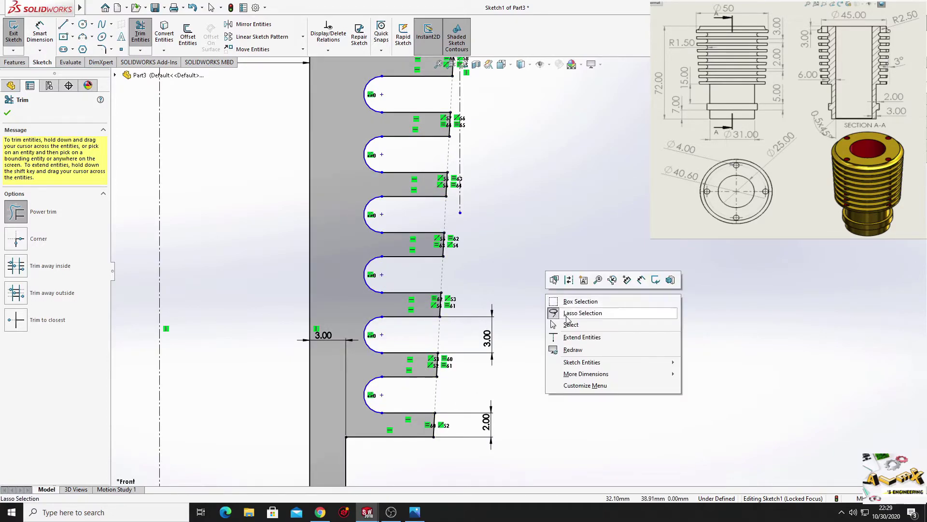
{"action": "left_click", "coordinate": [558, 325]}
Dimension the distance from the lowest groove arc's centre to the bore line as 6 mm and end the dimensioning
{"action": "middle_click_drag", "start_coordinate": [368, 328], "coordinate": [368, 280], "text": "ctrl"}
{"action": "left_click", "coordinate": [40, 34]}
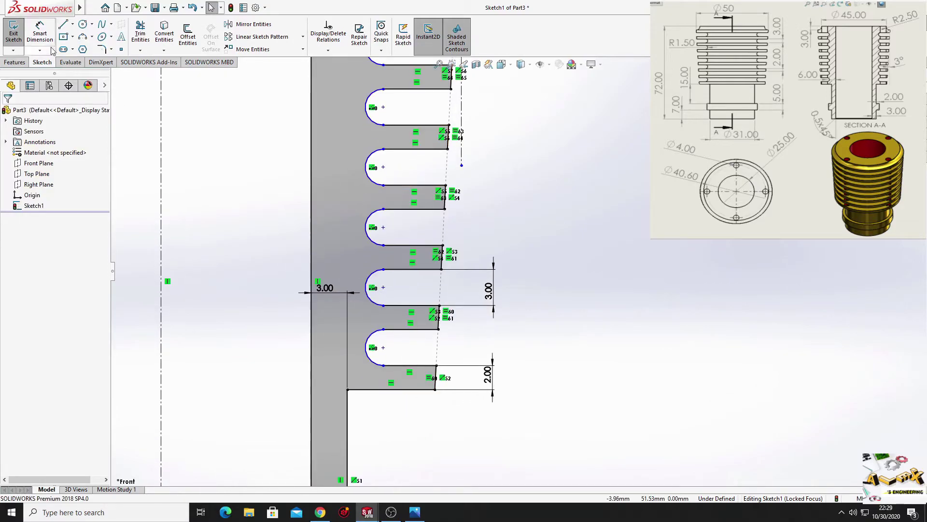
{"action": "scroll", "coordinate": [430, 371], "scroll_direction": "down", "scroll_amount": 2}
{"action": "scroll", "coordinate": [430, 371], "scroll_direction": "down", "scroll_amount": 3}
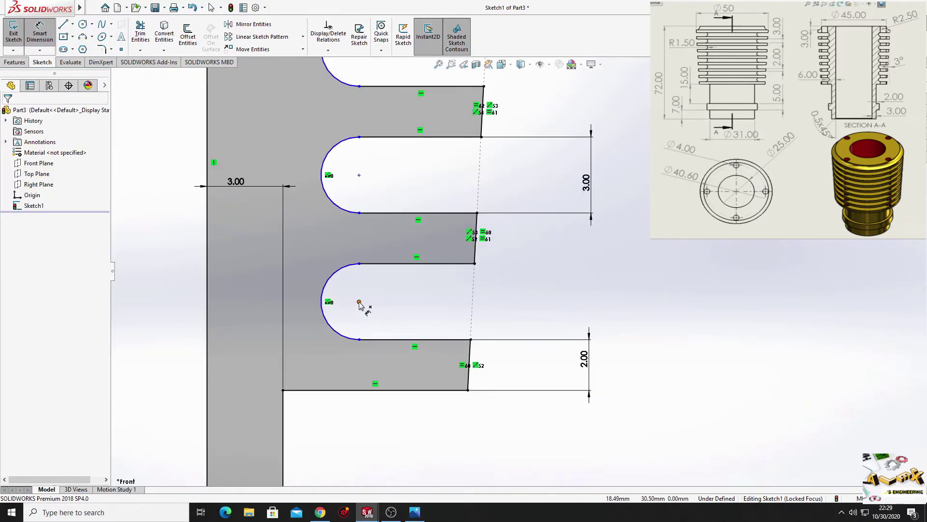
{"action": "left_click", "coordinate": [359, 303]}
{"action": "left_click", "coordinate": [209, 311]}
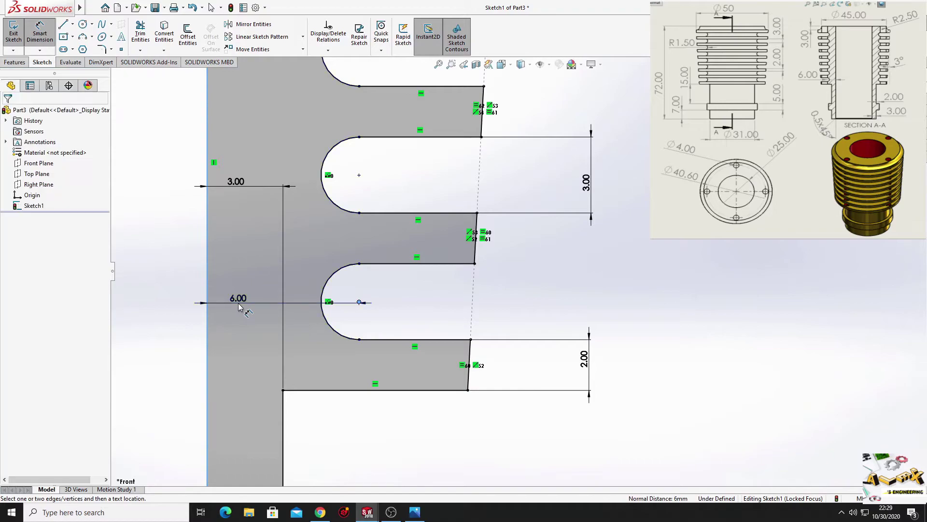
{"action": "left_click", "coordinate": [240, 306]}
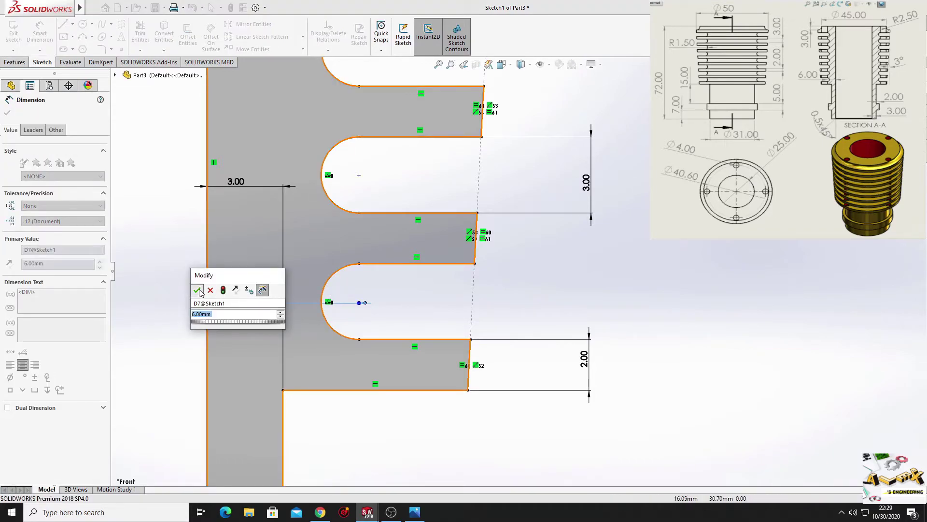
{"action": "left_click", "coordinate": [197, 290]}
{"action": "right_click", "coordinate": [154, 244]}
{"action": "left_click", "coordinate": [169, 247]}
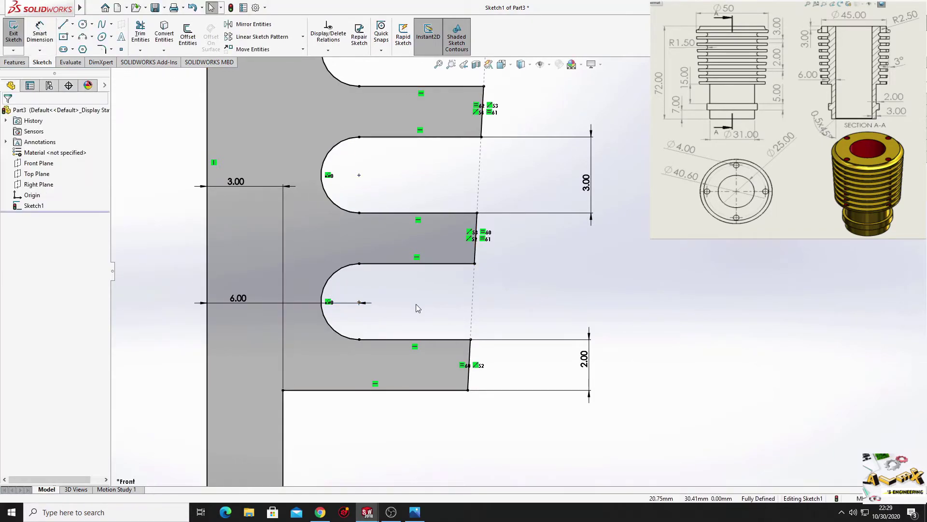
Revolve the finned profile 360° about the vertical centerline into a solid
{"action": "scroll", "coordinate": [416, 303], "scroll_direction": "up", "scroll_amount": 5}
{"action": "scroll", "coordinate": [415, 304], "scroll_direction": "down", "scroll_amount": 1}
{"action": "mouse_move", "coordinate": [464, 229]}
{"action": "middle_mouse_down", "text": "ctrl"}
{"action": "mouse_move", "coordinate": [464, 342]}
{"action": "mouse_move", "coordinate": [435, 116]}
{"action": "mouse_move", "coordinate": [410, 212]}
{"action": "mouse_move", "coordinate": [400, 76]}
{"action": "mouse_move", "coordinate": [406, 95]}
{"action": "middle_mouse_up", "text": "ctrl"}
{"action": "scroll", "coordinate": [426, 206], "scroll_direction": "up", "scroll_amount": 3}
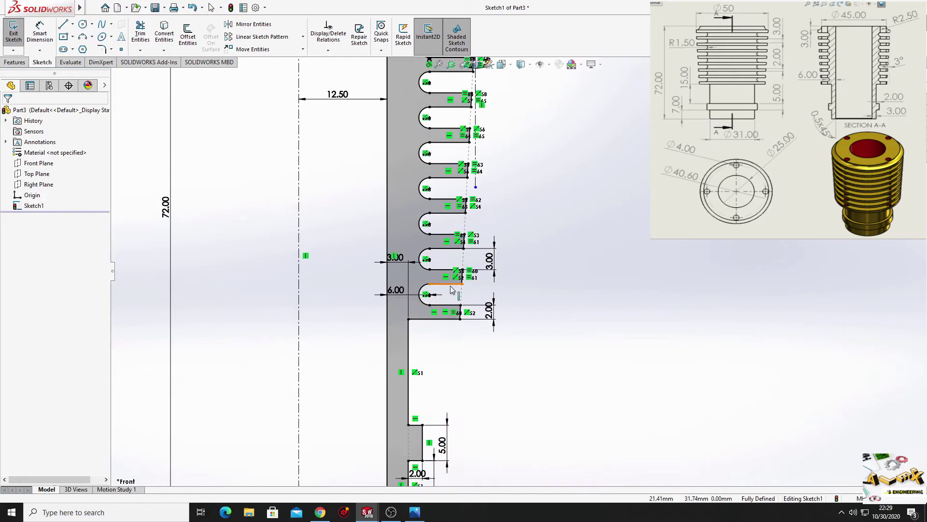
{"action": "scroll", "coordinate": [366, 234], "scroll_direction": "up", "scroll_amount": 3}
{"action": "left_click", "coordinate": [14, 61]}
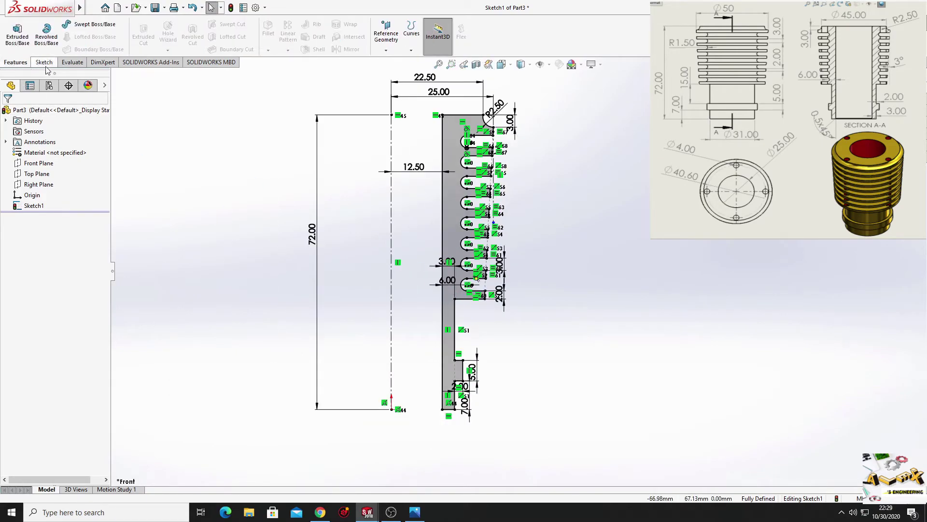
{"action": "left_click", "coordinate": [47, 33]}
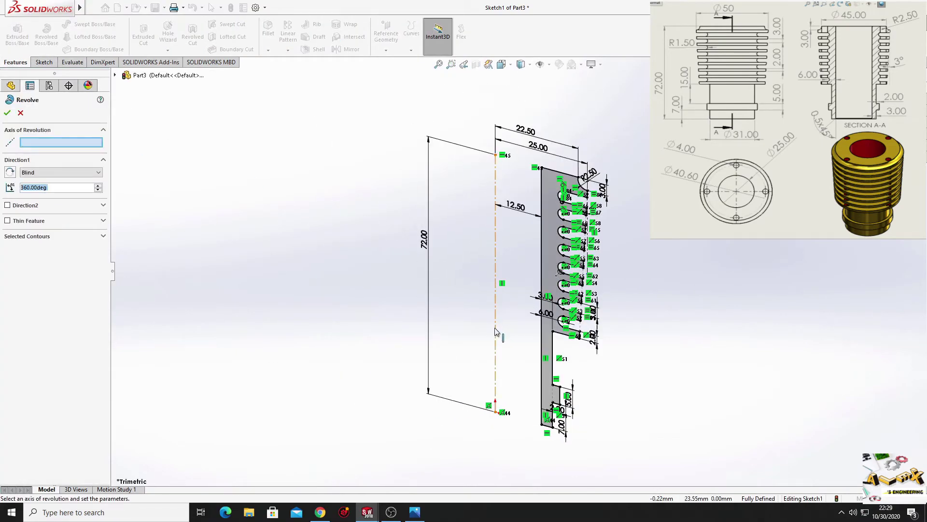
{"action": "left_click", "coordinate": [496, 330]}
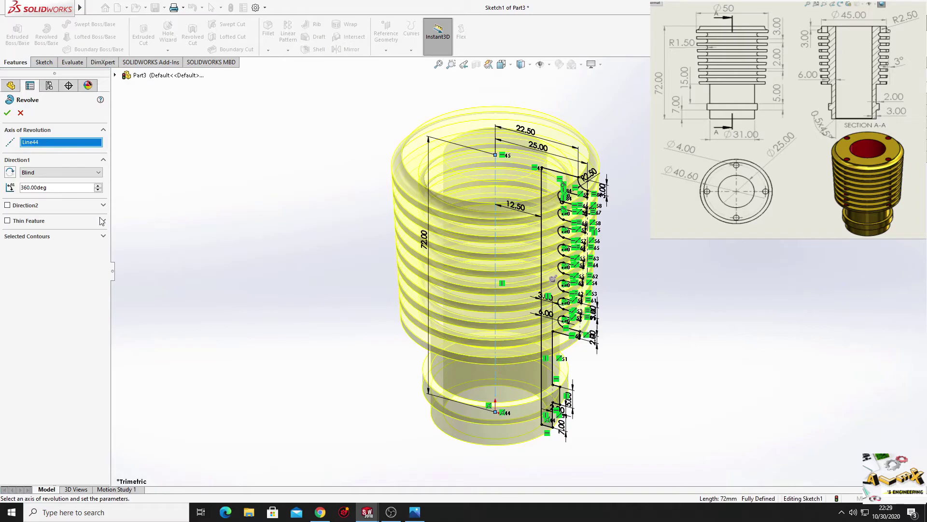
{"action": "left_click", "coordinate": [7, 112]}
Chamfer the bore's edge at the cylinder's lower end with 0.5 mm at 45°
{"action": "mouse_move", "coordinate": [287, 245]}
{"action": "middle_mouse_down"}
{"action": "mouse_move", "coordinate": [300, 218]}
{"action": "mouse_move", "coordinate": [292, 177]}
{"action": "mouse_move", "coordinate": [275, 232]}
{"action": "mouse_move", "coordinate": [290, 114]}
{"action": "middle_mouse_up"}
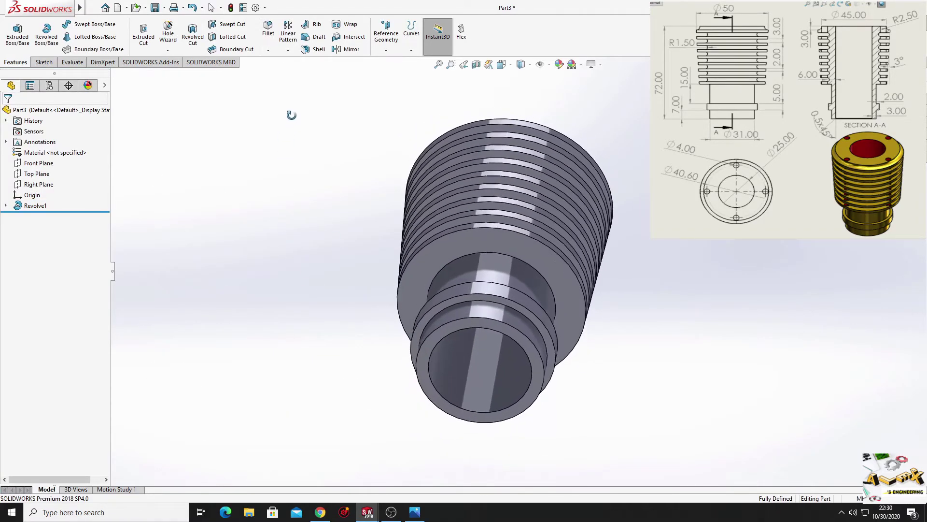
{"action": "scroll", "coordinate": [523, 319], "scroll_direction": "down", "scroll_amount": 5}
{"action": "middle_click_drag", "start_coordinate": [524, 319], "coordinate": [471, 281], "text": "ctrl"}
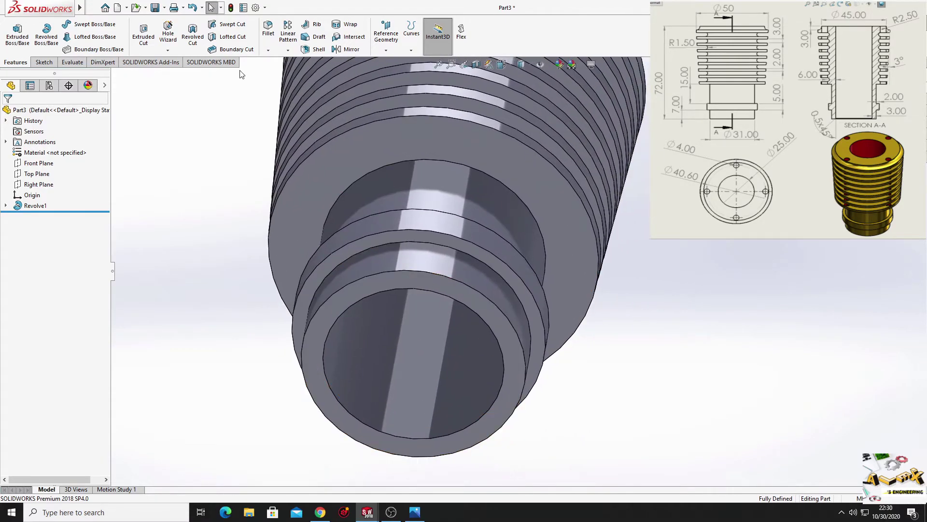
{"action": "left_click", "coordinate": [268, 50]}
{"action": "left_click", "coordinate": [285, 73]}
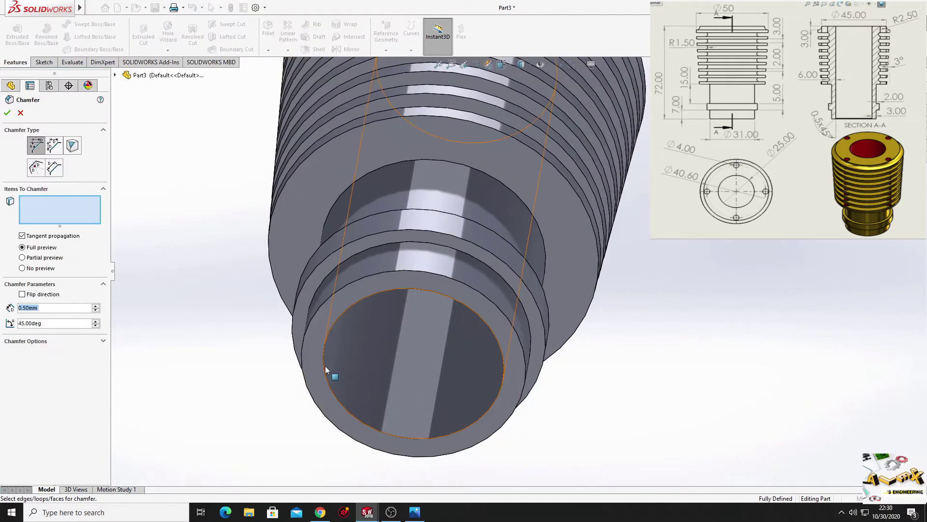
{"action": "left_click", "coordinate": [326, 369]}
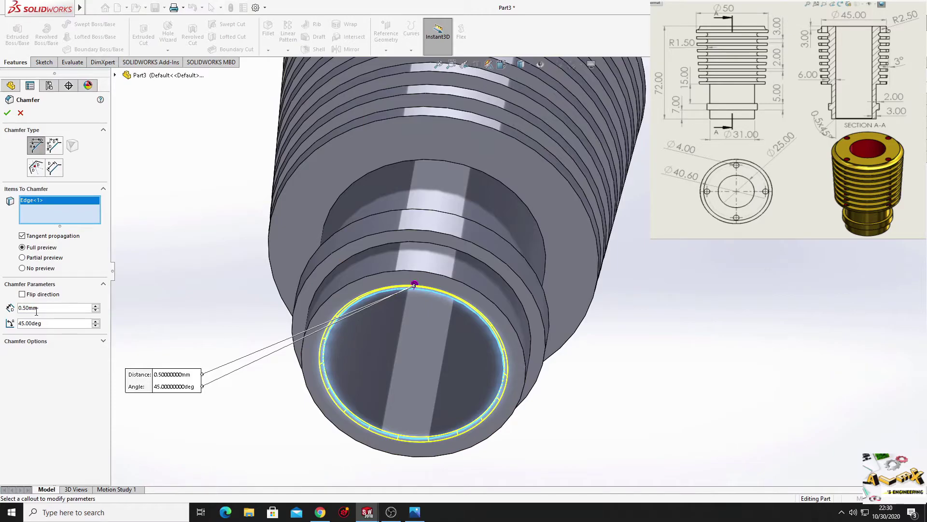
{"action": "left_click", "coordinate": [7, 113]}
Start a new sketch on the flat annular face at the cylinder's finned end, viewed face-on
{"action": "middle_click_drag", "start_coordinate": [297, 236], "coordinate": [400, 263]}
{"action": "scroll", "coordinate": [286, 395], "scroll_direction": "up", "scroll_amount": 3}
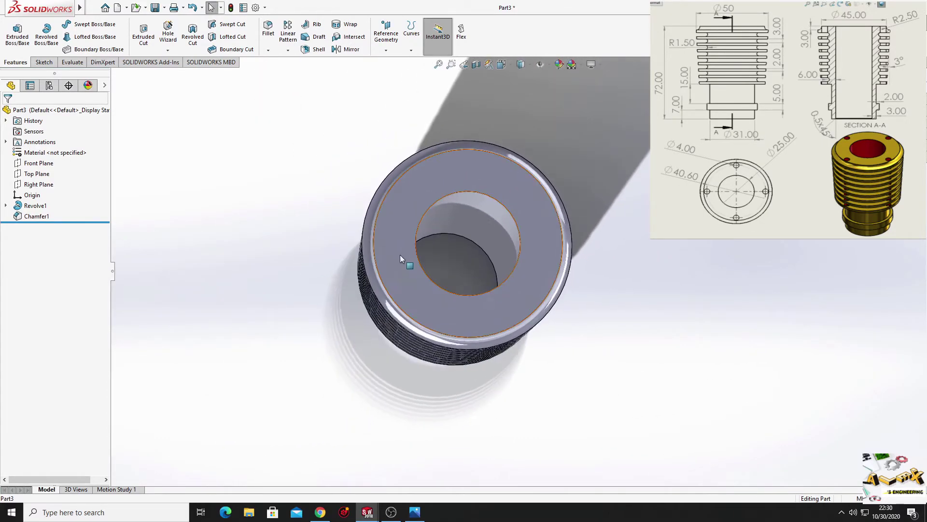
{"action": "key", "text": "ctrl+8"}
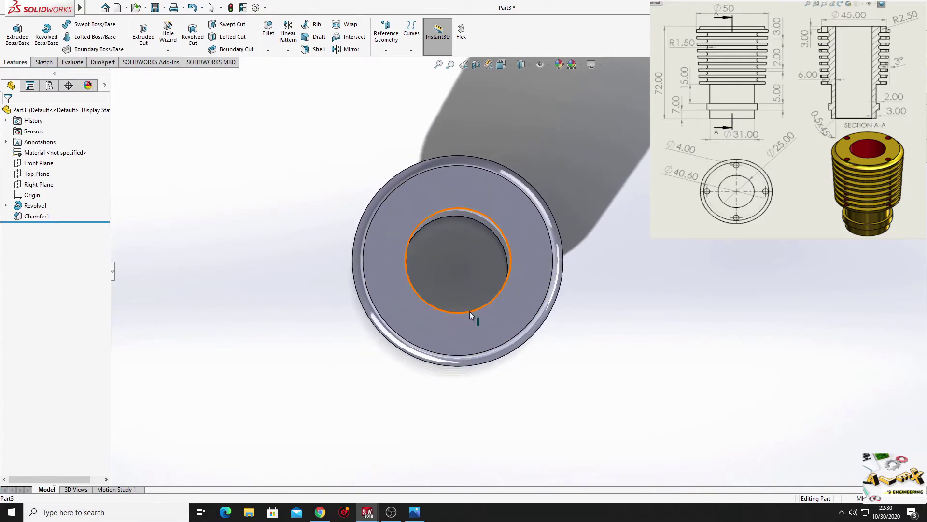
{"action": "left_click", "coordinate": [399, 310]}
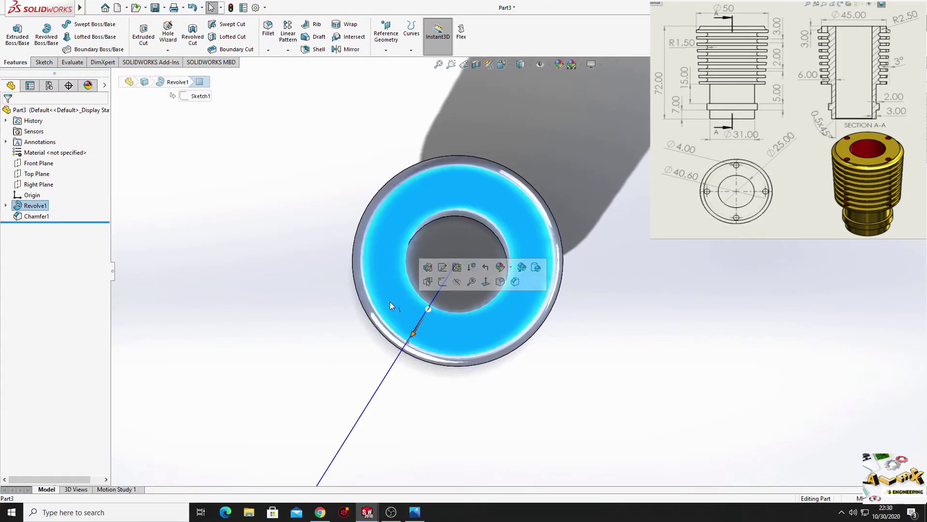
{"action": "left_click", "coordinate": [442, 282]}
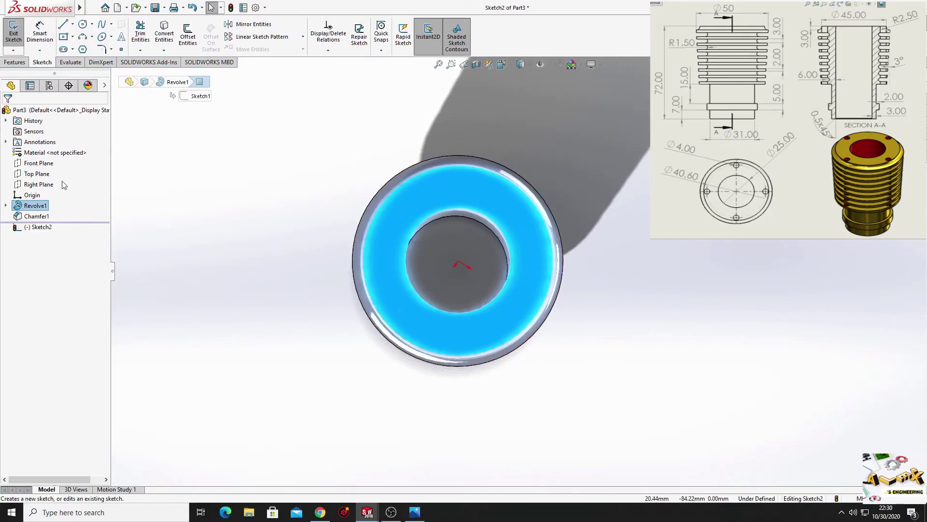
Draw a vertical construction line from the annular face's outer edge to the origin
{"action": "left_click", "coordinate": [38, 226]}
{"action": "key", "text": "ctrl+8"}
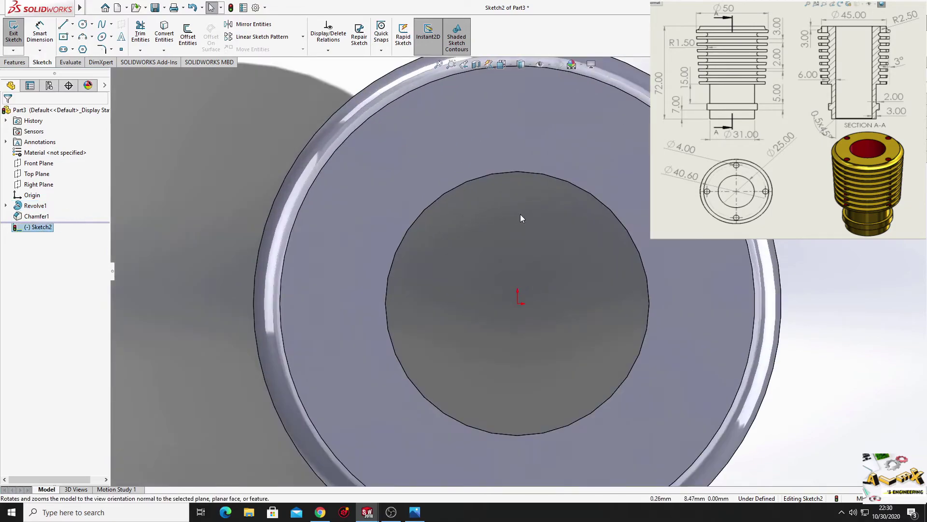
{"action": "left_click", "coordinate": [73, 24]}
{"action": "left_click", "coordinate": [82, 46]}
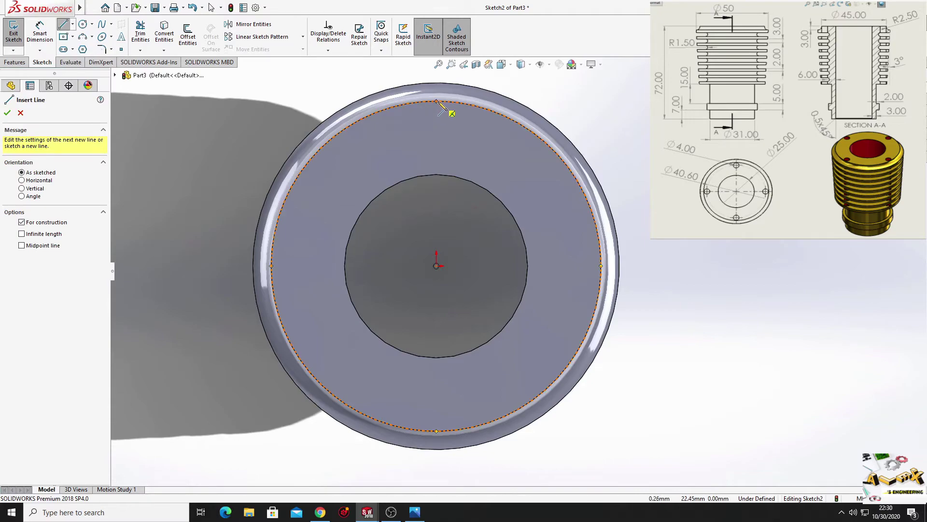
{"action": "left_click", "coordinate": [436, 102]}
{"action": "left_click", "coordinate": [437, 266]}
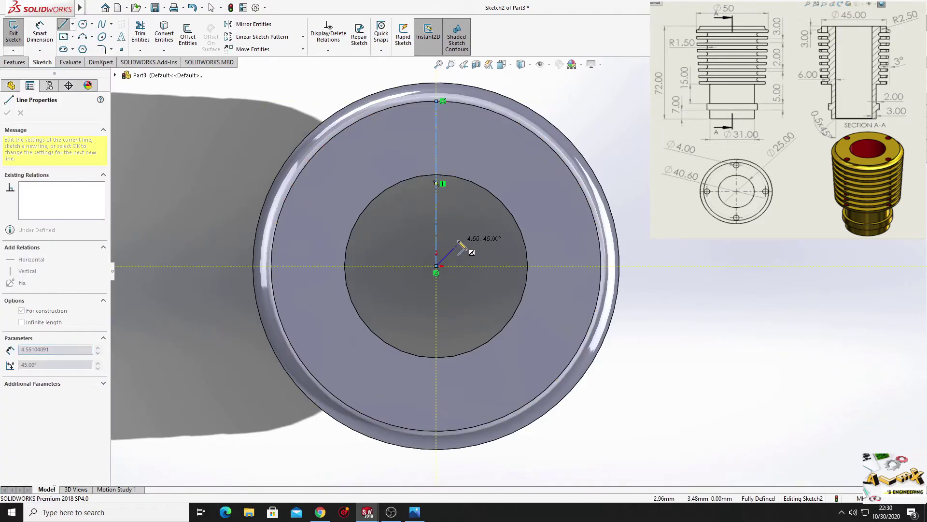
{"action": "key", "text": "Escape"}
Sketch a circle about 4.2 mm in diameter, centred on the construction line between the bore and the outer edge
{"action": "left_click", "coordinate": [83, 24]}
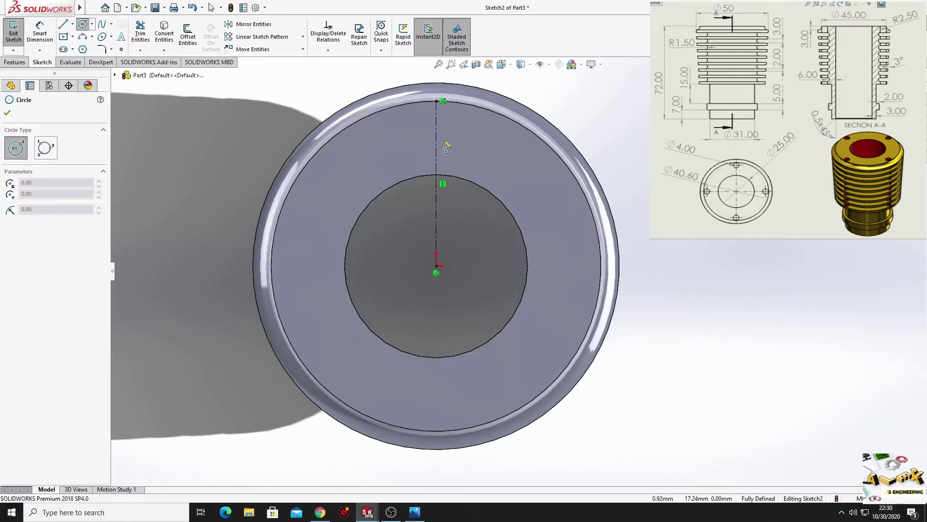
{"action": "left_click", "coordinate": [436, 128]}
{"action": "left_click", "coordinate": [447, 139]}
{"action": "key", "text": "Escape"}
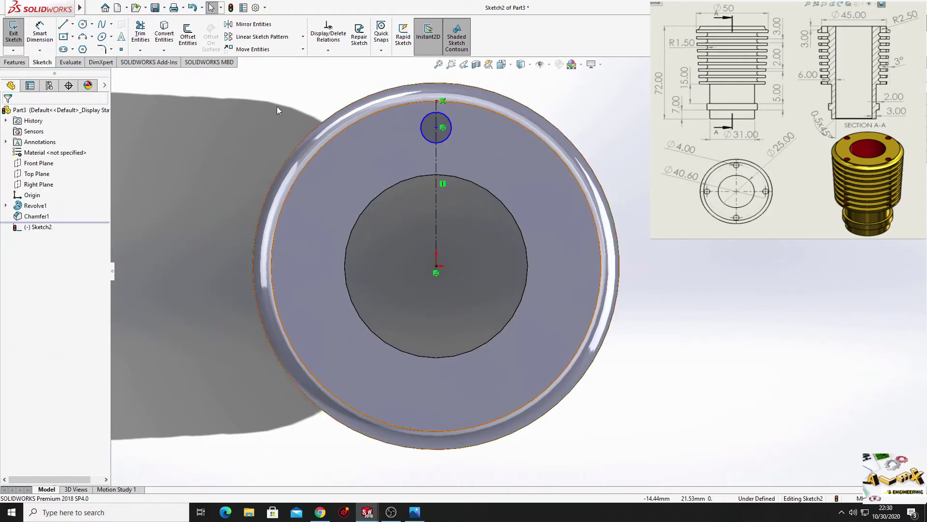
Dimension the small circle's diameter as 4 mm
{"action": "left_click", "coordinate": [40, 34]}
{"action": "left_click", "coordinate": [451, 124]}
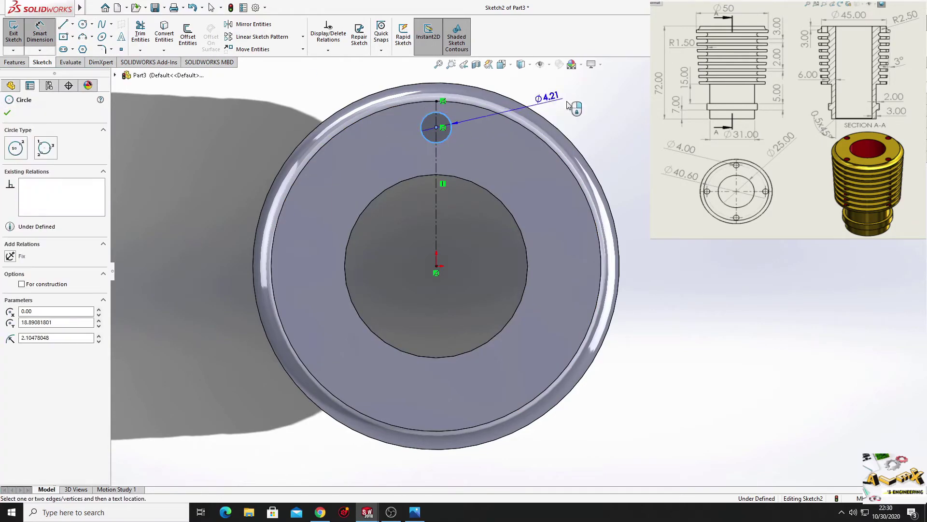
{"action": "left_click", "coordinate": [583, 103]}
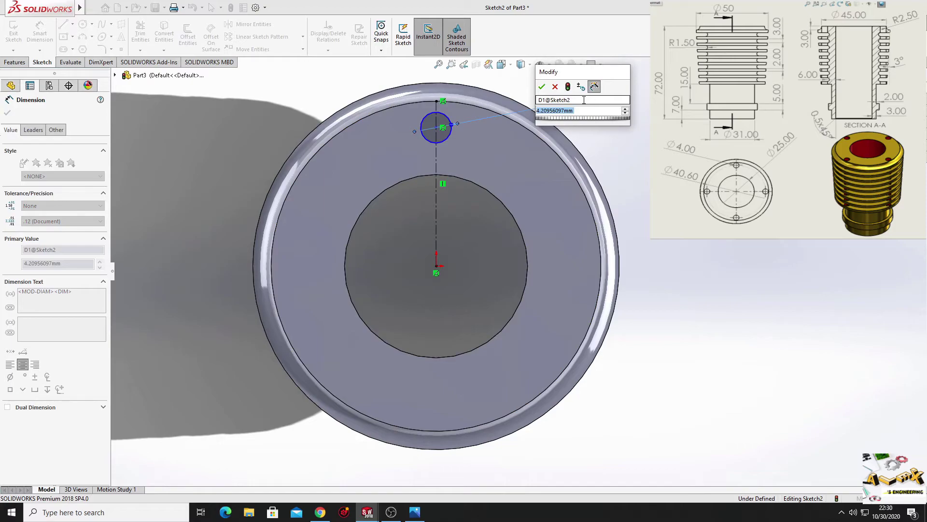
{"action": "type", "text": "4"}
{"action": "key", "text": "Return"}
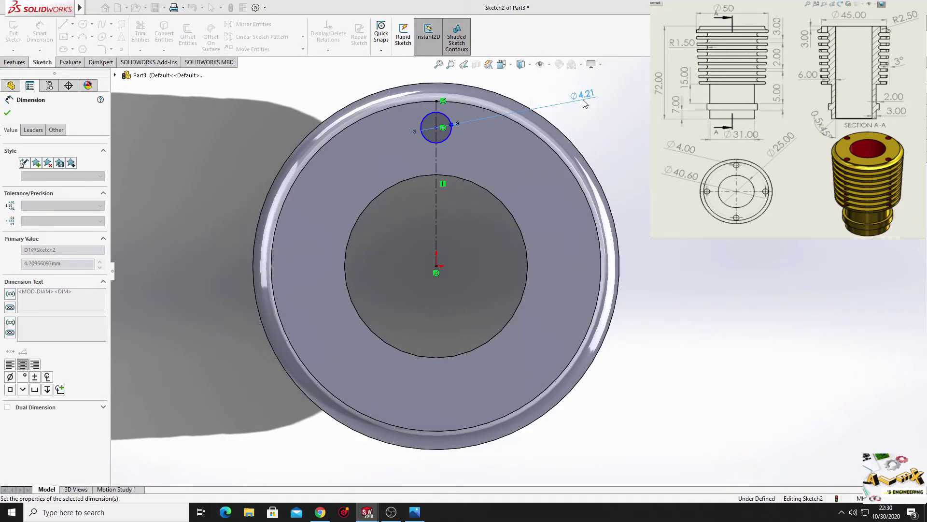
Dimension the distance from the small circle's centre to the origin as 20.3 mm and end the dimensioning
{"action": "left_click", "coordinate": [436, 127]}
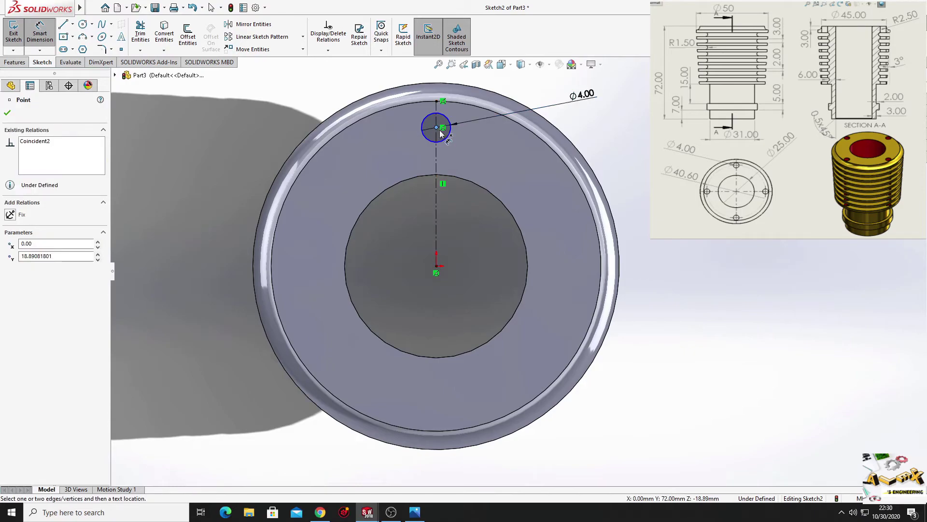
{"action": "left_click", "coordinate": [436, 265]}
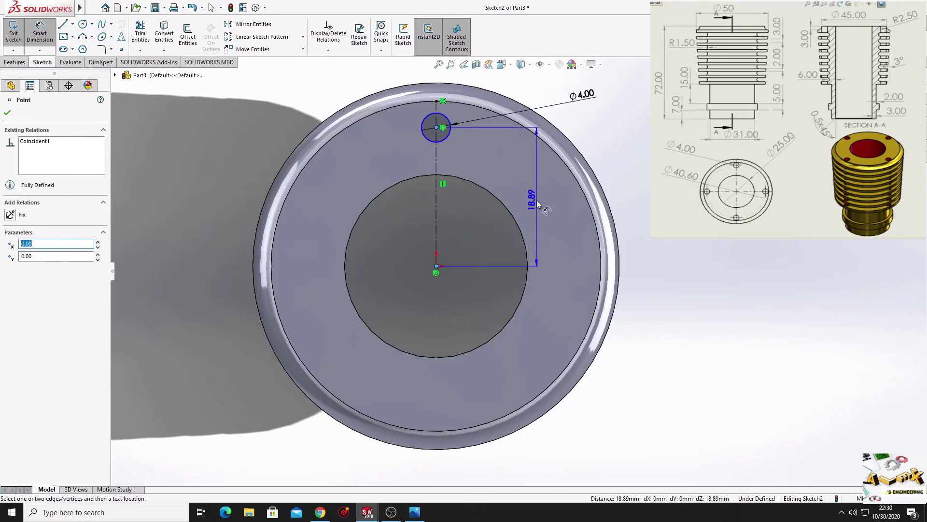
{"action": "left_click", "coordinate": [538, 204]}
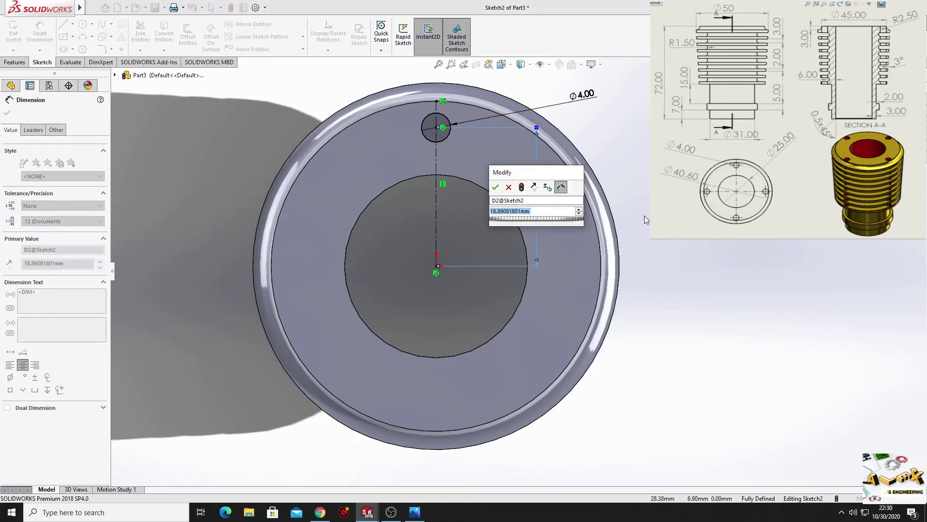
{"action": "type", "text": "20.3"}
{"action": "key", "text": "Return"}
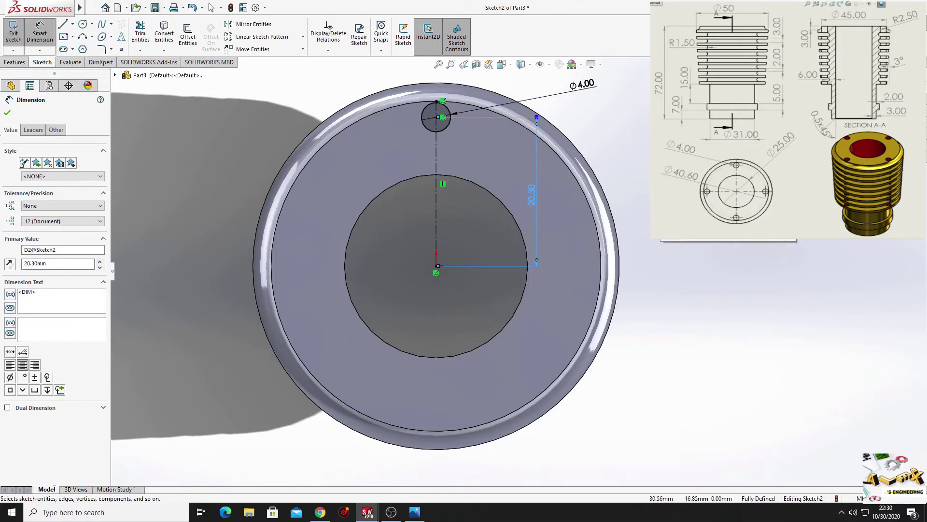
{"action": "key", "text": "Escape"}
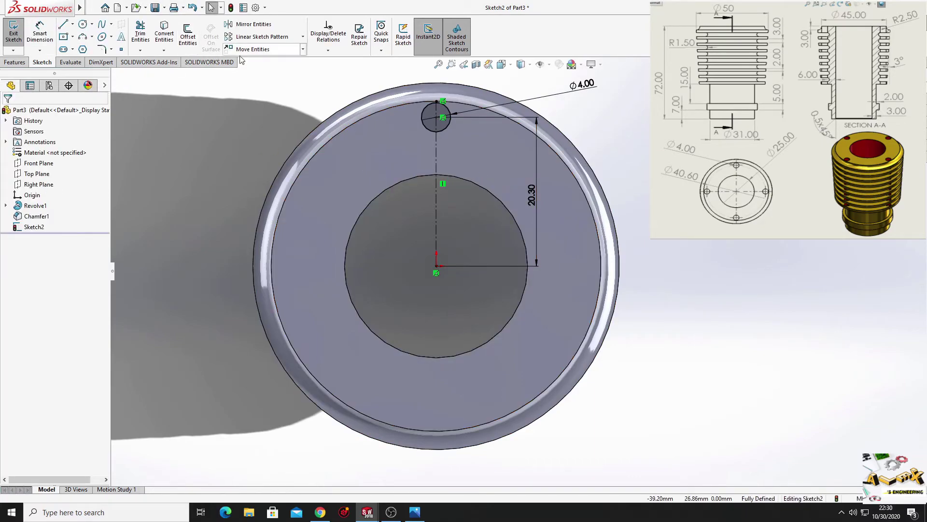
Create a circular sketch pattern of the 4 mm circle with 4 equally spaced instances over 360° about the origin
{"action": "left_click", "coordinate": [304, 37]}
{"action": "left_click", "coordinate": [285, 64]}
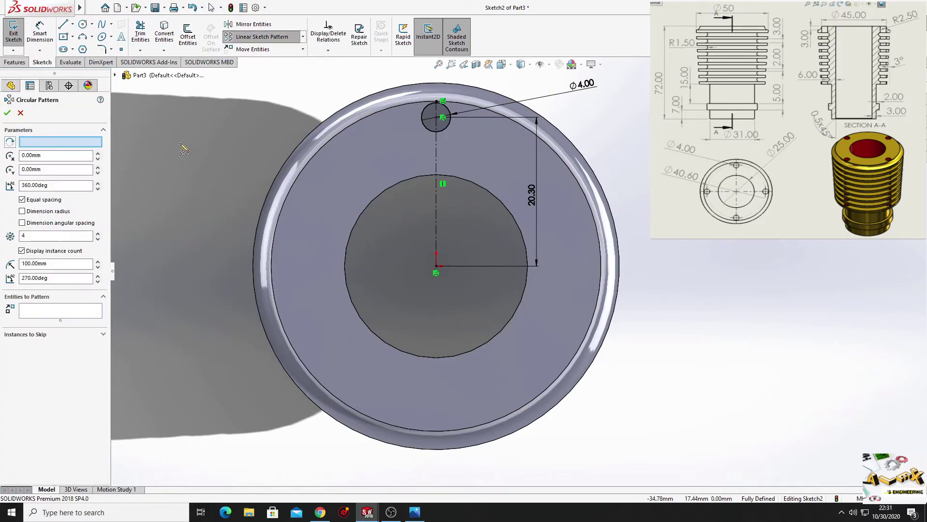
{"action": "left_click", "coordinate": [429, 128]}
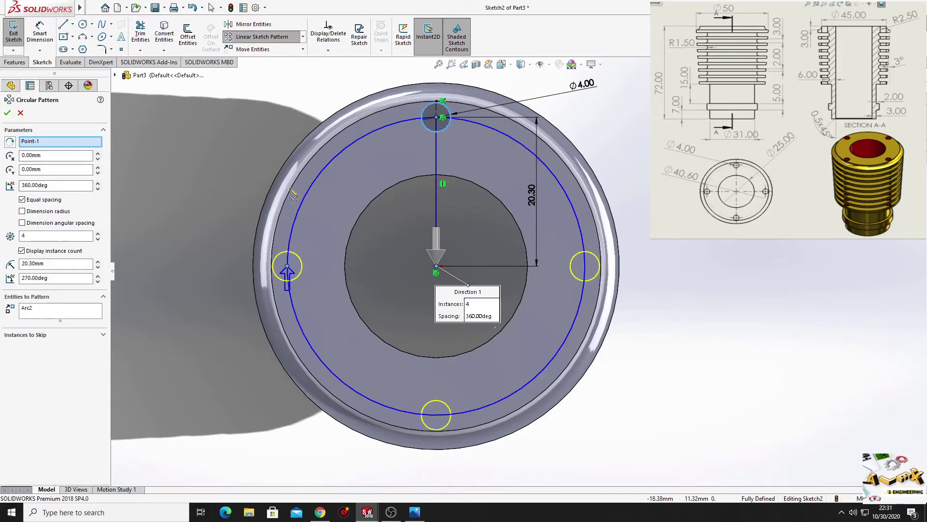
{"action": "key", "text": "Return"}
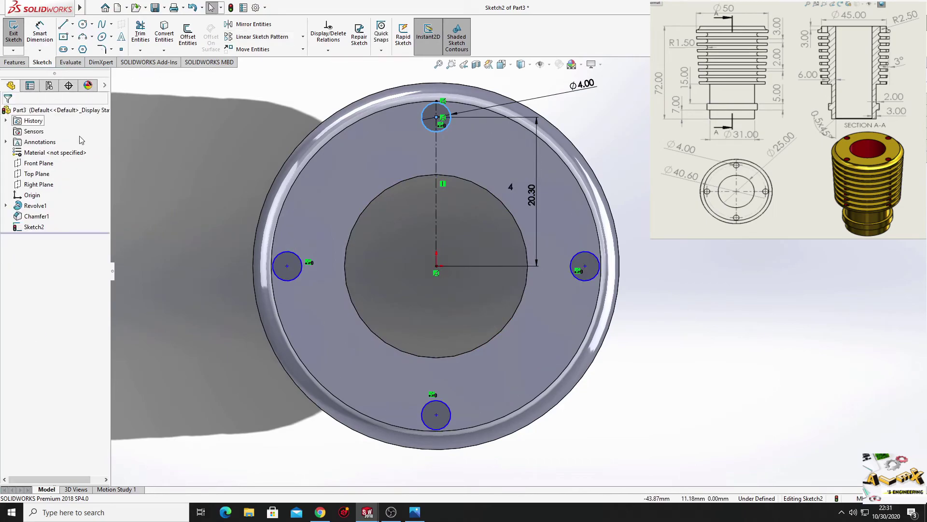
Add a horizontal relation between the centres of the two side circles and the origin
{"action": "left_click", "coordinate": [287, 265]}
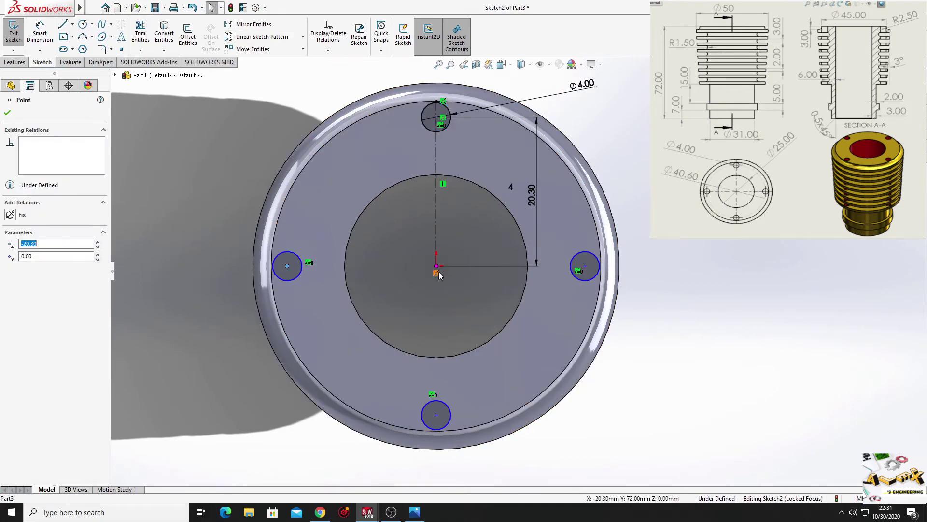
{"action": "left_click", "coordinate": [436, 266], "text": "ctrl"}
{"action": "left_click", "coordinate": [585, 265], "text": "ctrl"}
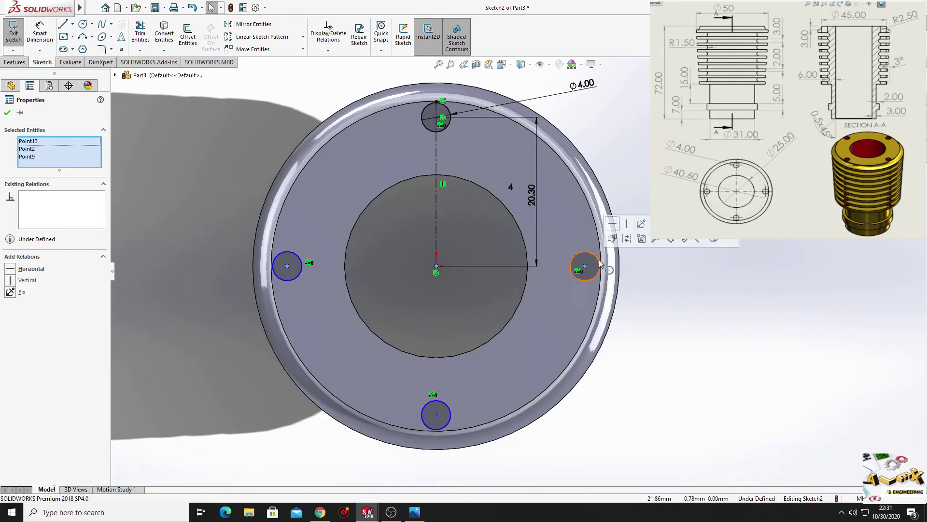
{"action": "left_click", "coordinate": [613, 225]}
{"action": "key", "text": "Escape"}
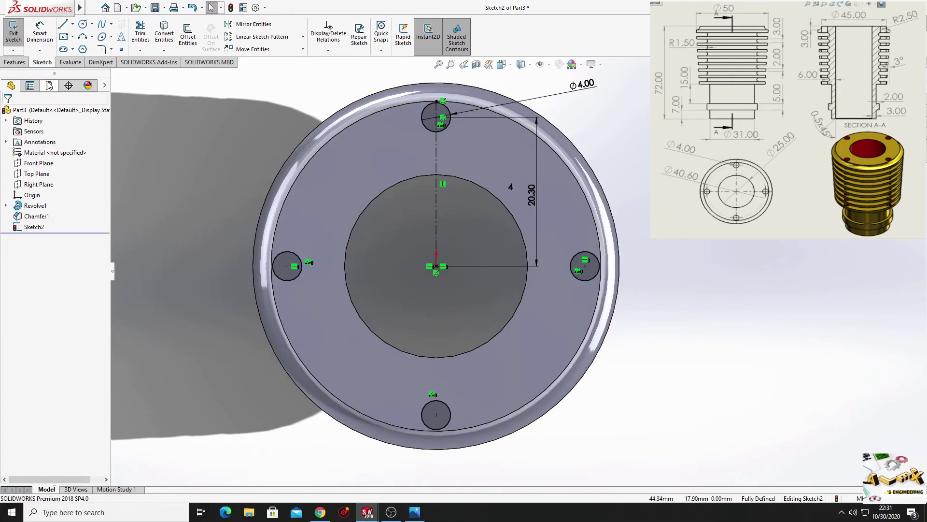
Cut the four circles with an Extruded Cut set to Through All
{"action": "left_click", "coordinate": [15, 63]}
{"action": "left_click", "coordinate": [144, 36]}
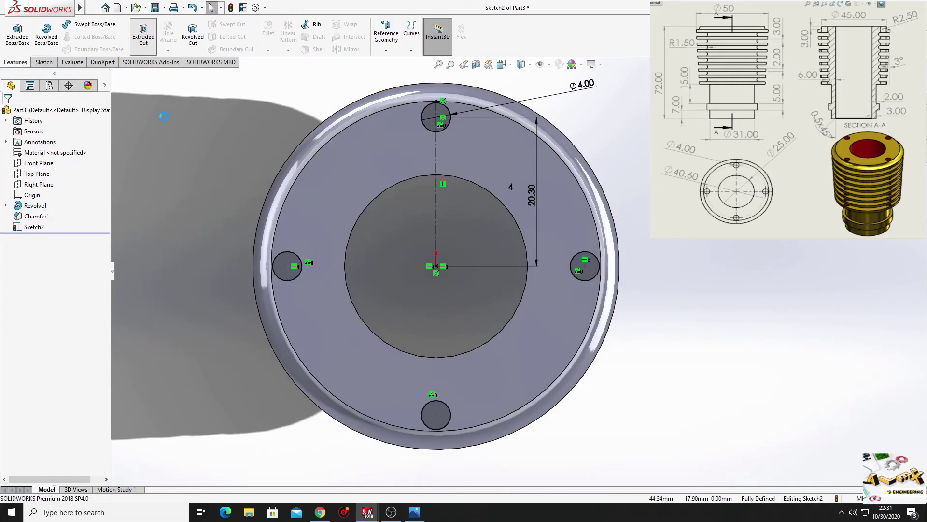
{"action": "middle_click_drag", "start_coordinate": [213, 167], "coordinate": [242, 183]}
{"action": "left_click", "coordinate": [53, 171]}
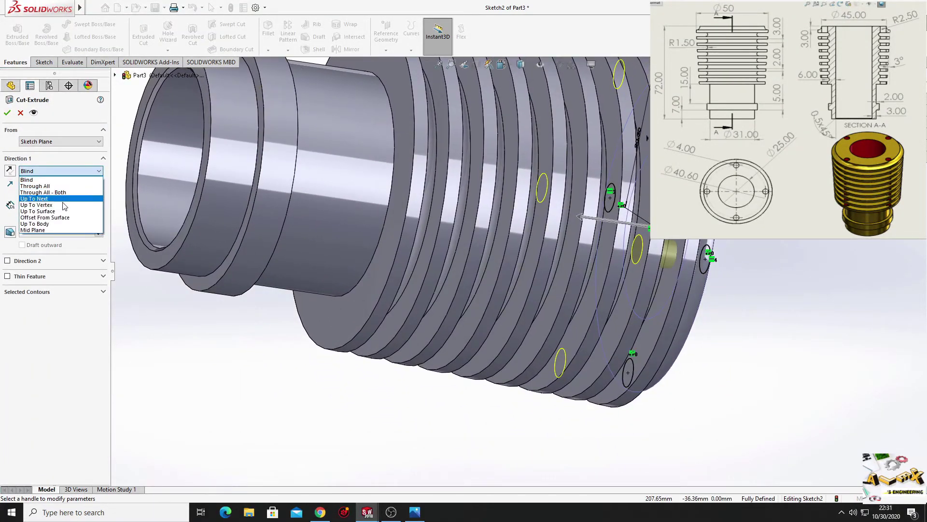
{"action": "left_click", "coordinate": [49, 186]}
{"action": "key", "text": "Return"}
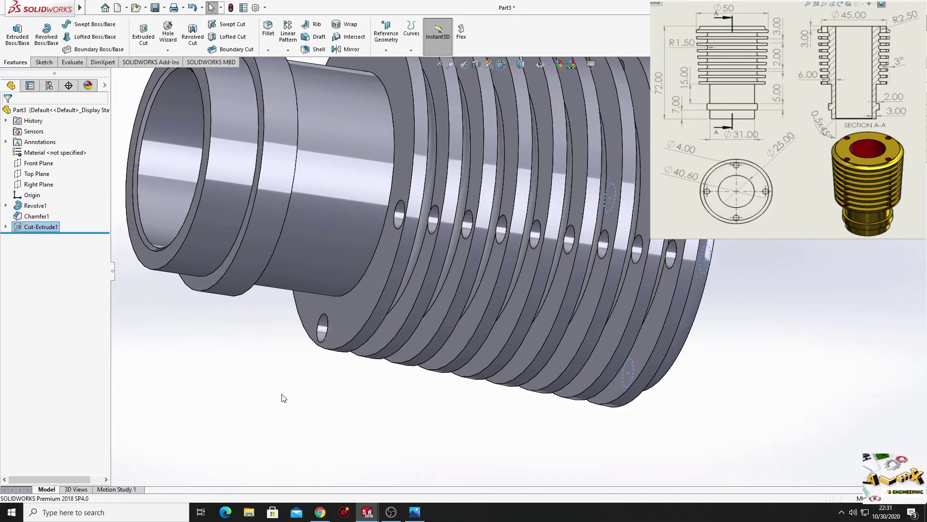
Apply a brass appearance from the Metal category to the whole body
{"action": "mouse_move", "coordinate": [314, 393]}
{"action": "middle_mouse_down"}
{"action": "mouse_move", "coordinate": [240, 343]}
{"action": "mouse_move", "coordinate": [200, 270]}
{"action": "mouse_move", "coordinate": [373, 338]}
{"action": "middle_mouse_up"}
{"action": "scroll", "coordinate": [200, 269], "scroll_direction": "up", "scroll_amount": 3}
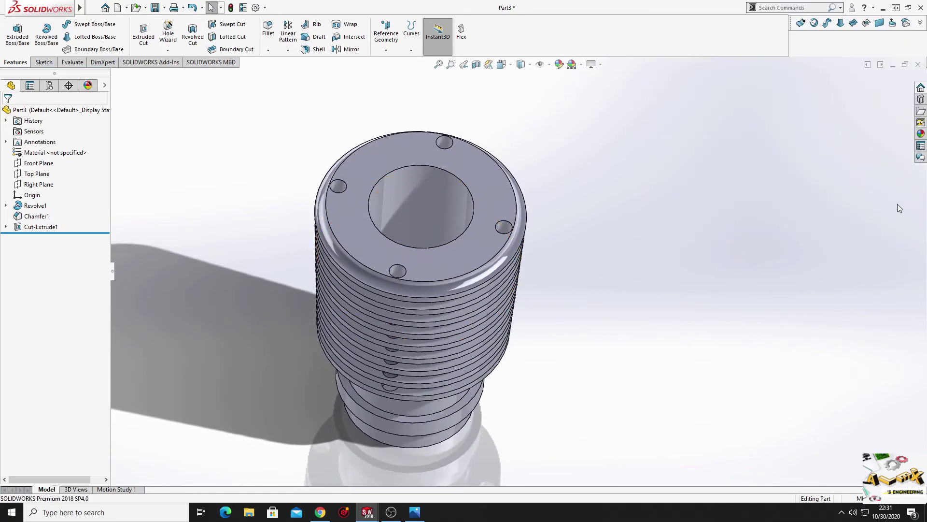
{"action": "left_click", "coordinate": [920, 134]}
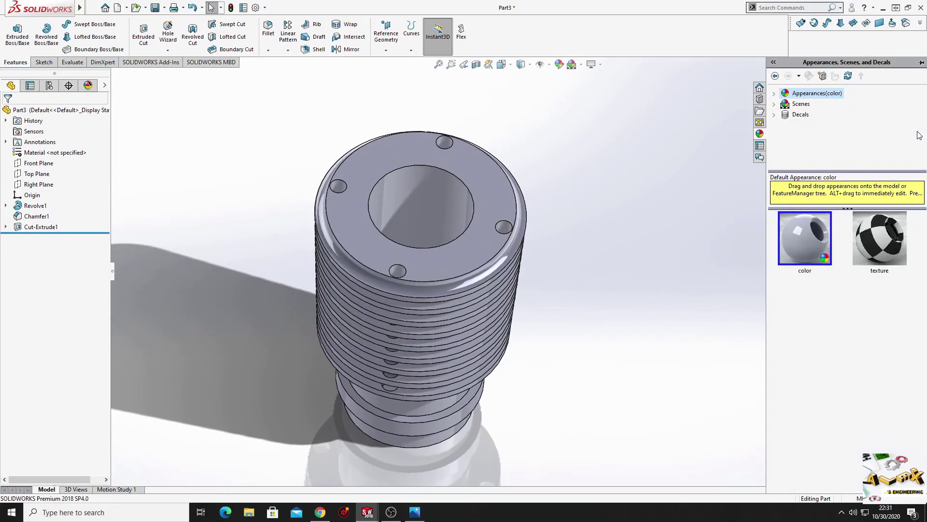
{"action": "left_click", "coordinate": [774, 94]}
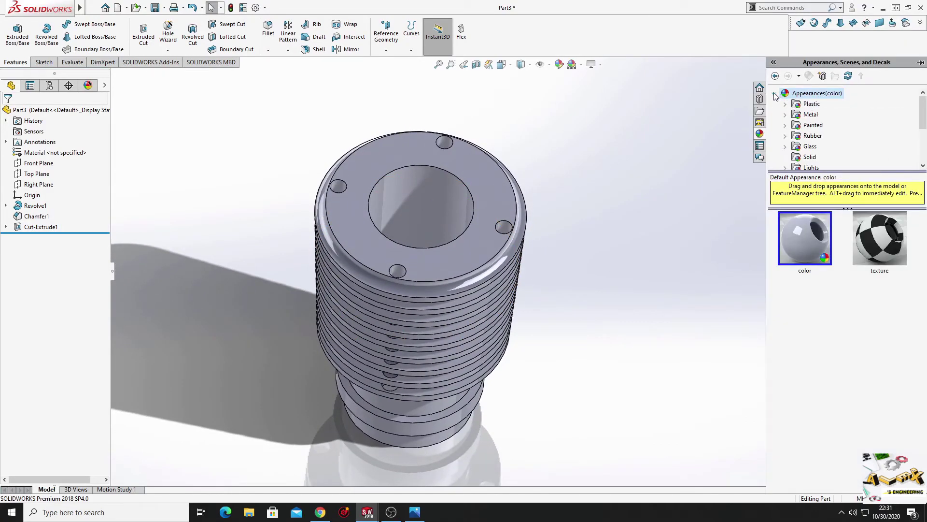
{"action": "left_click", "coordinate": [789, 115]}
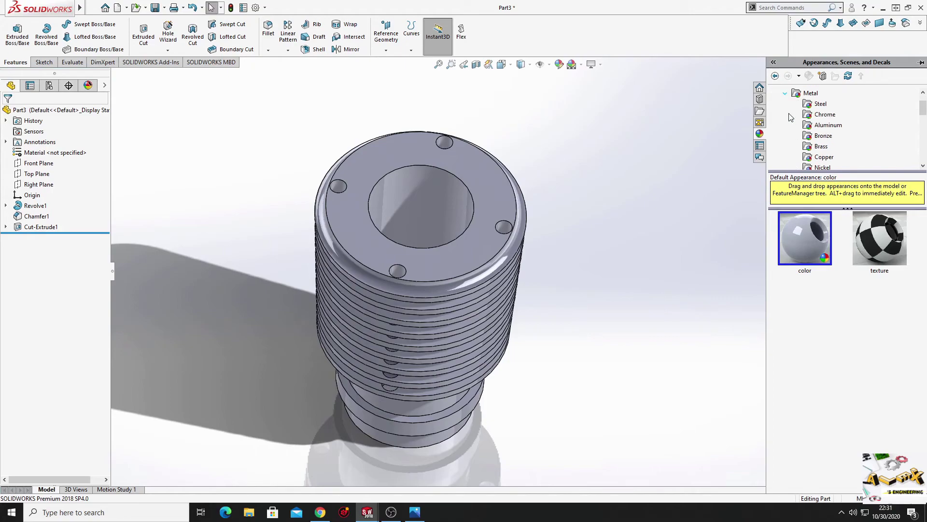
{"action": "left_click", "coordinate": [806, 148]}
{"action": "left_click_drag", "start_coordinate": [807, 237], "coordinate": [478, 249]}
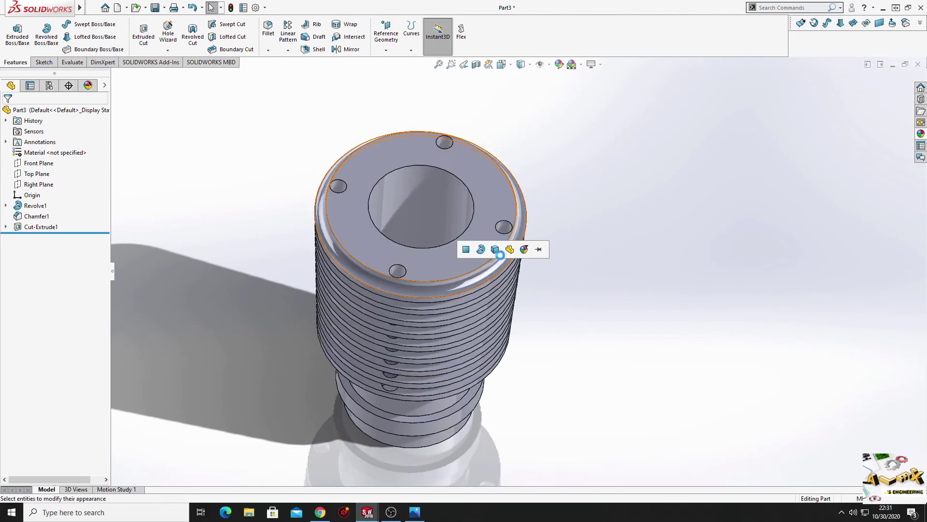
{"action": "left_click", "coordinate": [495, 249]}
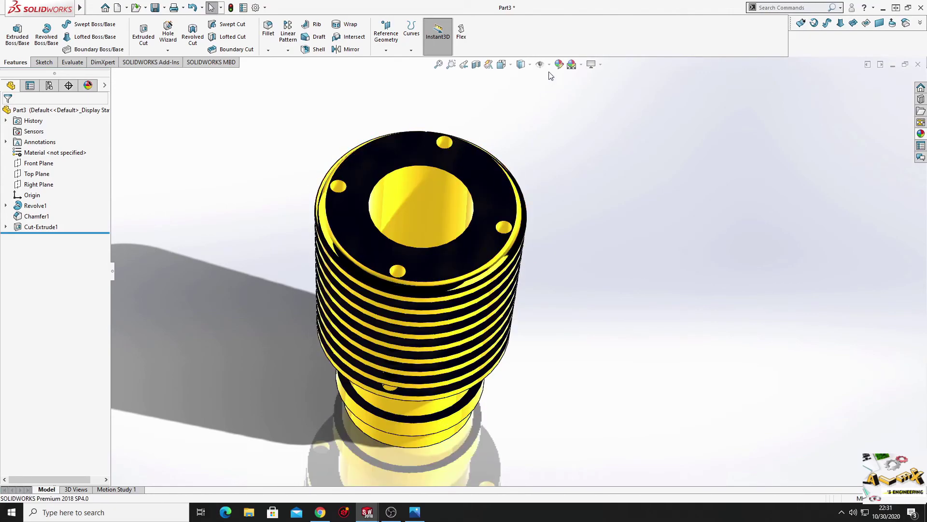
Change the scene to Plain White for the finished cylinder
{"action": "left_click", "coordinate": [582, 64]}
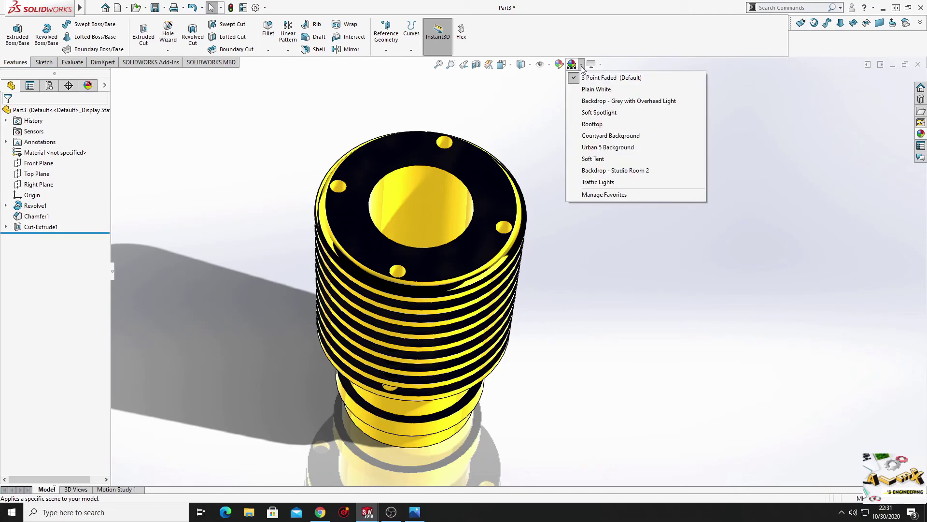
{"action": "left_click", "coordinate": [586, 91]}
{"action": "middle_click_drag", "start_coordinate": [586, 279], "coordinate": [347, 322]}
{"action": "middle_click_drag", "start_coordinate": [365, 365], "coordinate": [365, 236]}
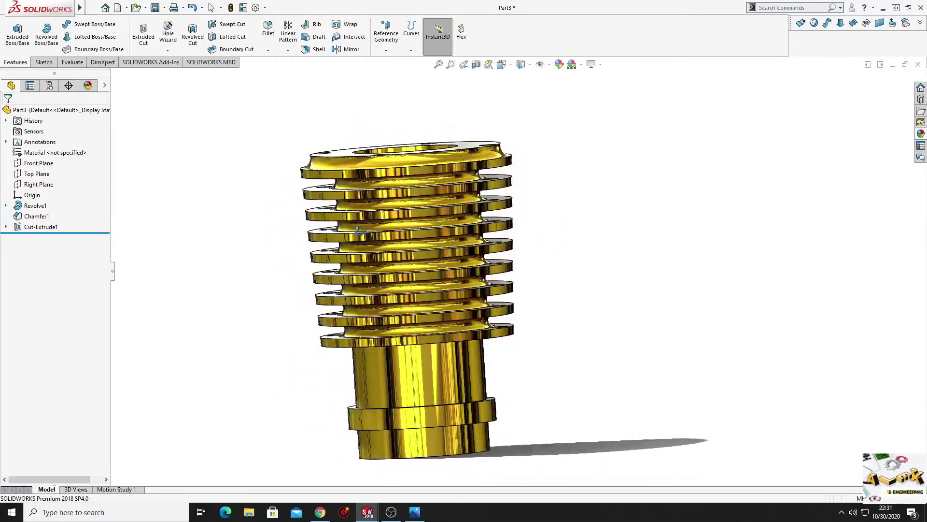
{"action": "middle_click_drag", "start_coordinate": [291, 126], "coordinate": [570, 264]}
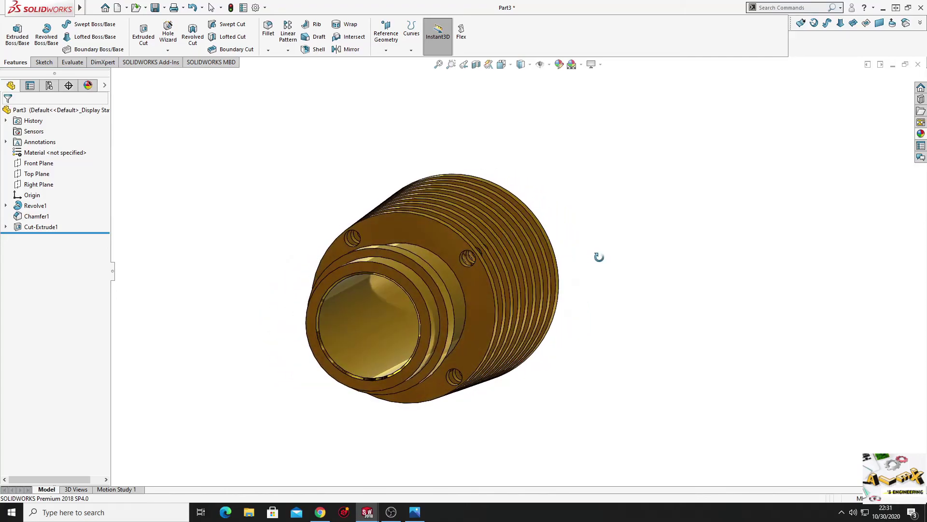
{"action": "middle_click_drag", "start_coordinate": [576, 221], "coordinate": [387, 121]}
{"action": "middle_click_drag", "start_coordinate": [385, 213], "coordinate": [375, 252]}
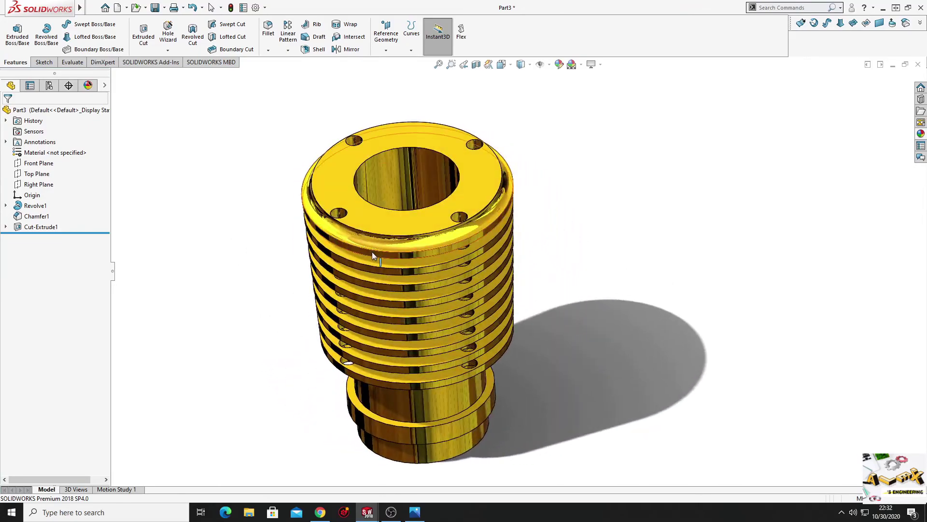